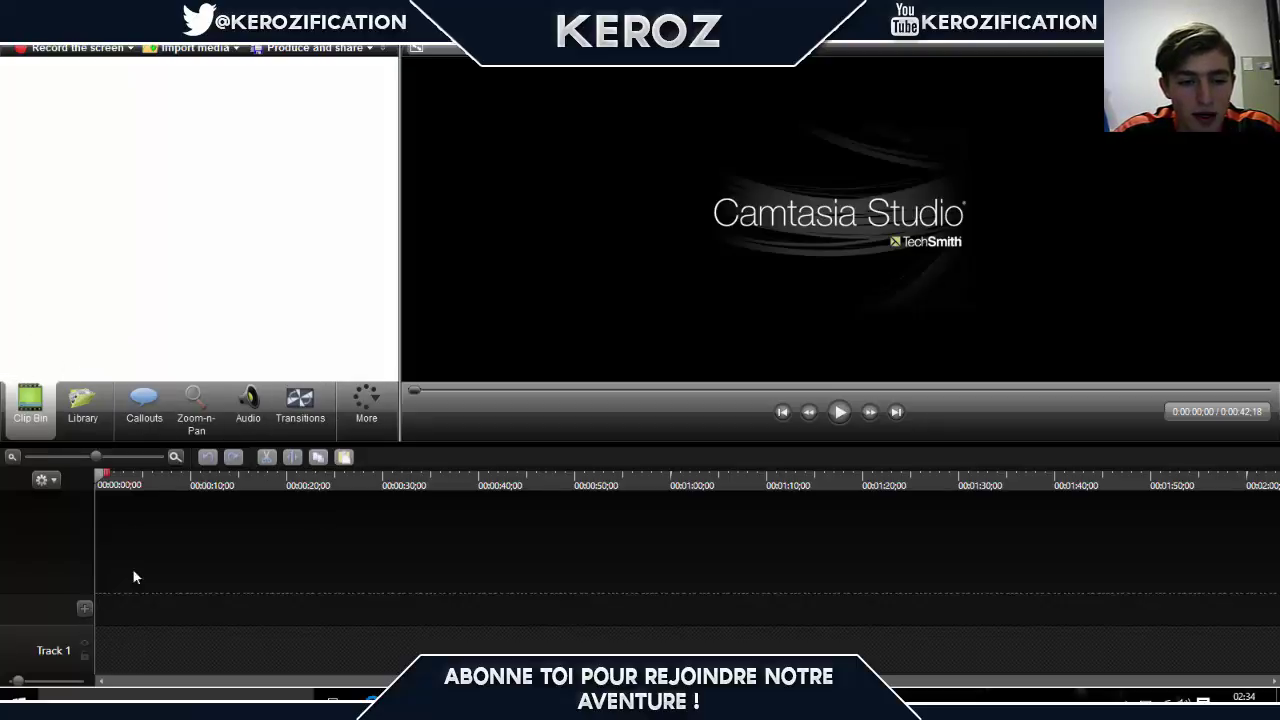
# Step: Add two empty tracks above Track 1 on the timeline
pyautogui.click(88, 609)
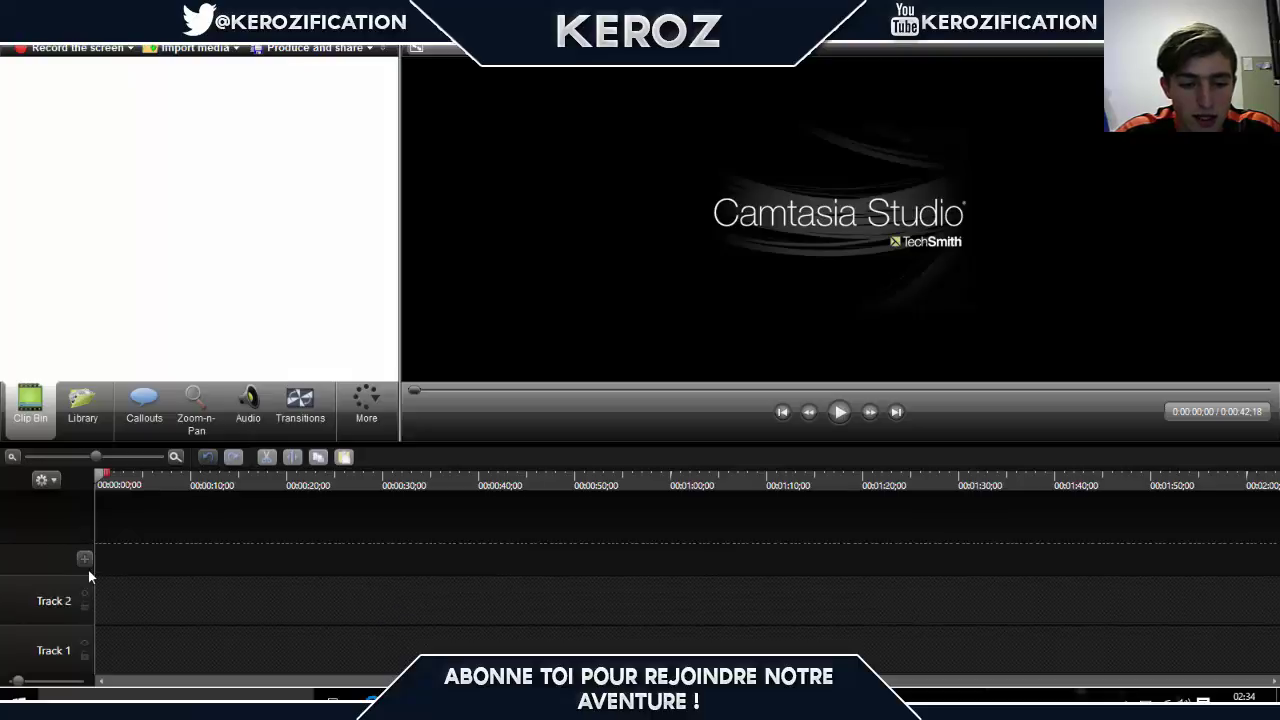
pyautogui.click(86, 560)
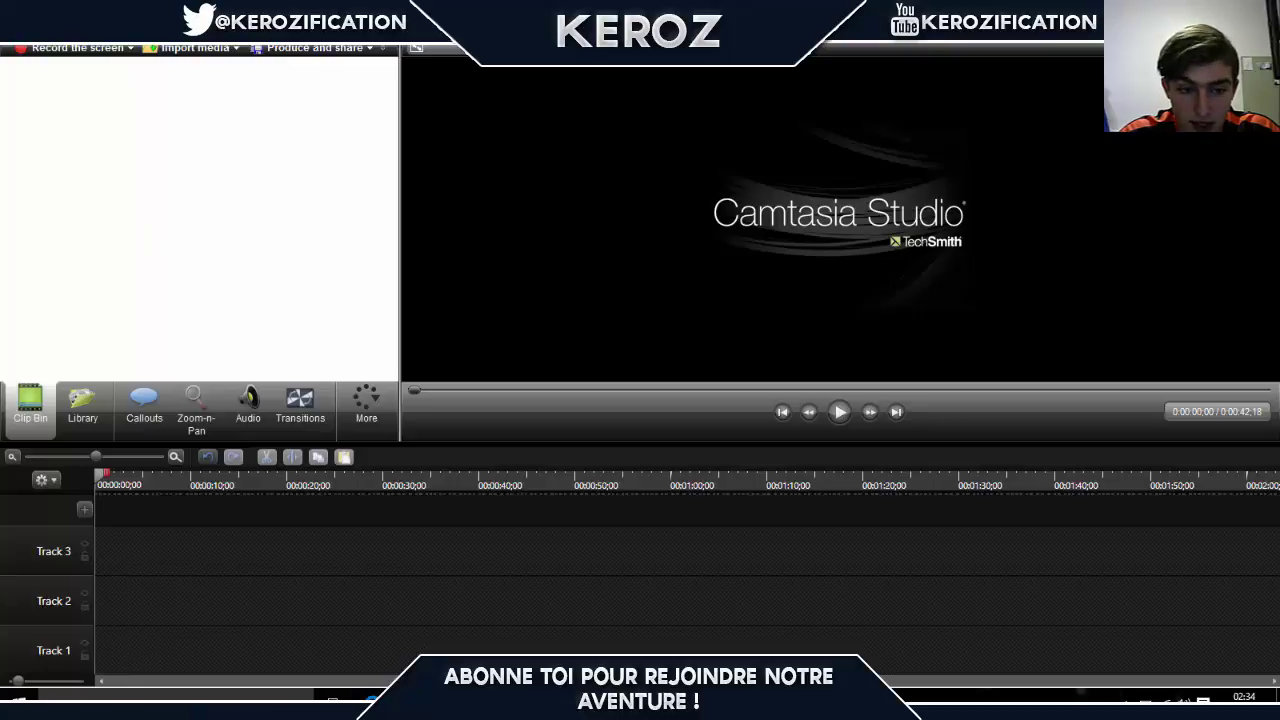
# Step: Import the video IMG_2874 from the Videos folder and place it at the start of Track 1
pyautogui.click(400, 702)
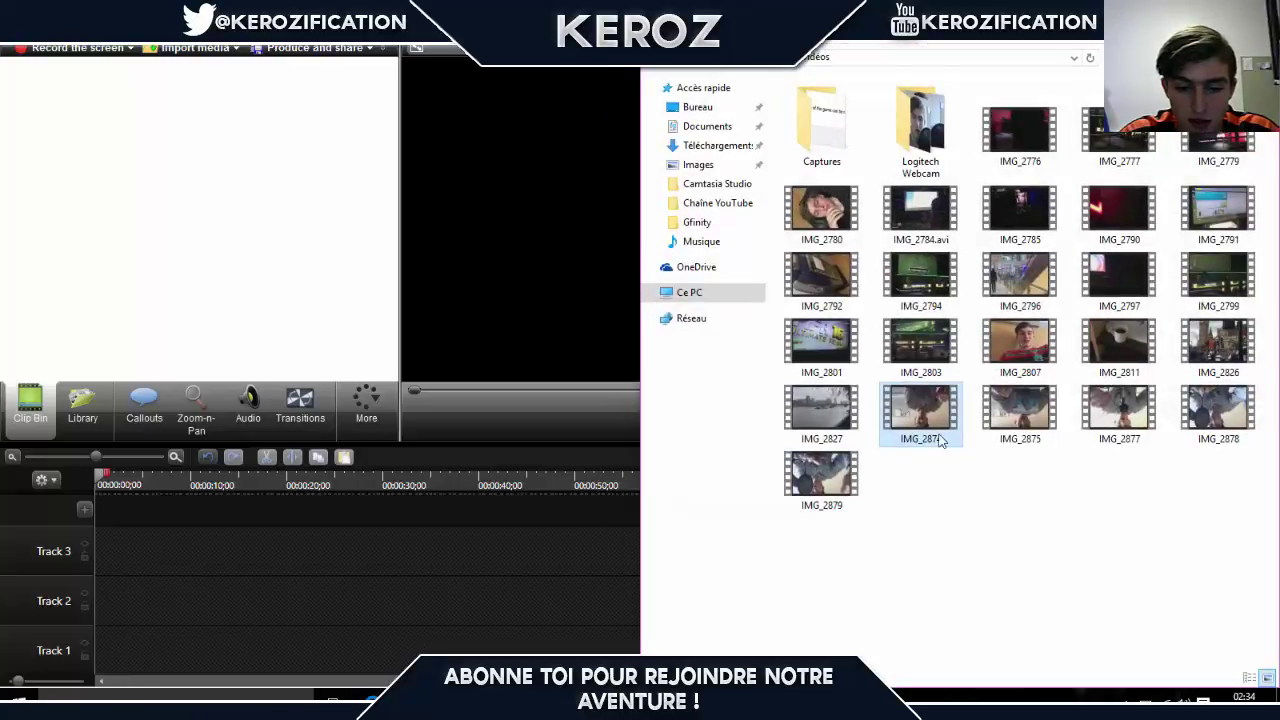
pyautogui.moveTo(941, 443); pyautogui.dragTo(220, 255)
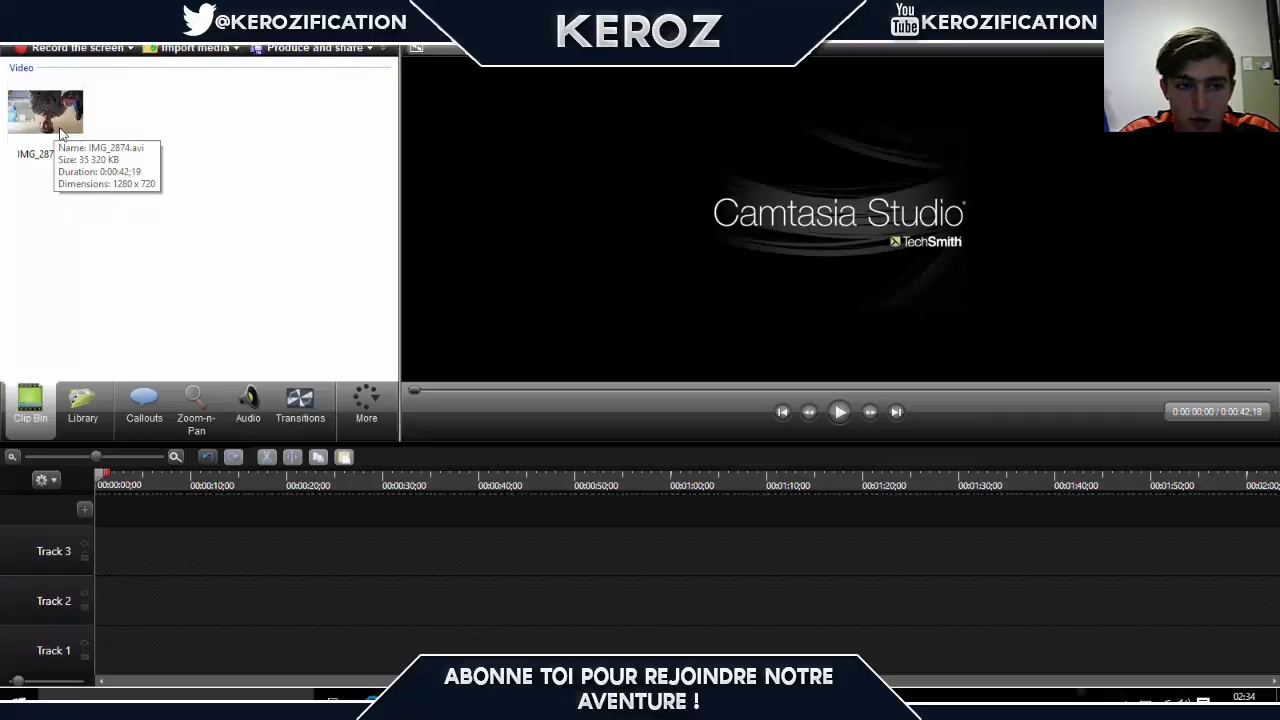
pyautogui.moveTo(66, 148); pyautogui.dragTo(157, 647)
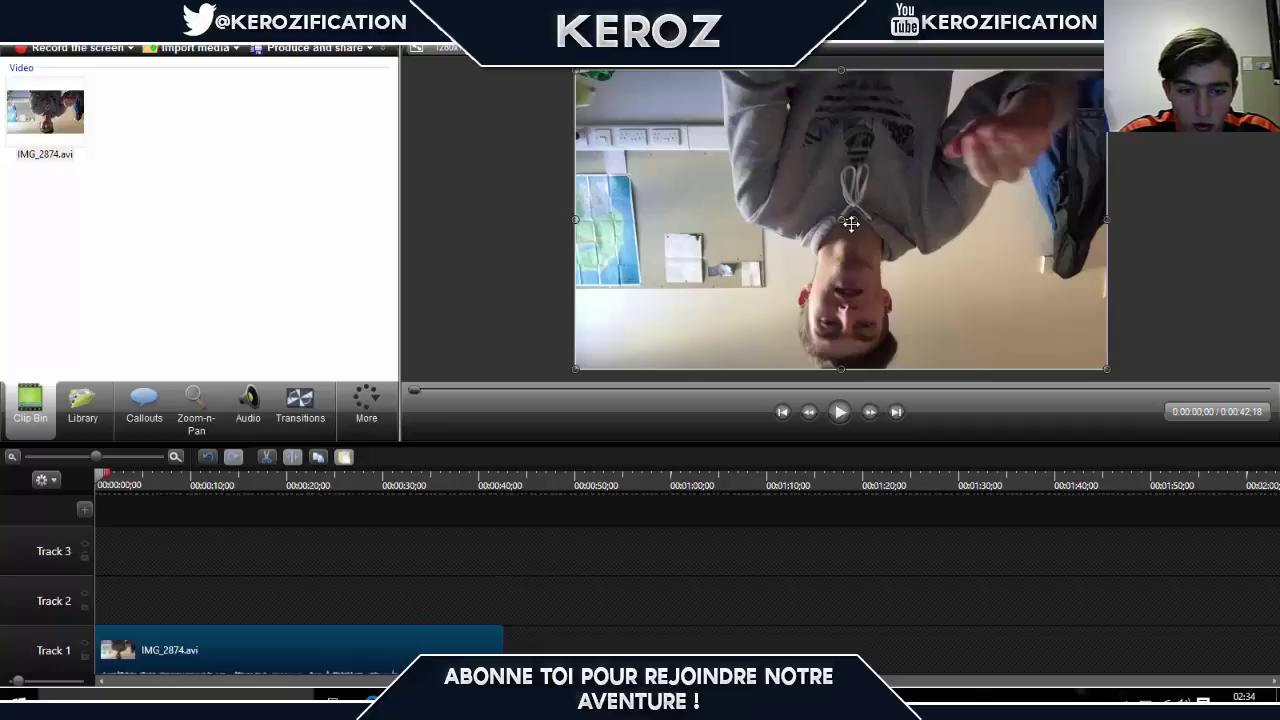
# Step: Rotate the upside-down clip 180° in the preview so it stands upright, and view the frame at about 7 seconds
pyautogui.moveTo(853, 218); pyautogui.dragTo(737, 218)
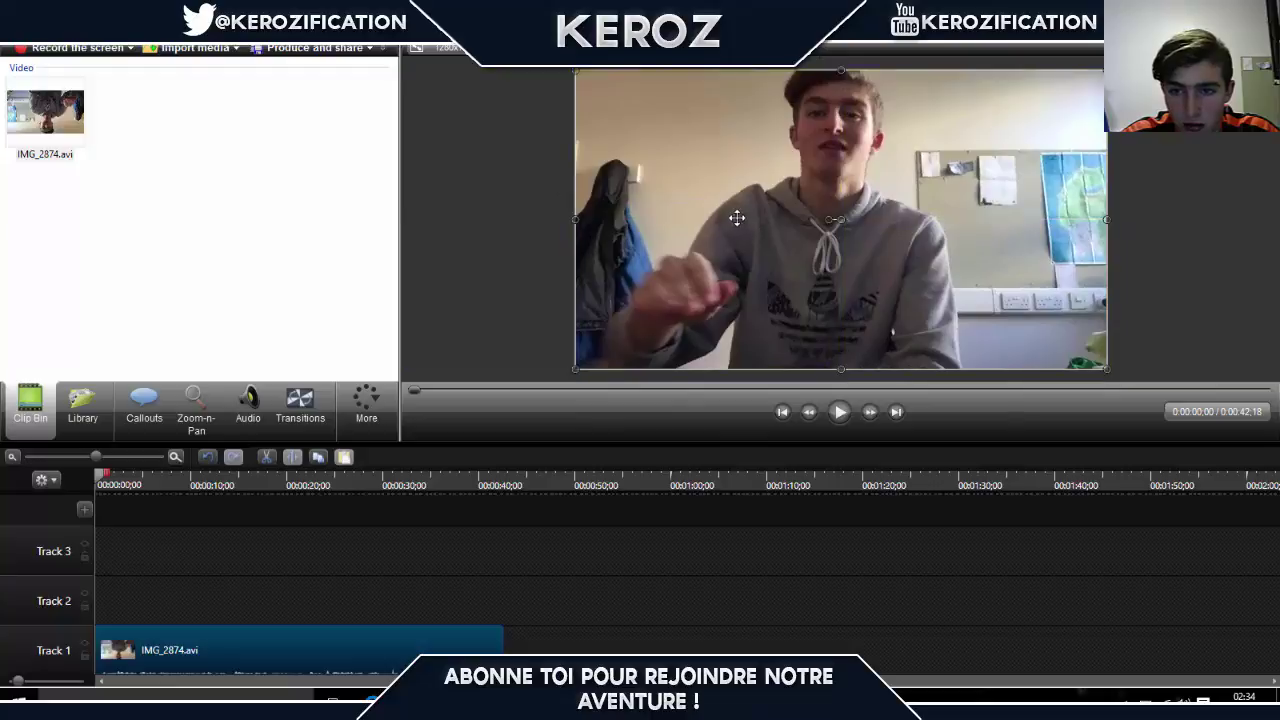
pyautogui.click(369, 144)
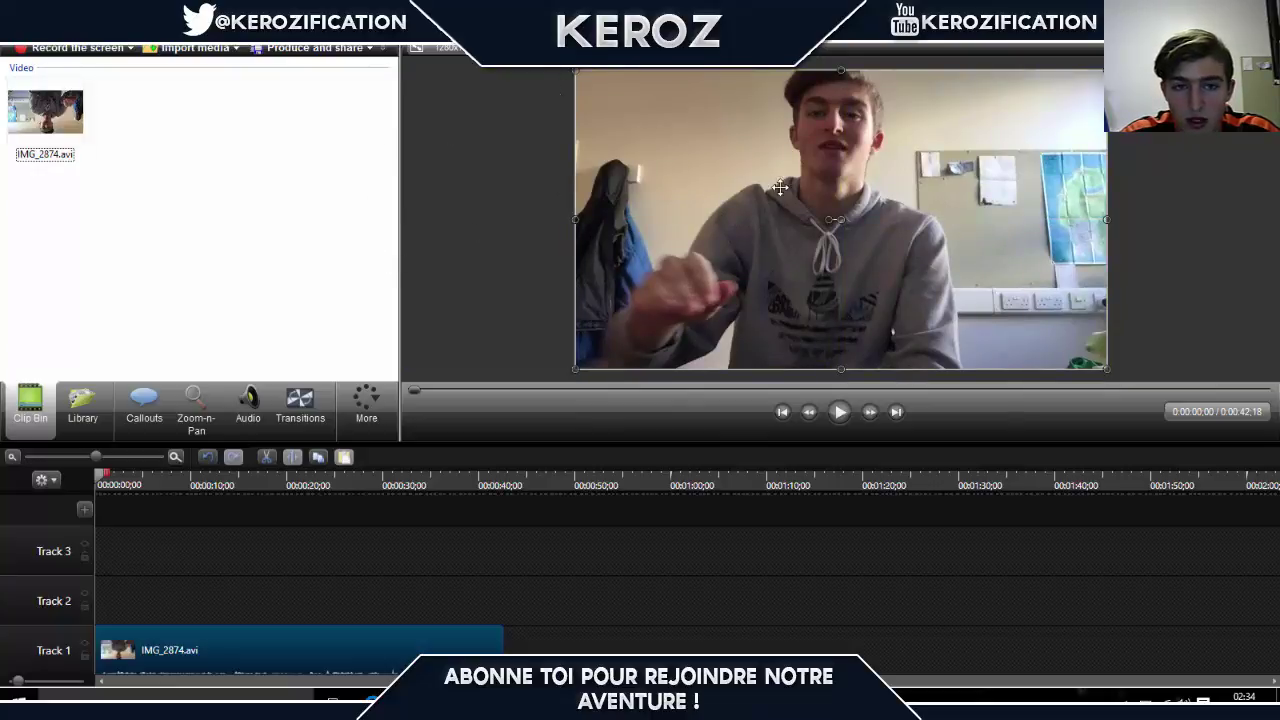
pyautogui.click(165, 485)
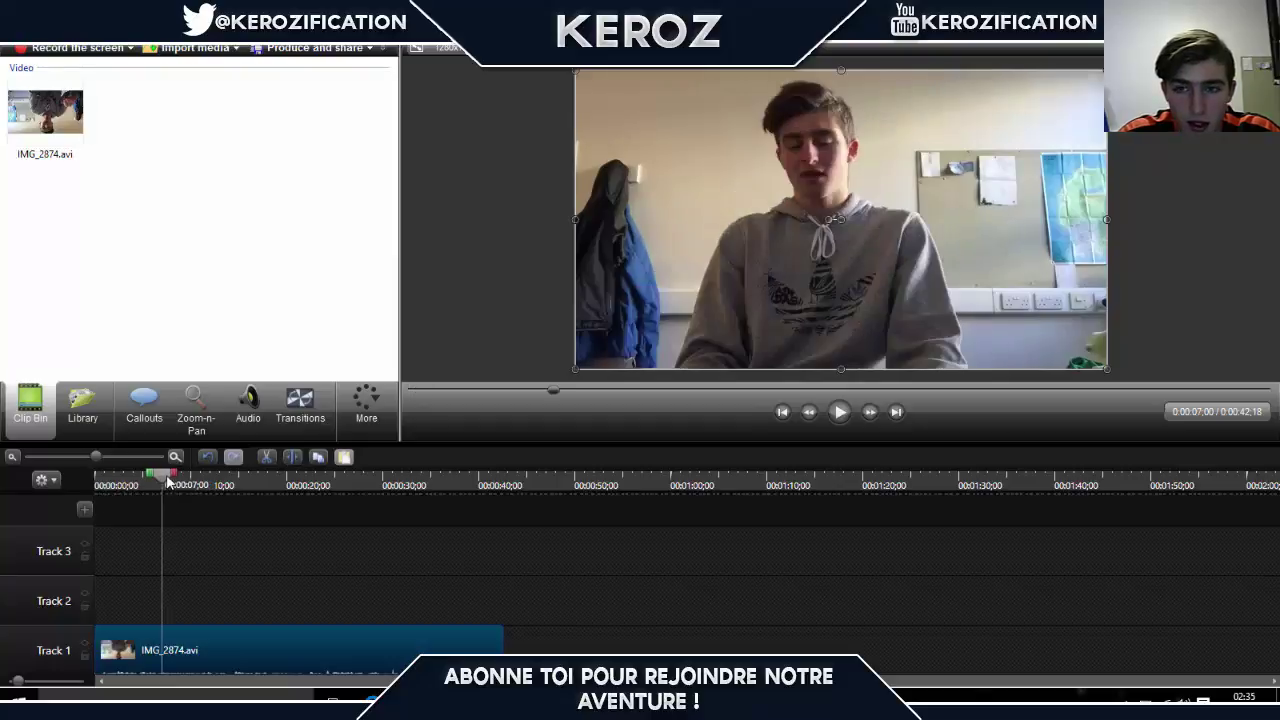
pyautogui.moveTo(166, 483)
pyautogui.mouseDown()
pyautogui.moveTo(193, 483)
pyautogui.moveTo(162, 483)
pyautogui.mouseUp()
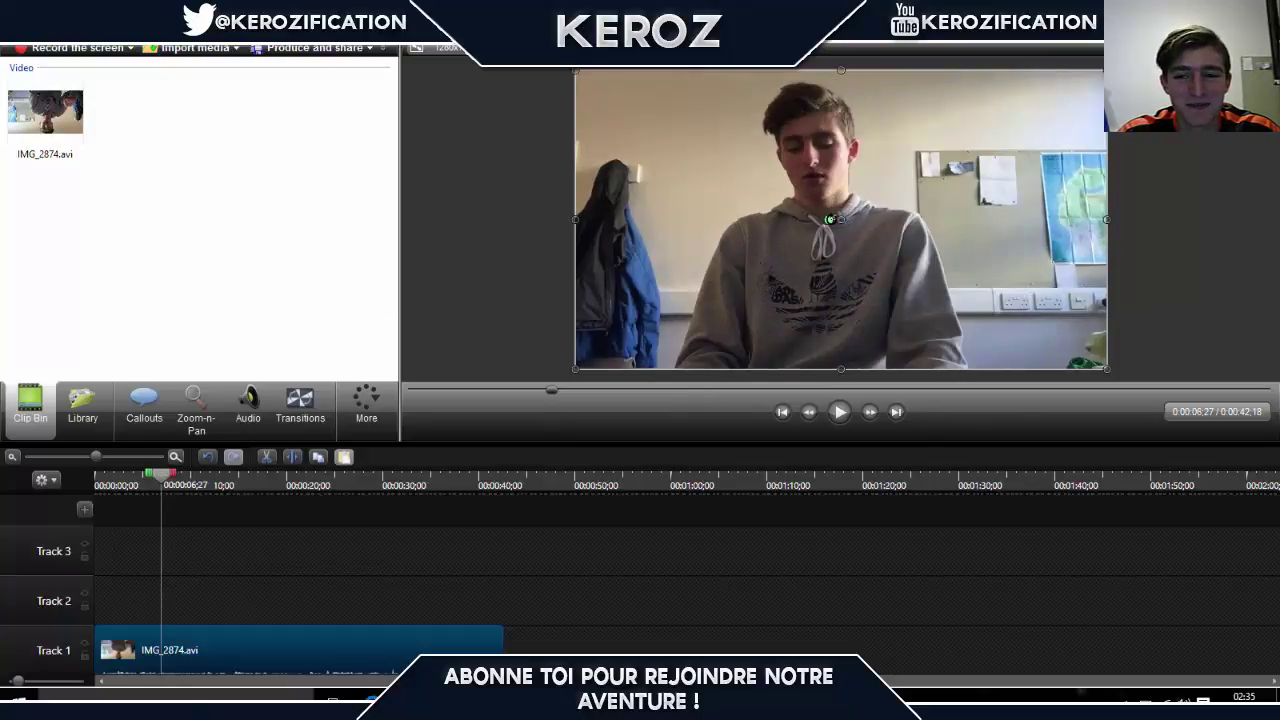
# Step: Rotate the clip upside down again, turn it back upright and deselect it
pyautogui.moveTo(828, 219); pyautogui.dragTo(854, 220)
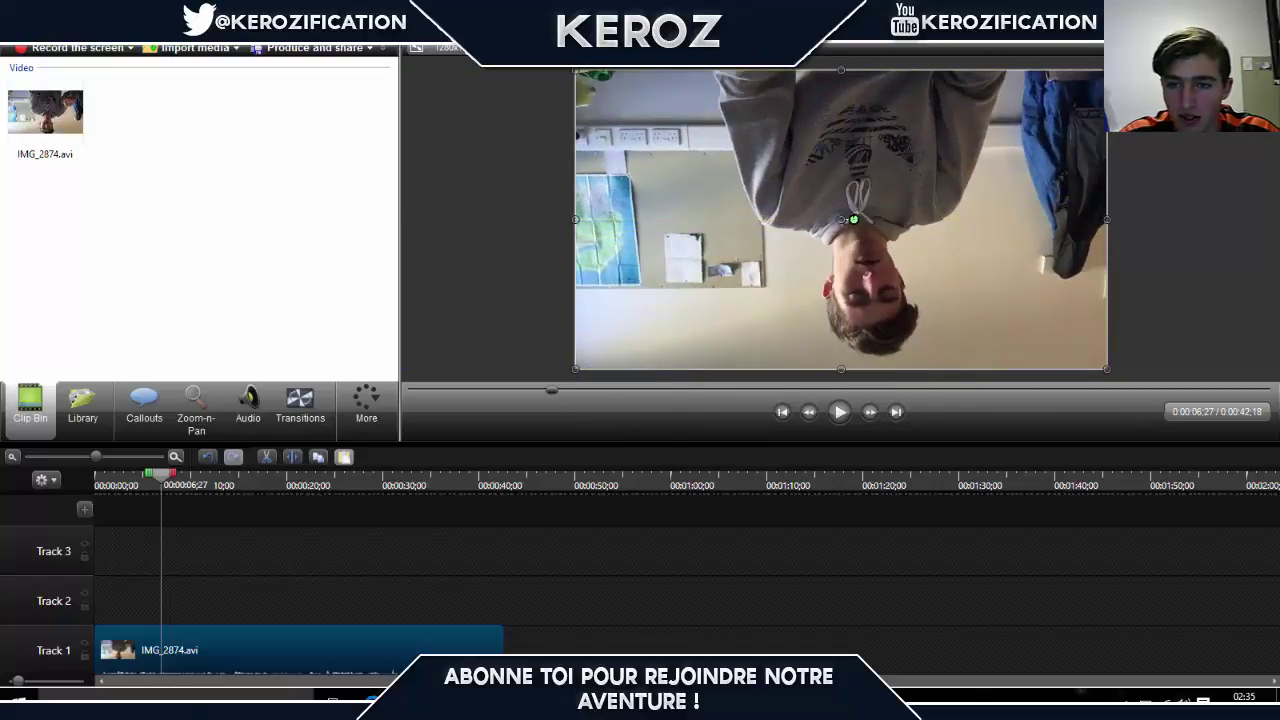
pyautogui.moveTo(854, 219); pyautogui.dragTo(783, 204)
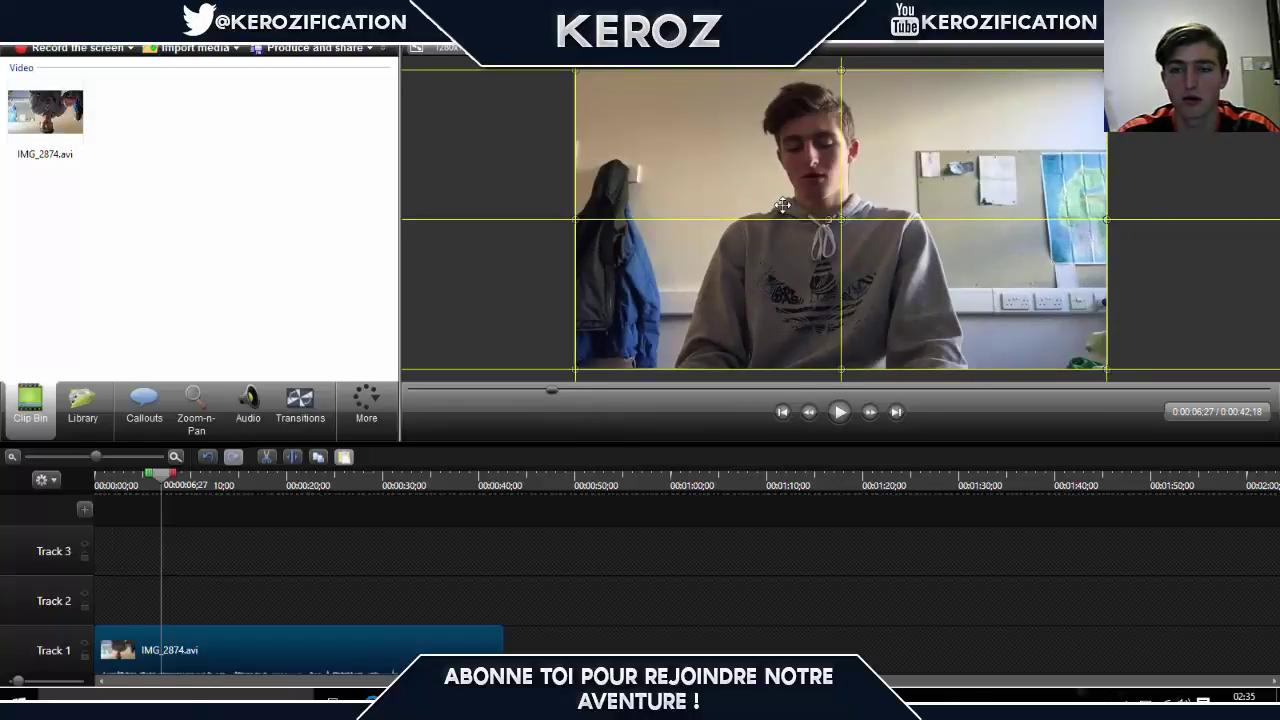
pyautogui.moveTo(783, 204); pyautogui.dragTo(783, 204)
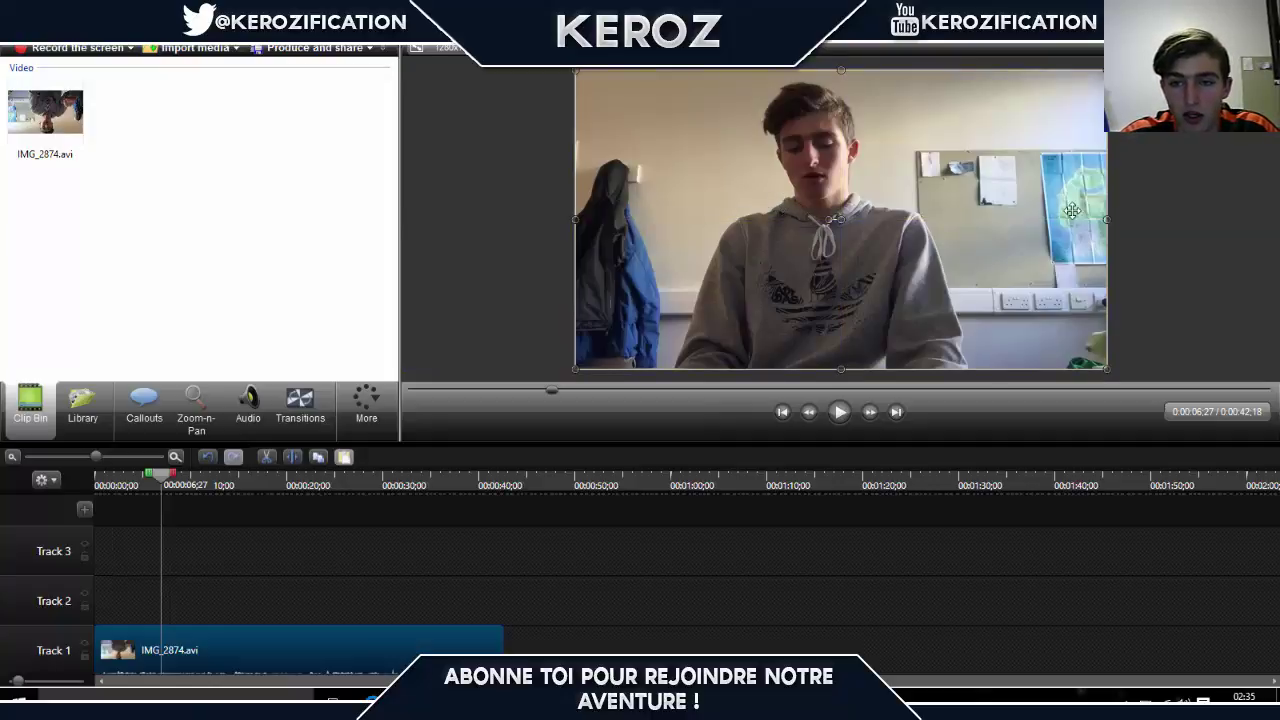
pyautogui.click(797, 204)
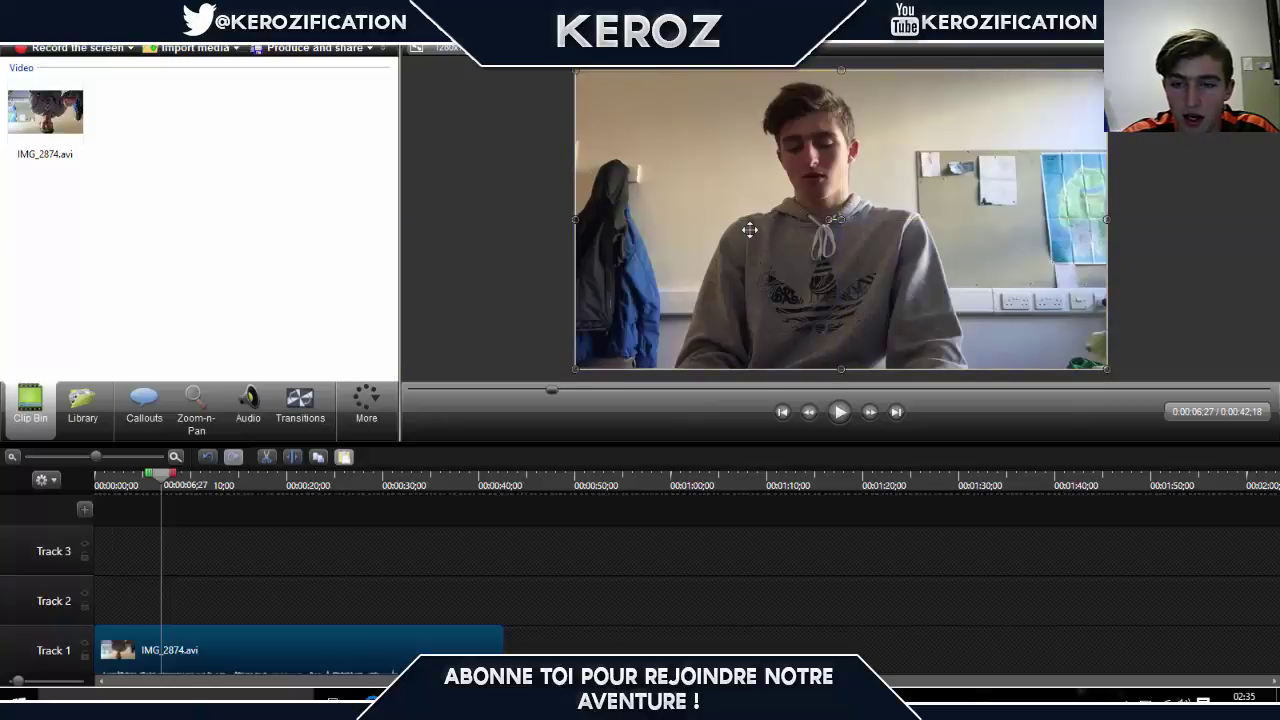
pyautogui.click(524, 535)
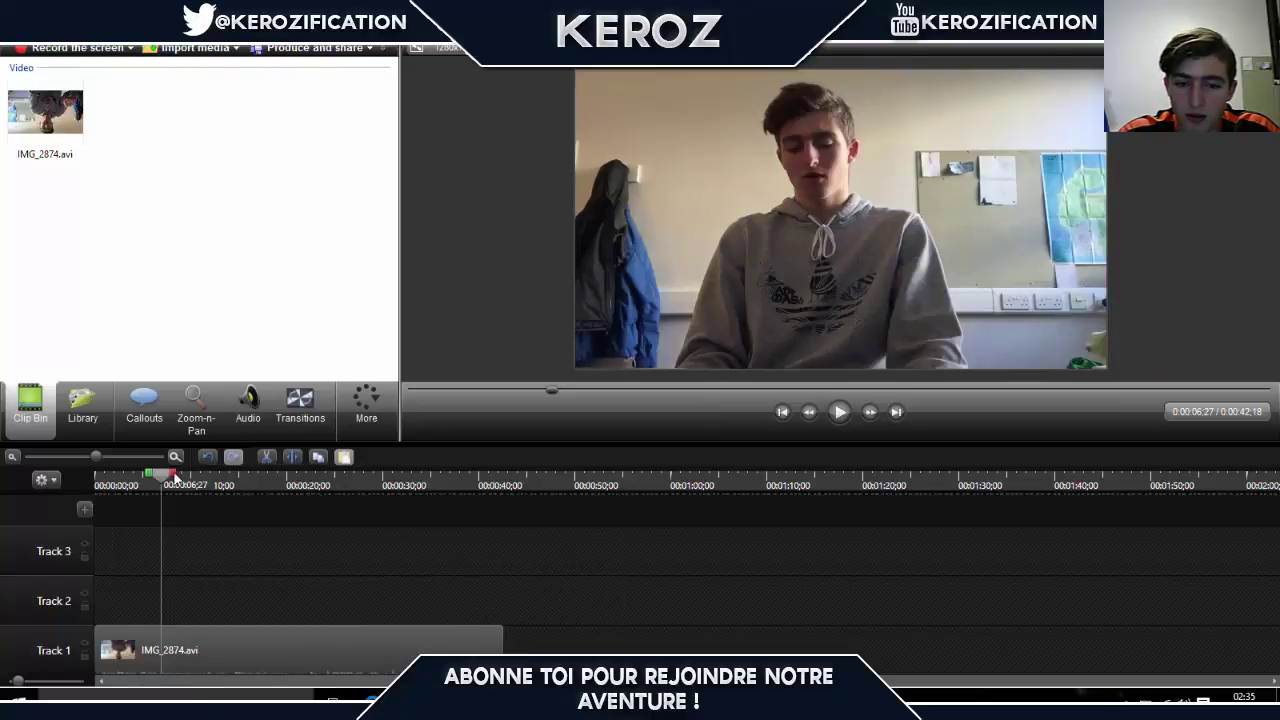
# Step: Play the first seconds of the rotated clip from the start of the timeline
pyautogui.moveTo(164, 475); pyautogui.dragTo(57, 483)
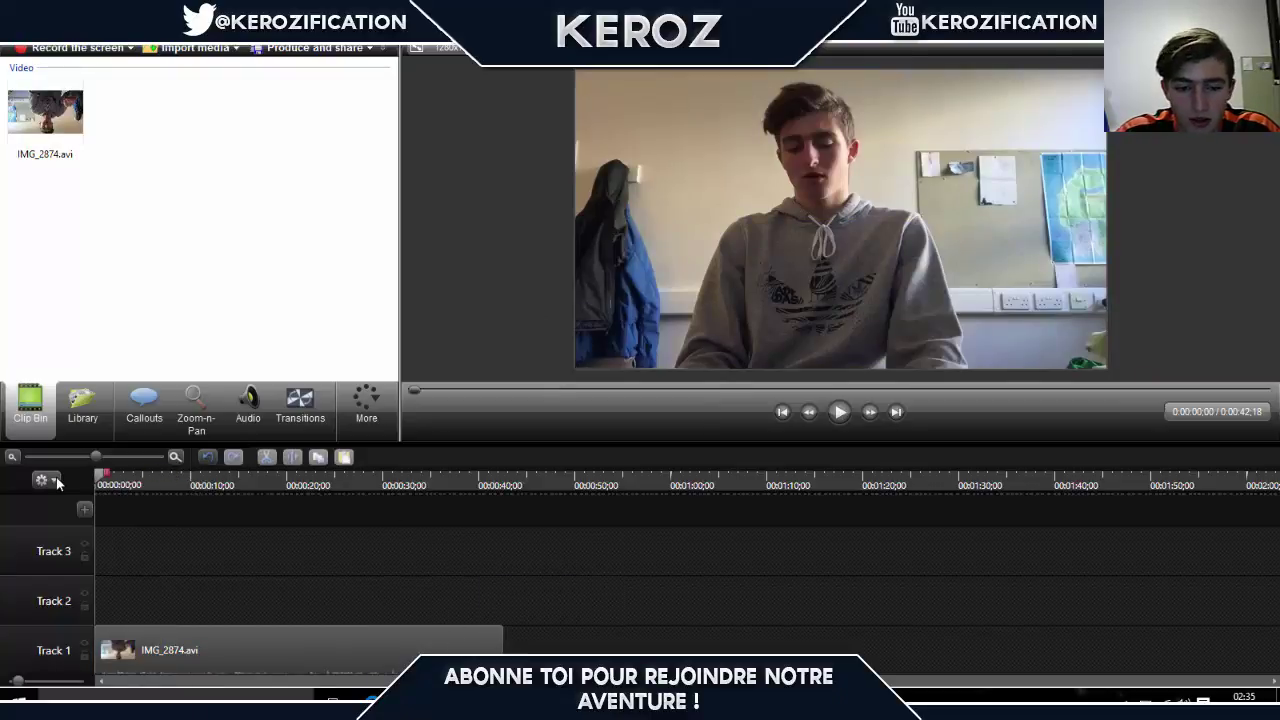
pyautogui.click(833, 416)
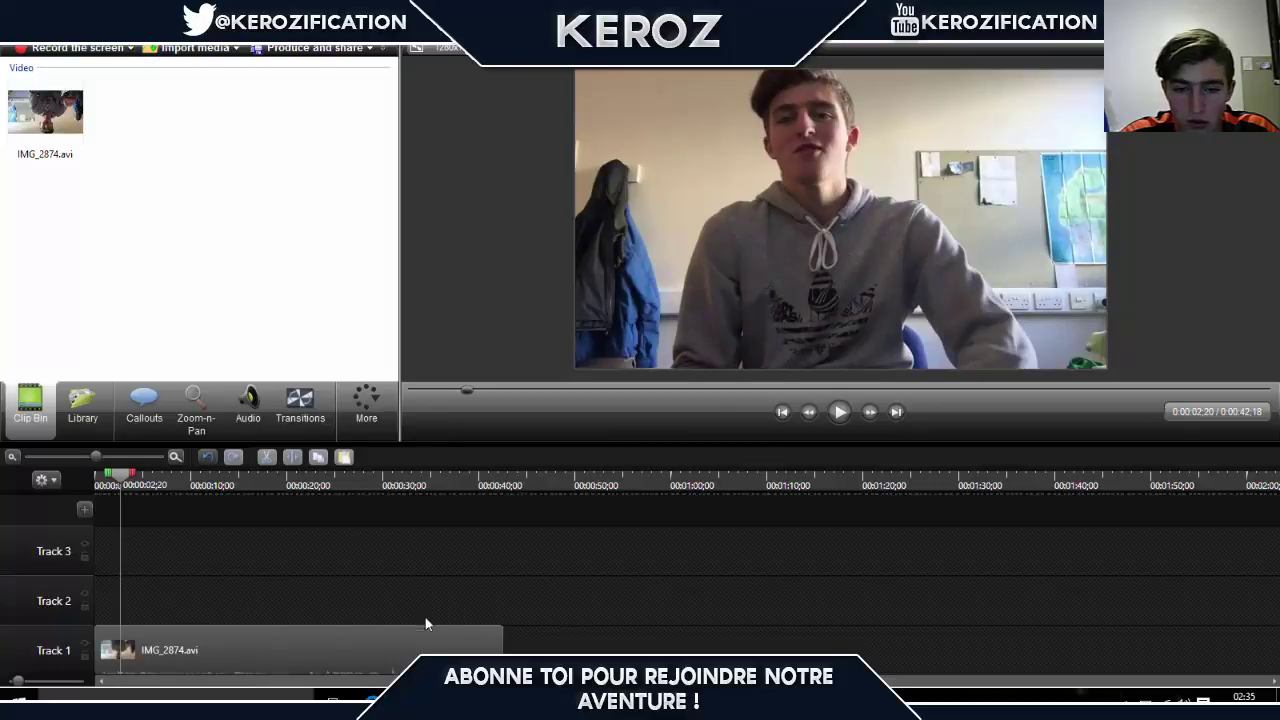
# Step: Raise the audio volume of the IMG_2874 clip on Track 1 to the top of its track and play back a short section
pyautogui.rightClick(295, 555)
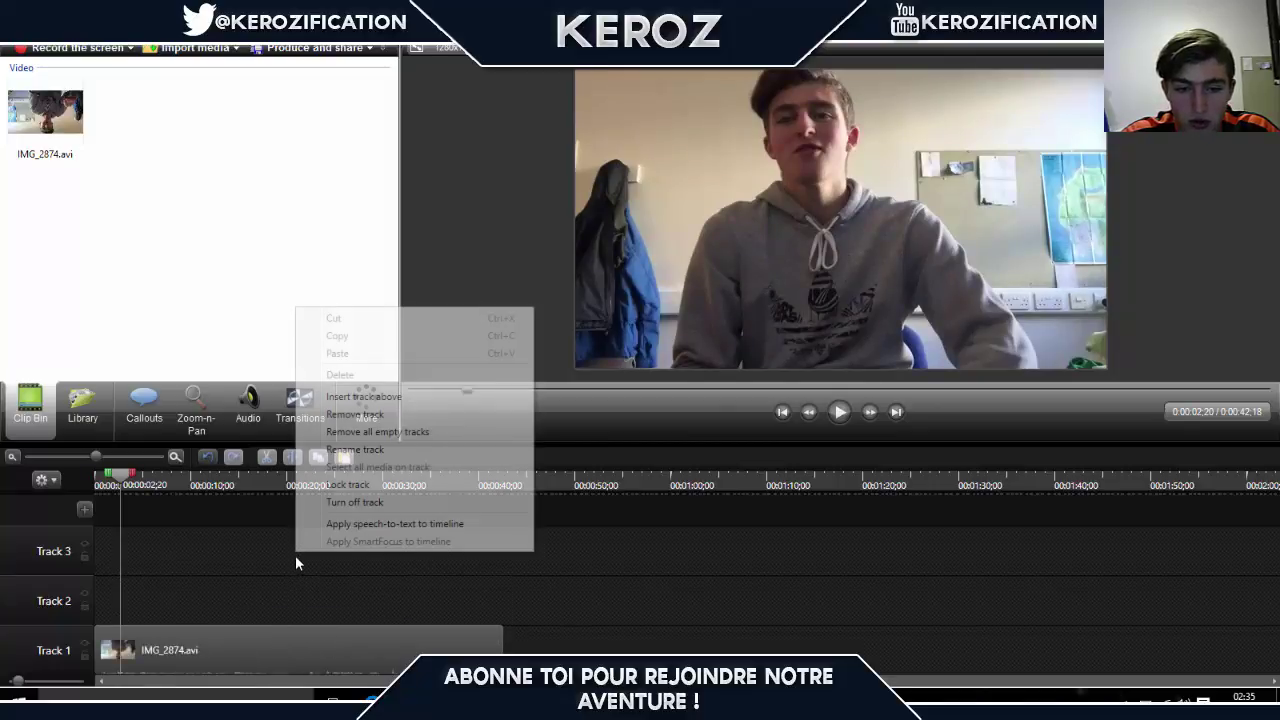
pyautogui.click(239, 610)
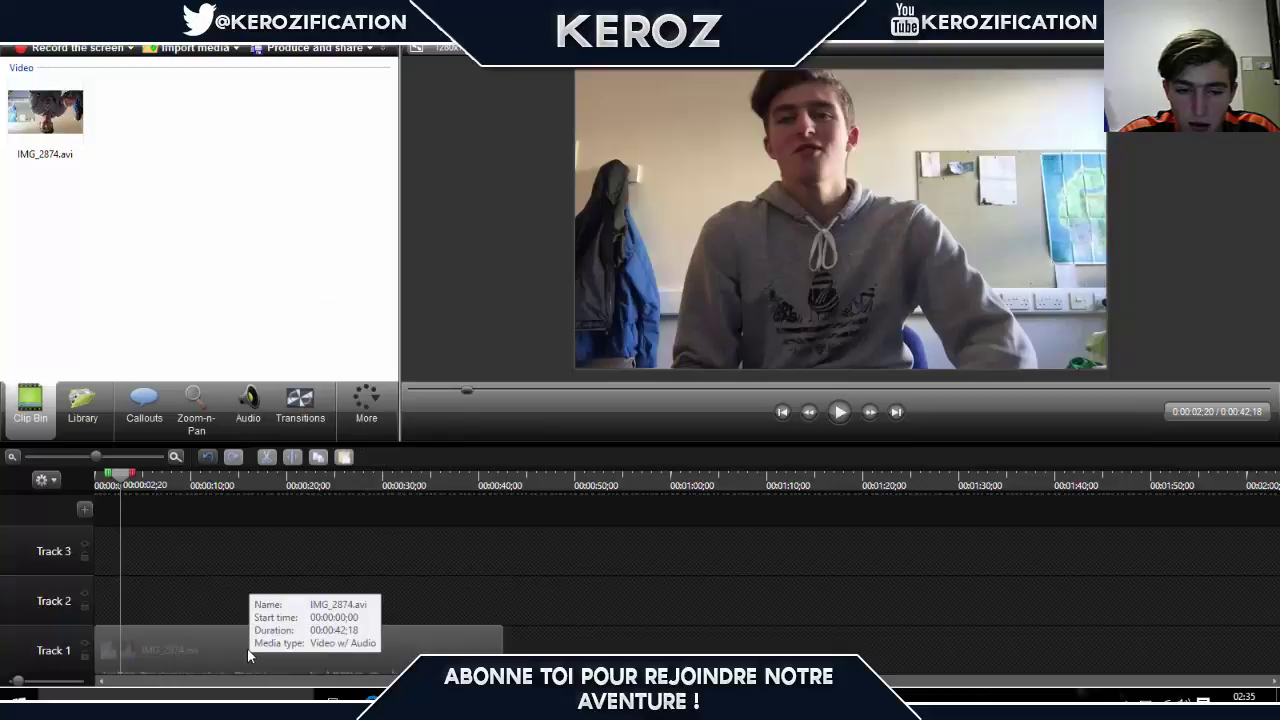
pyautogui.rightClick(249, 652)
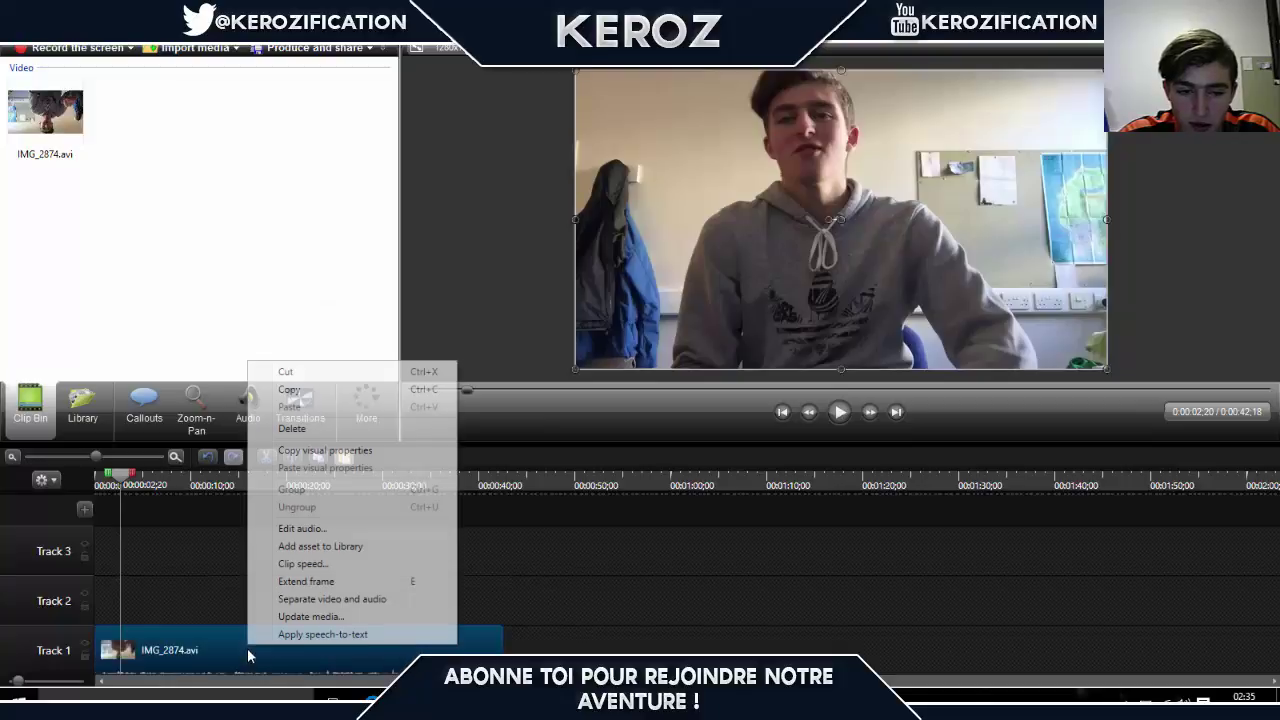
pyautogui.click(305, 534)
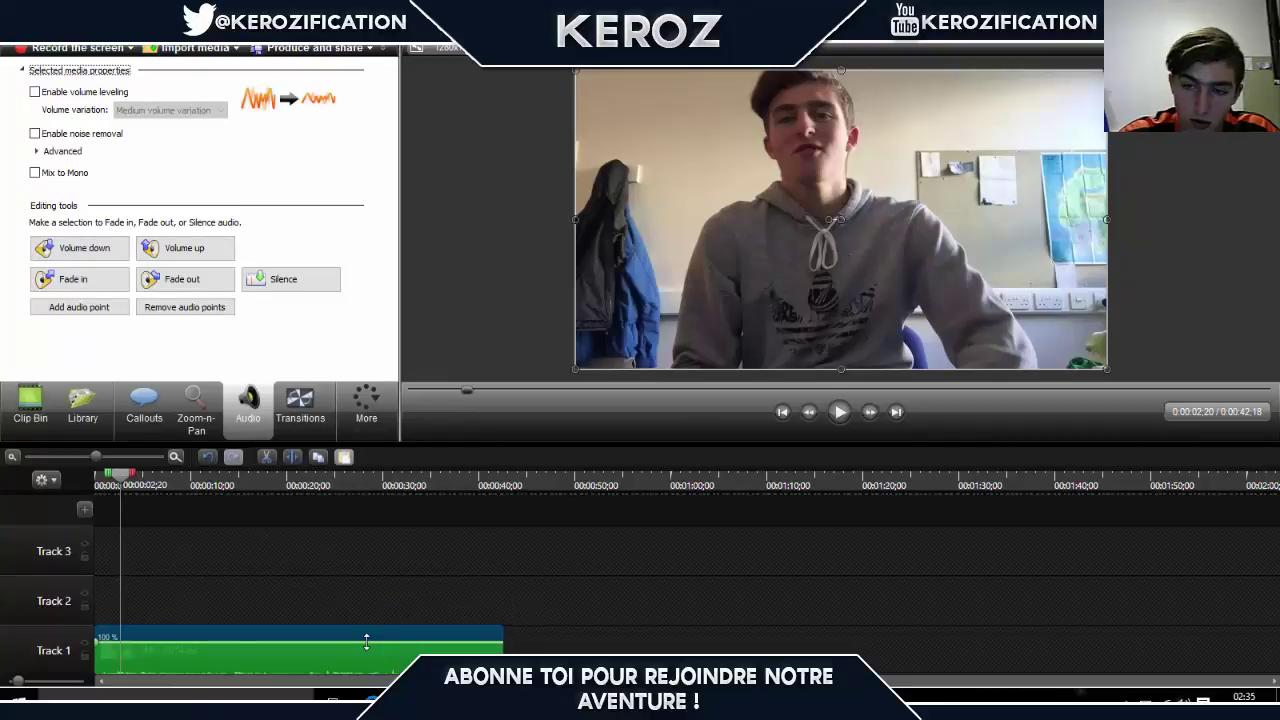
pyautogui.moveTo(366, 641)
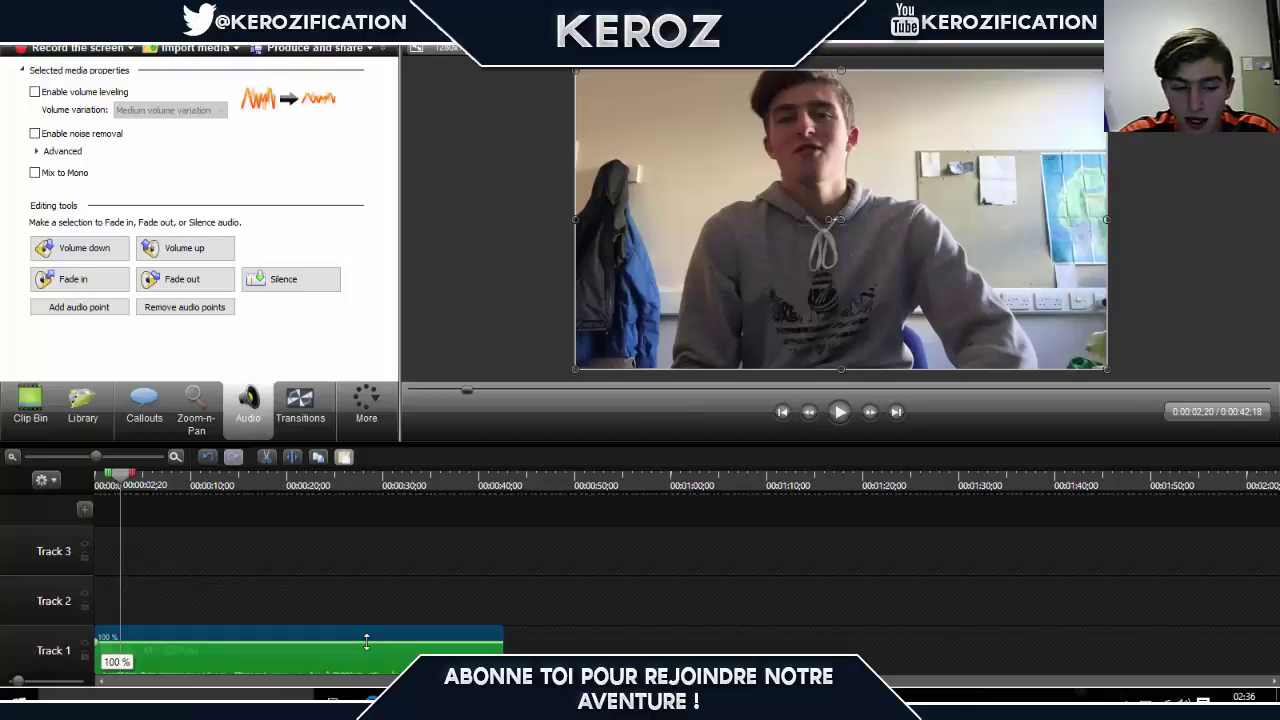
pyautogui.moveTo(366, 638); pyautogui.dragTo(362, 609)
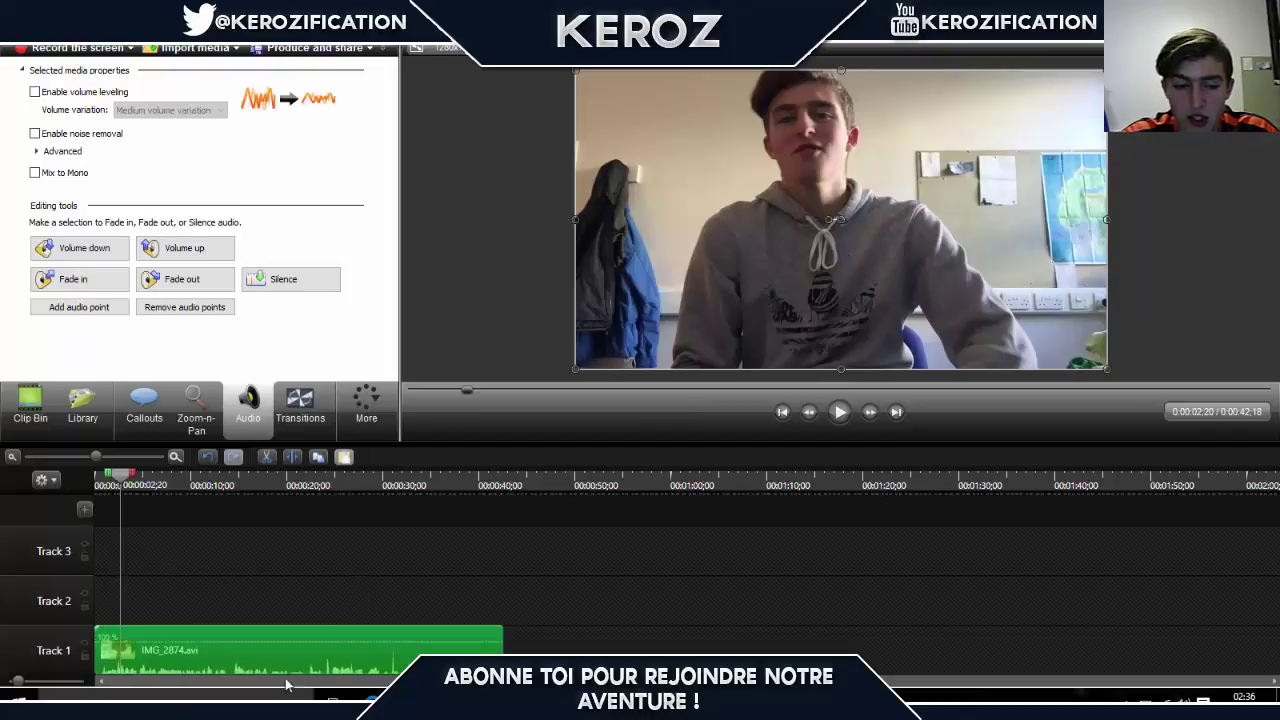
pyautogui.click(320, 630)
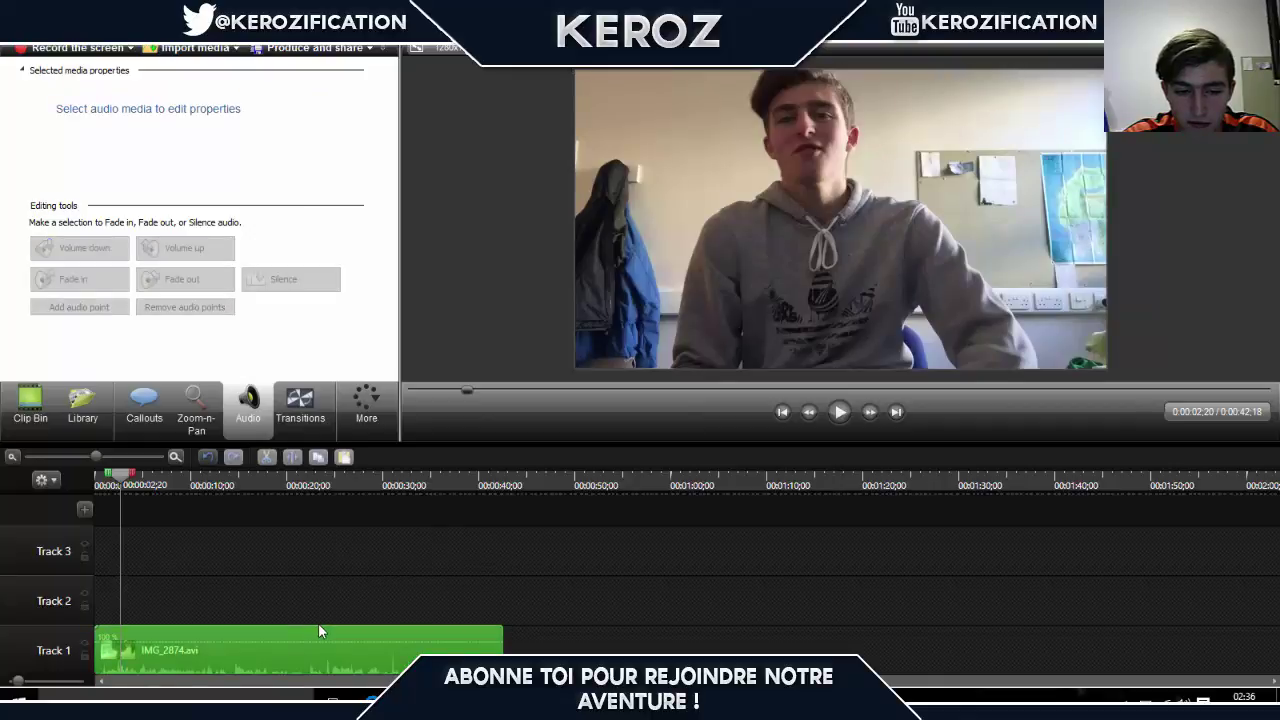
pyautogui.moveTo(318, 632)
pyautogui.mouseDown()
pyautogui.moveTo(313, 672)
pyautogui.moveTo(321, 621)
pyautogui.mouseUp()
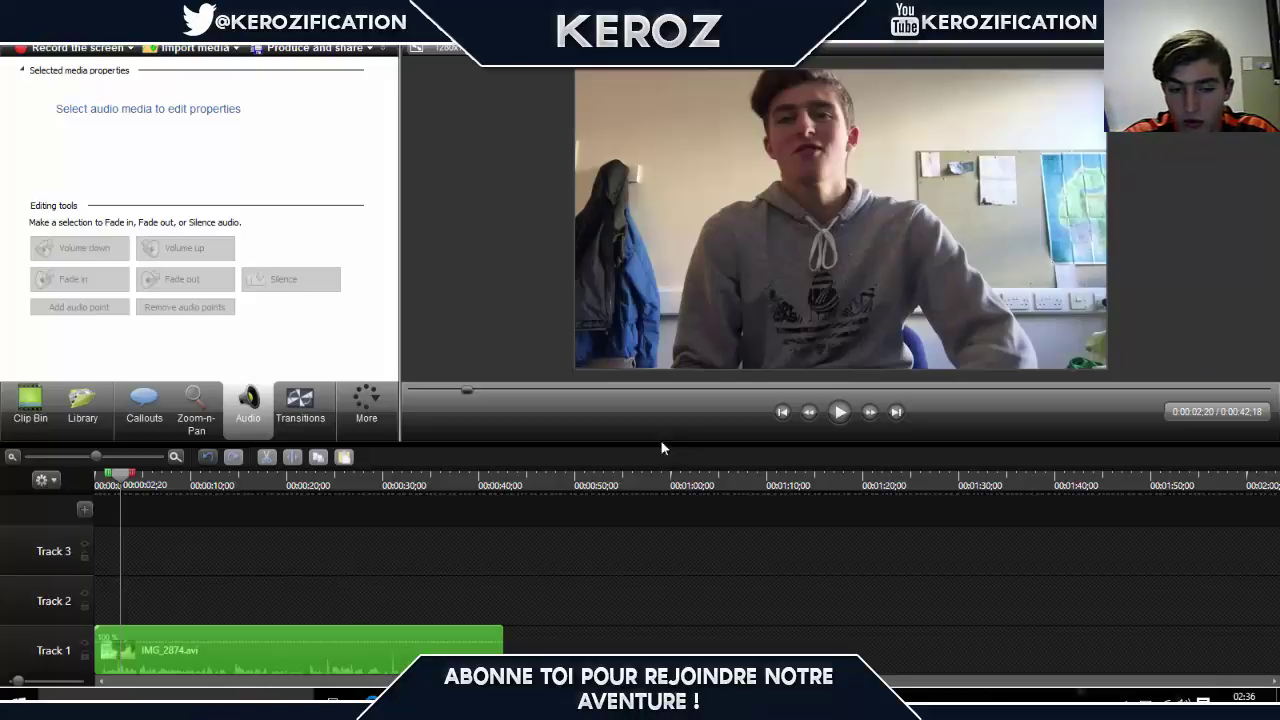
pyautogui.click(839, 416)
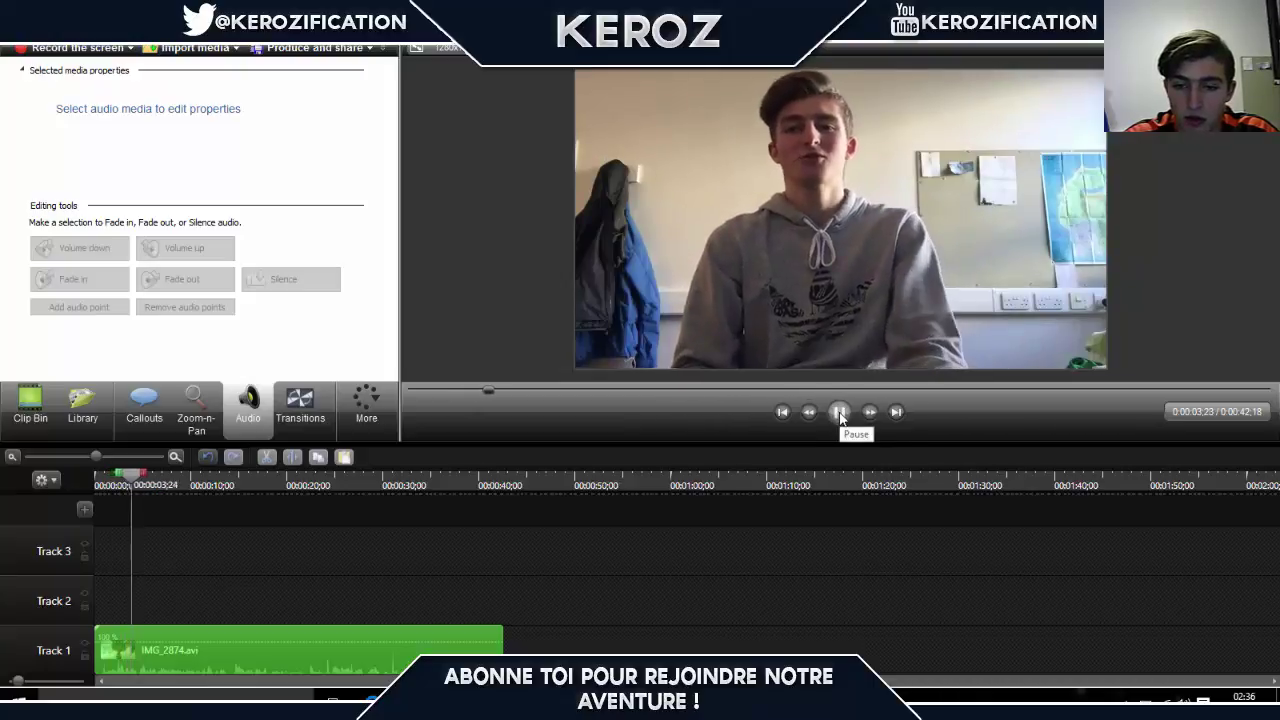
pyautogui.click(839, 412)
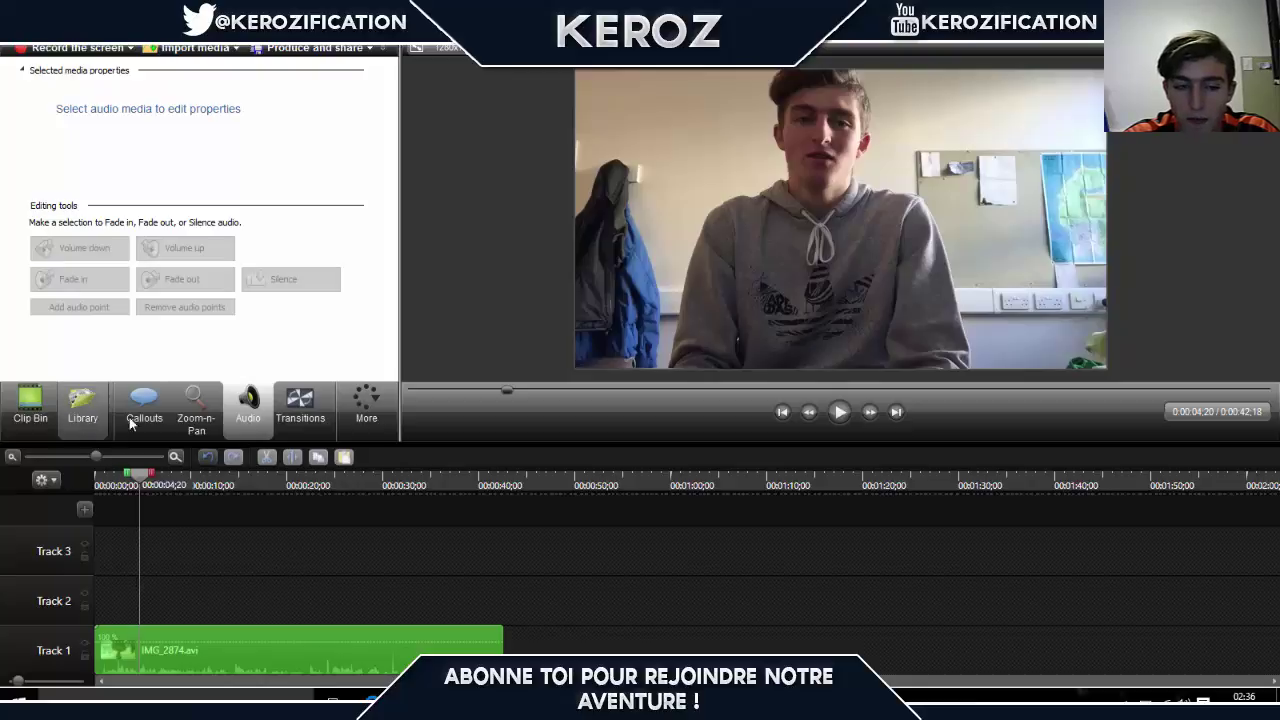
# Step: Add a blue right-arrow callout from the shapes with text at 0:00:12;28 in the video
pyautogui.click(30, 405)
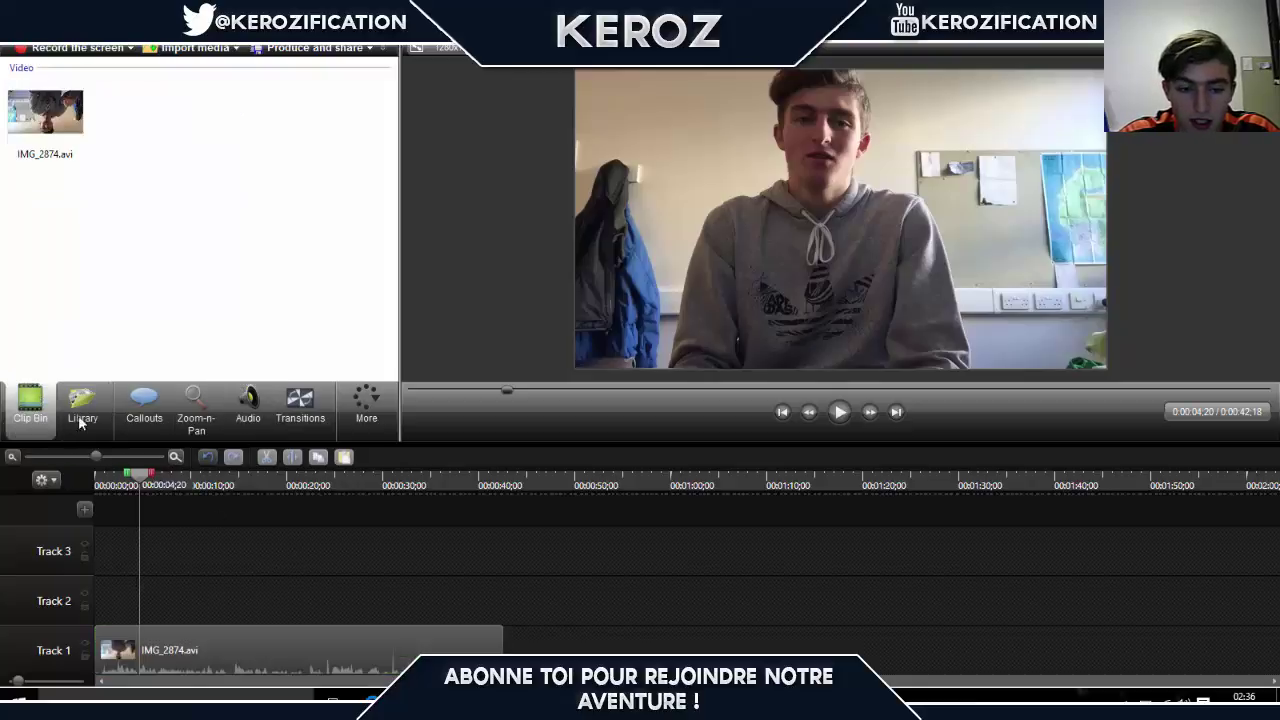
pyautogui.moveTo(140, 473); pyautogui.dragTo(219, 481)
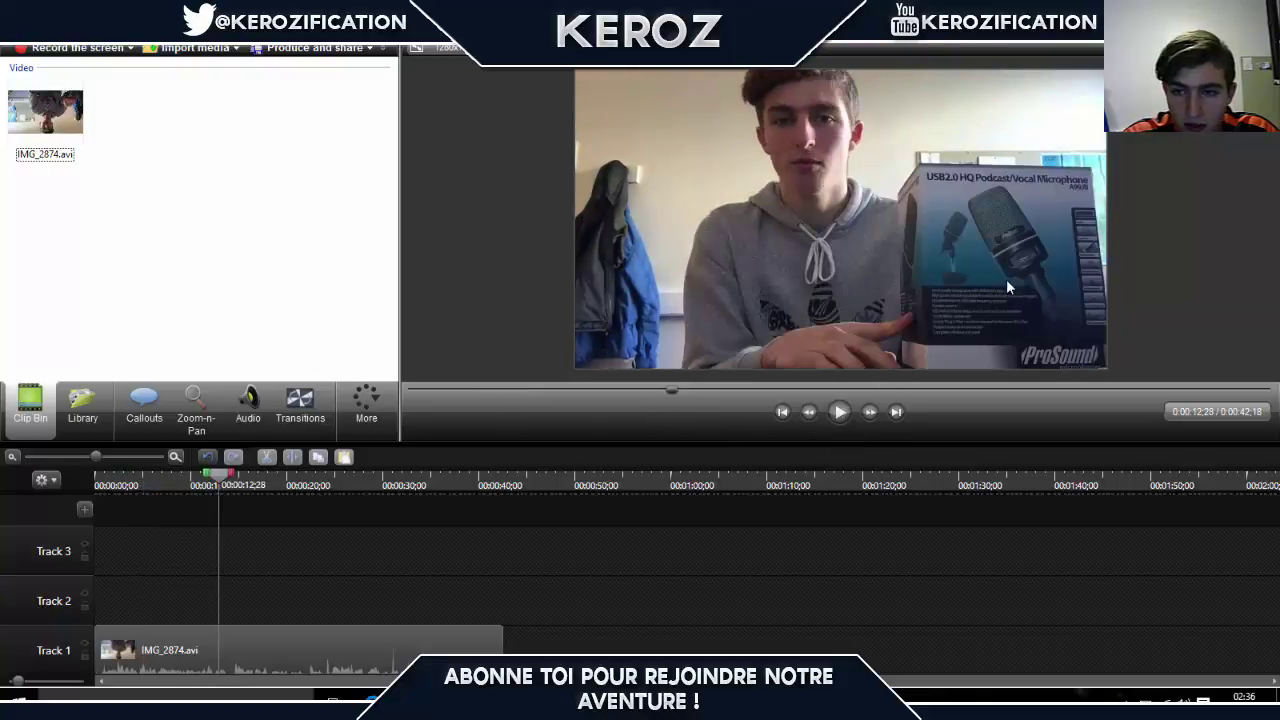
pyautogui.click(144, 402)
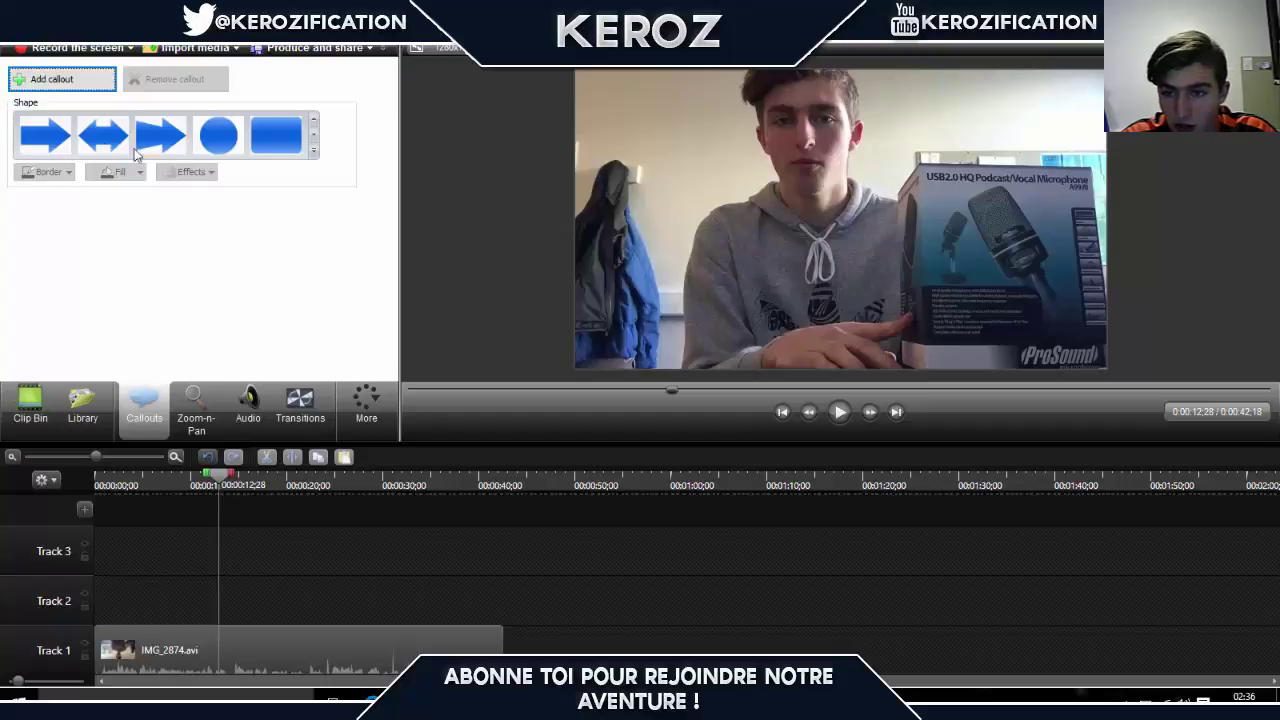
pyautogui.click(314, 152)
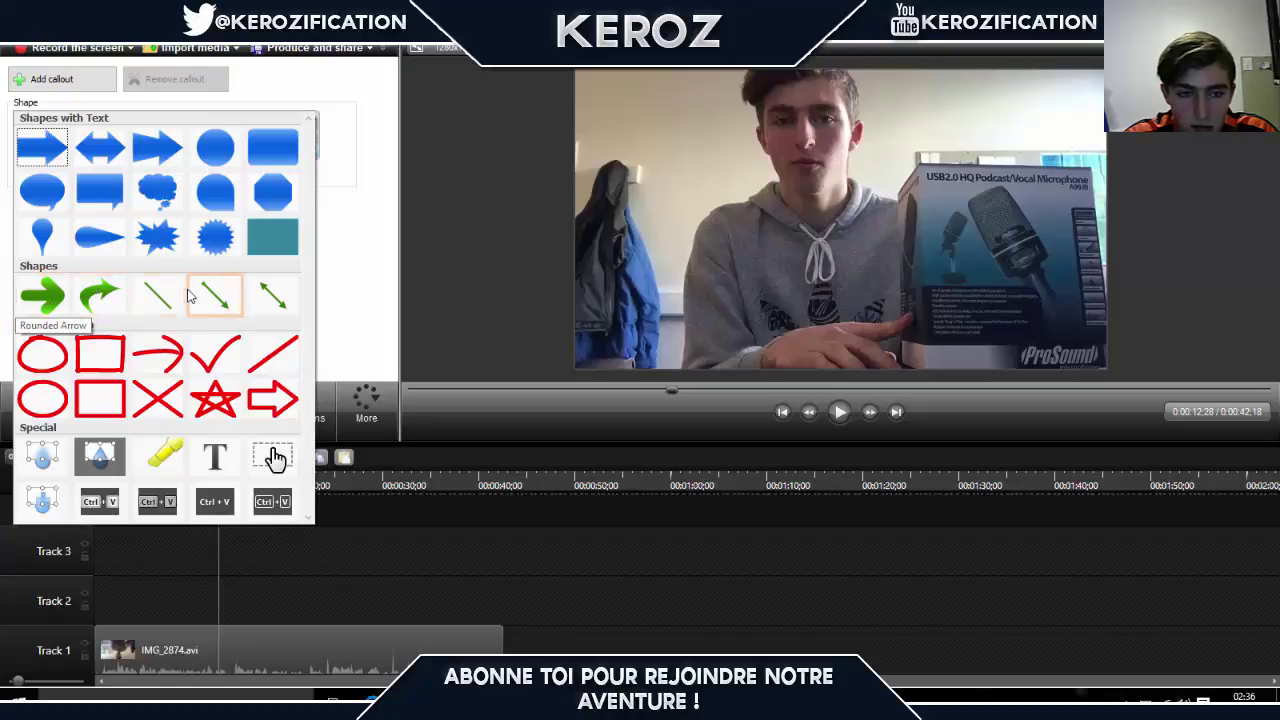
pyautogui.click(347, 212)
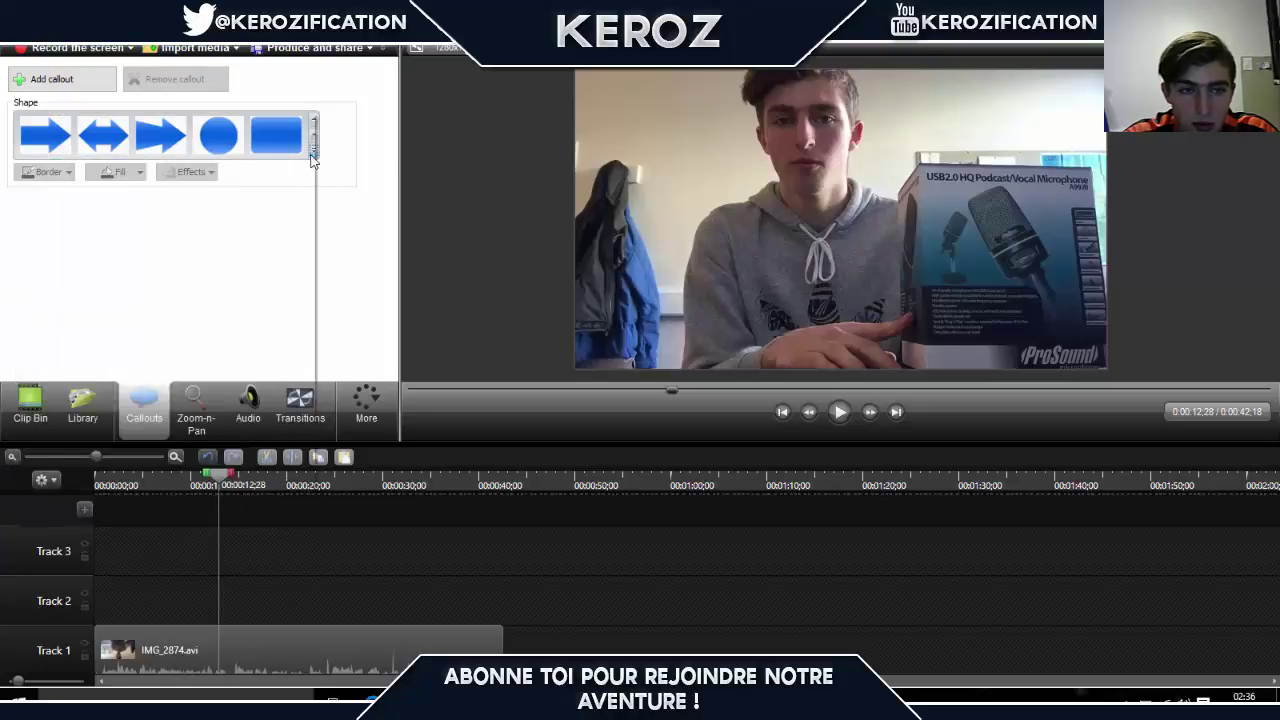
pyautogui.click(313, 150)
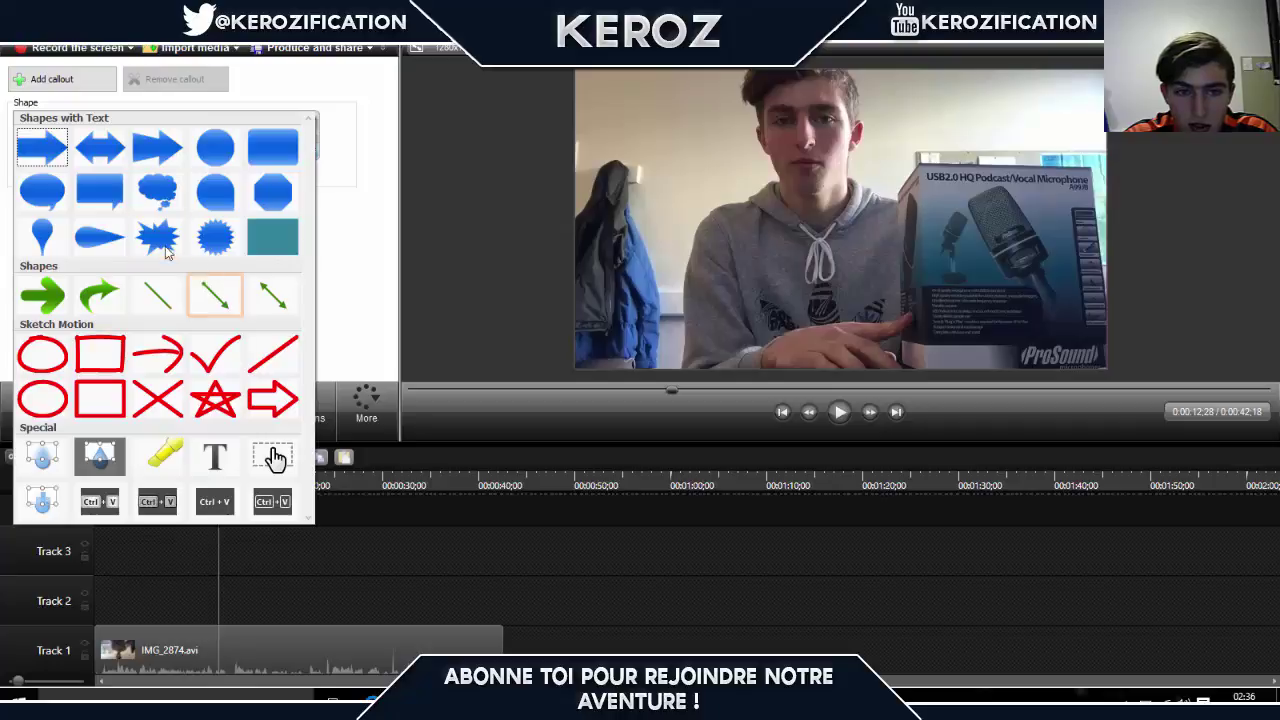
pyautogui.click(42, 148)
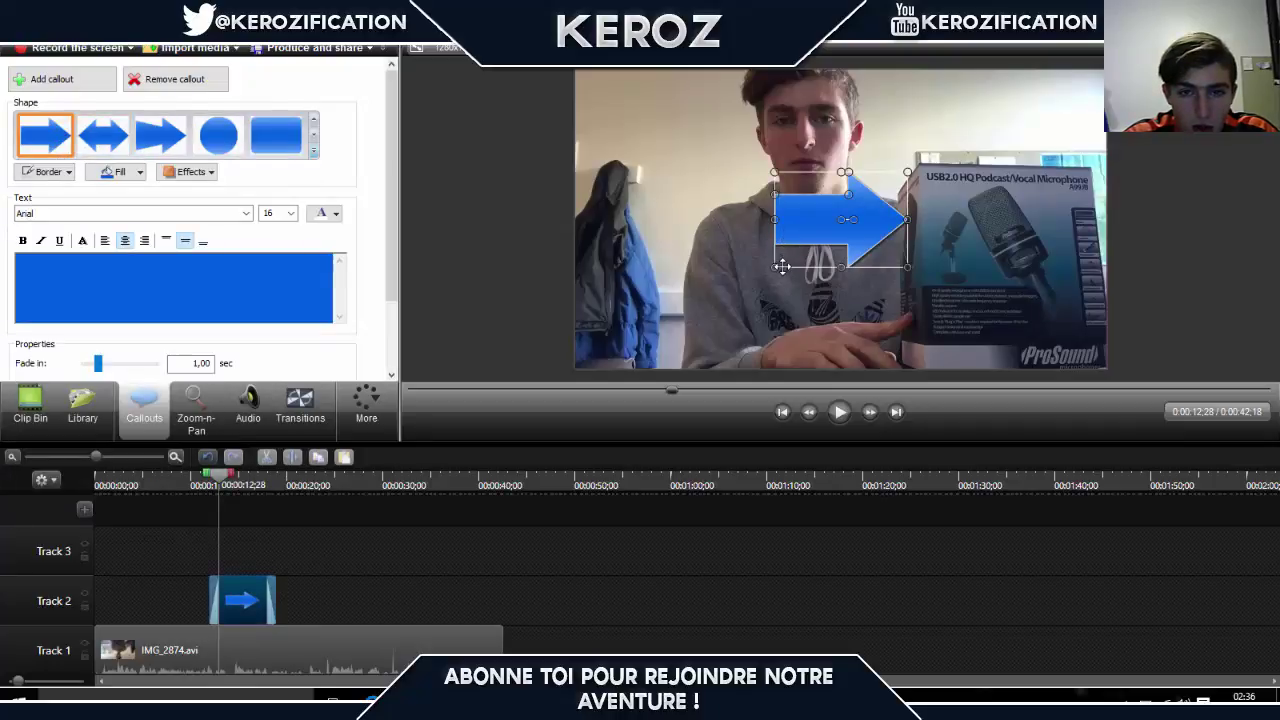
# Step: Shrink the arrow callout, rotate it to point straight down and position it just above the microphone box
pyautogui.moveTo(780, 203); pyautogui.dragTo(776, 209)
pyautogui.moveTo(773, 266); pyautogui.dragTo(941, 134)
pyautogui.moveTo(943, 90); pyautogui.dragTo(1001, 120)
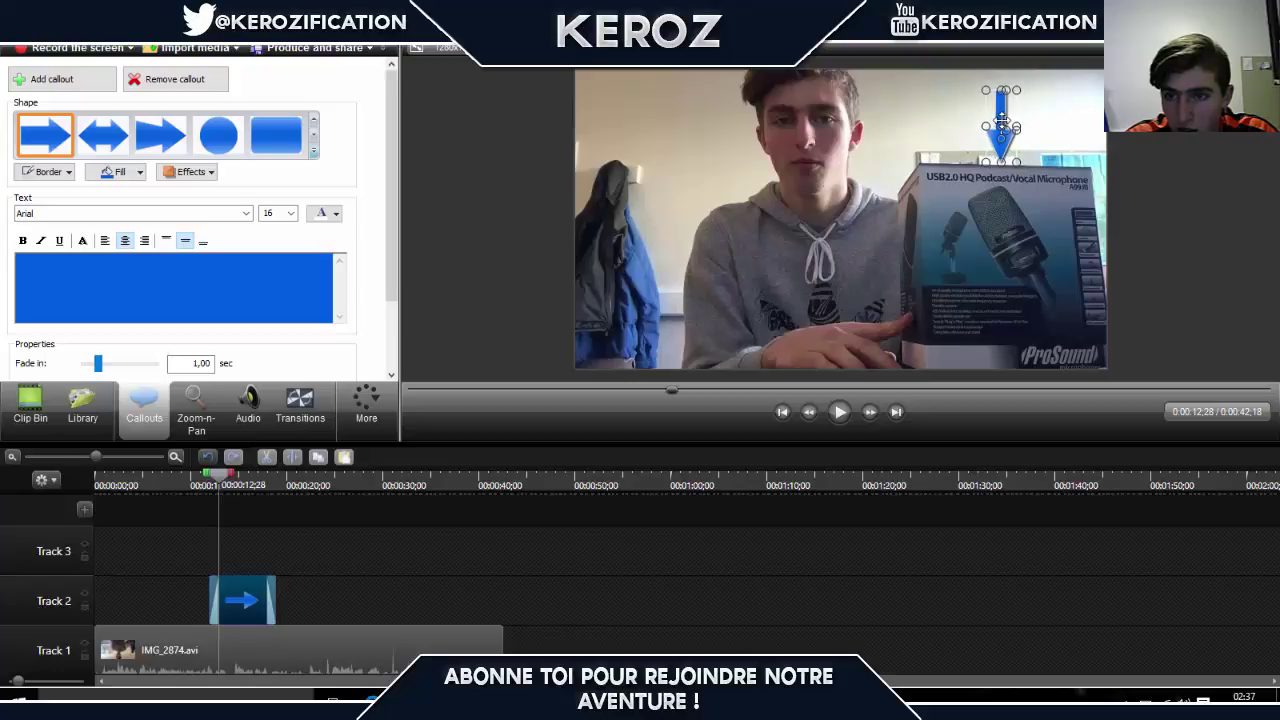
pyautogui.click(880, 156)
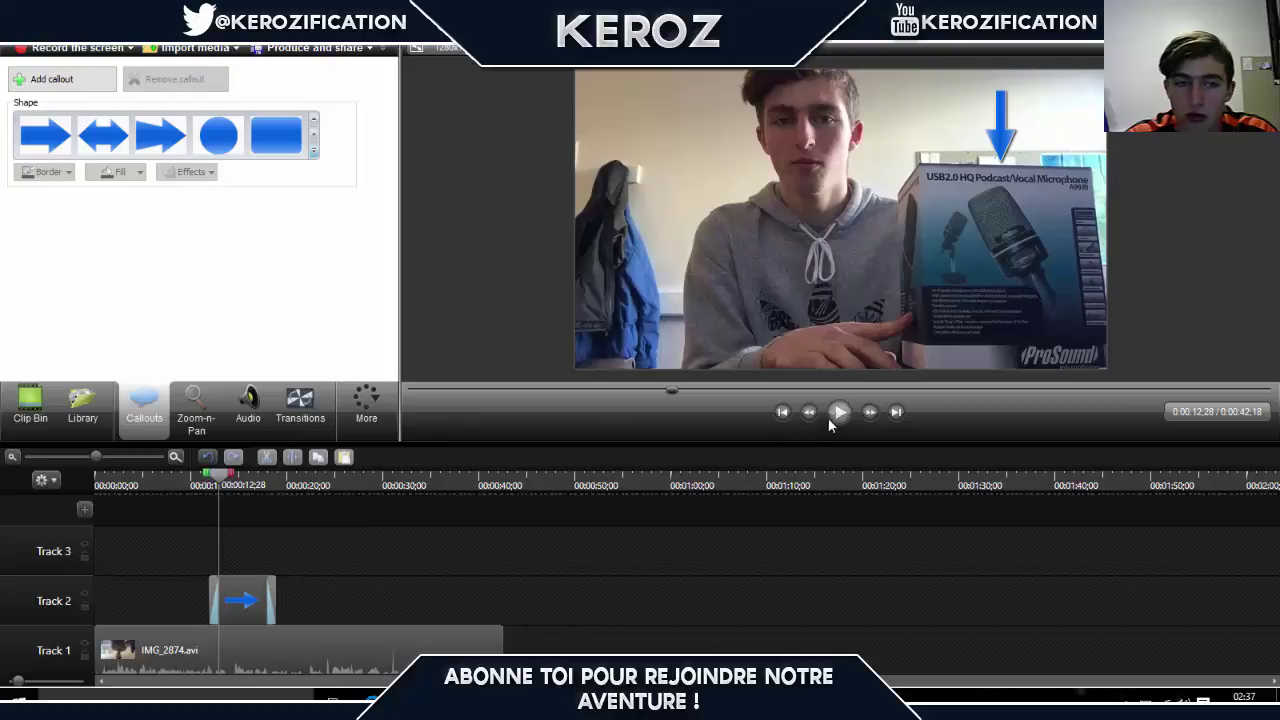
# Step: Play the video from just before the arrow callout through to its end to check how long it stays
pyautogui.click(209, 478)
pyautogui.click(840, 411)
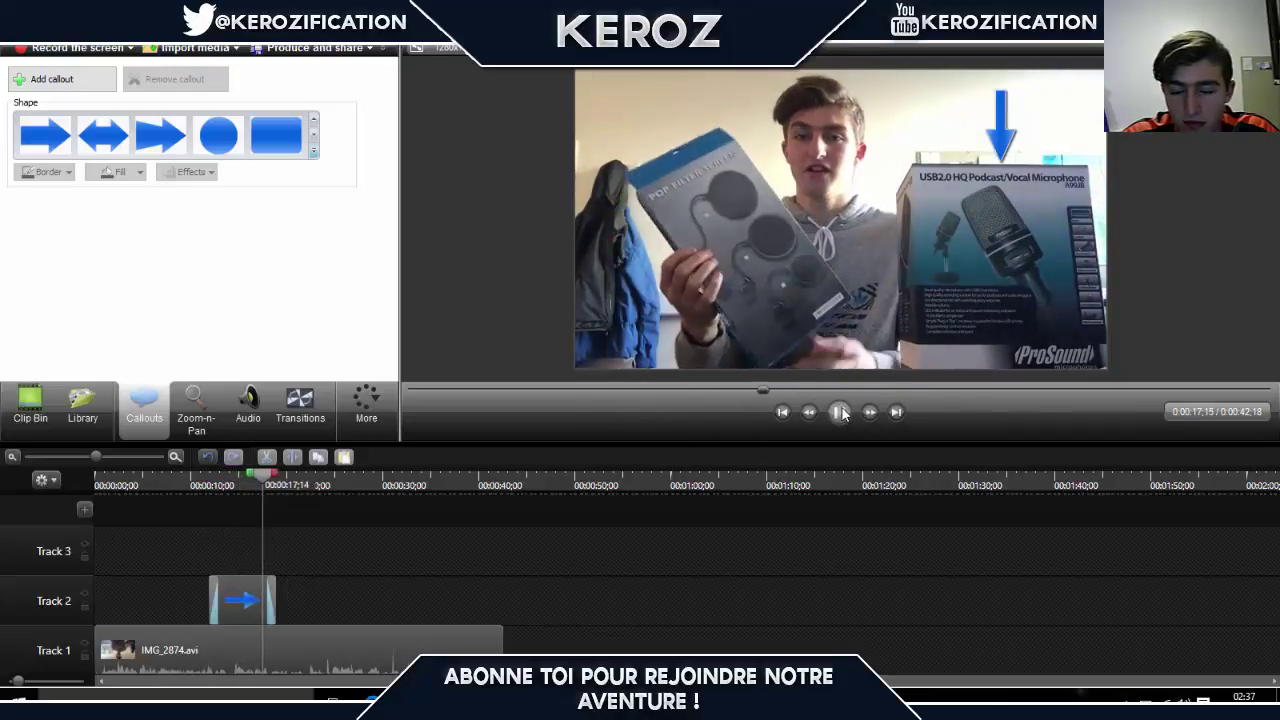
pyautogui.click(840, 413)
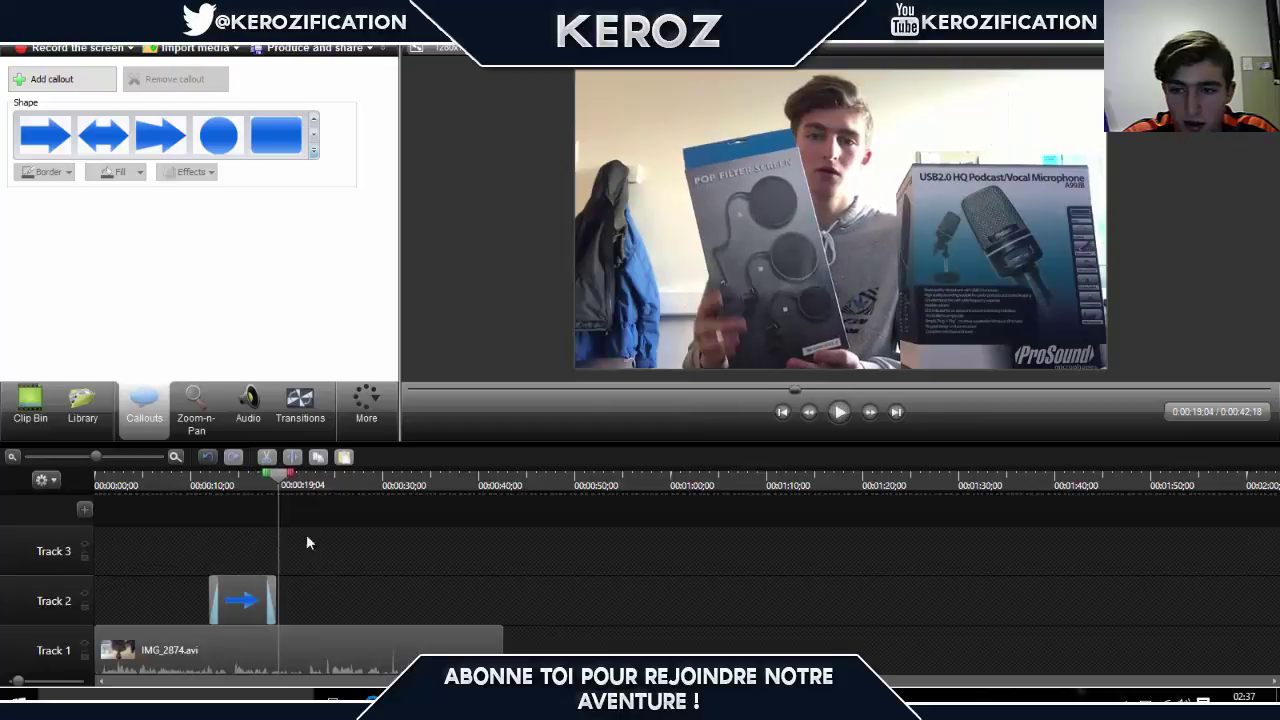
# Step: Shorten the arrow callout on Track 2 so it ends at about 15 seconds, and play that section back
pyautogui.moveTo(275, 603); pyautogui.dragTo(243, 599)
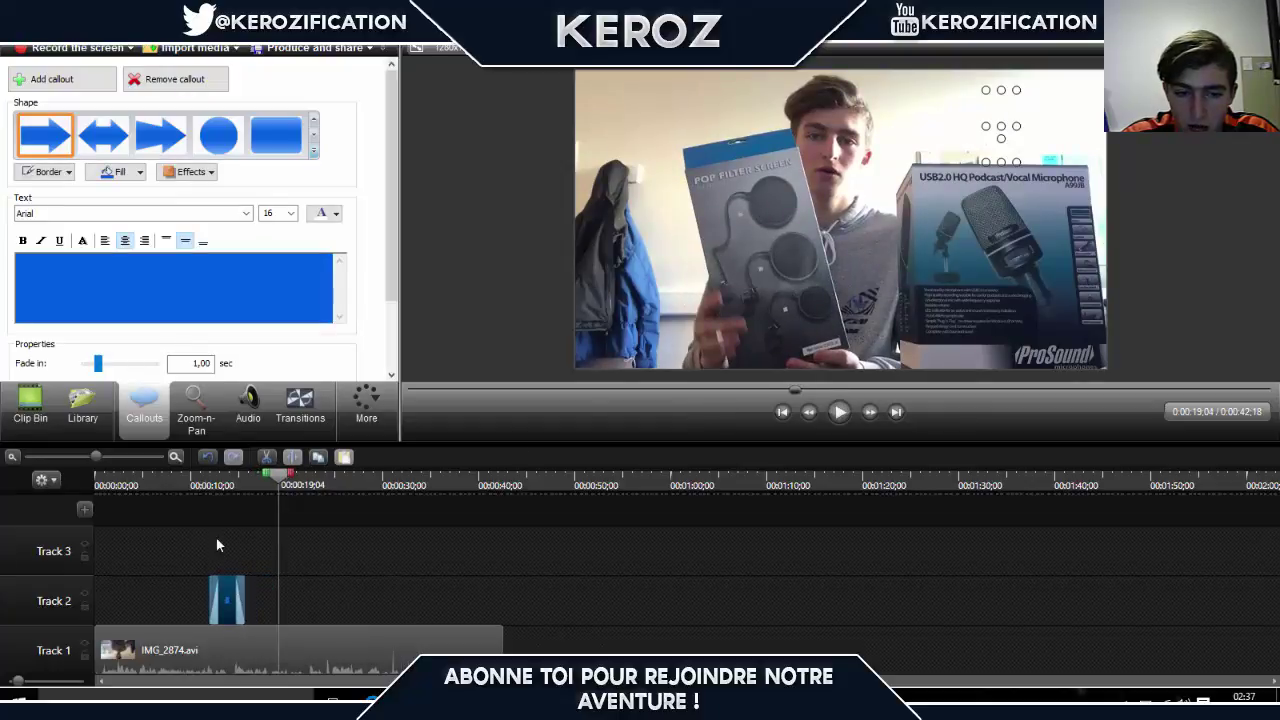
pyautogui.click(197, 486)
pyautogui.click(833, 417)
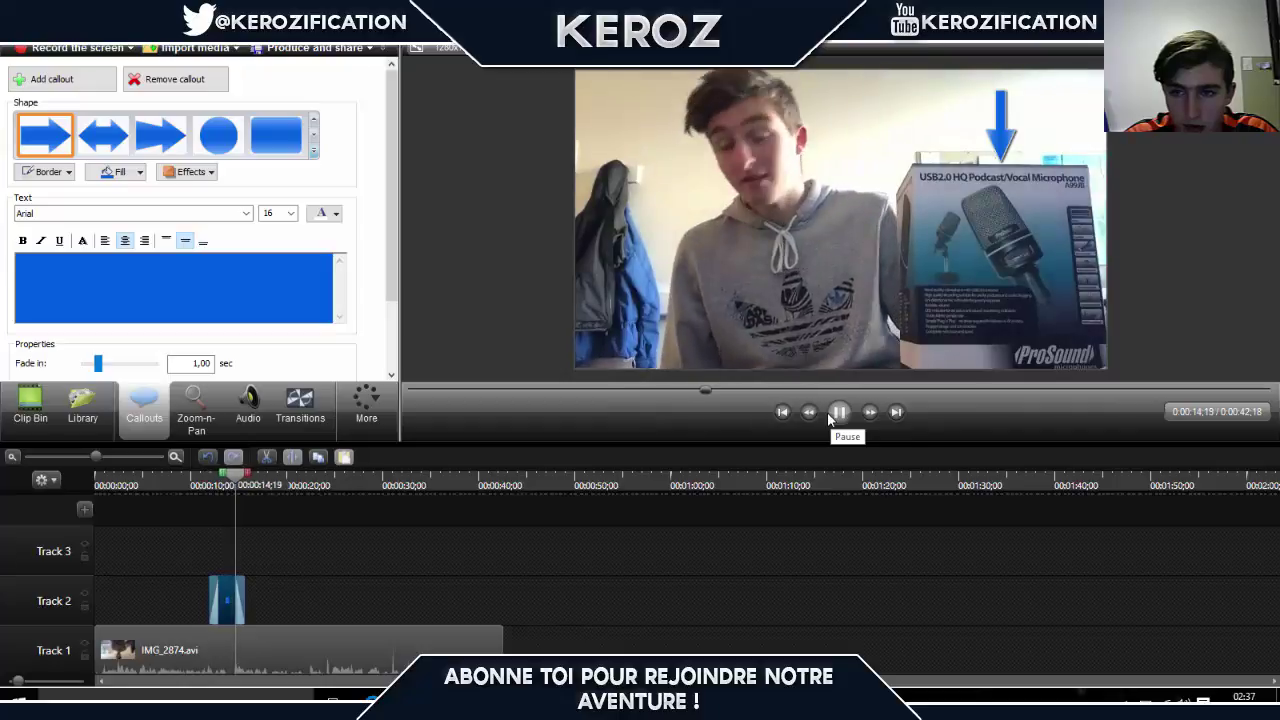
pyautogui.click(828, 417)
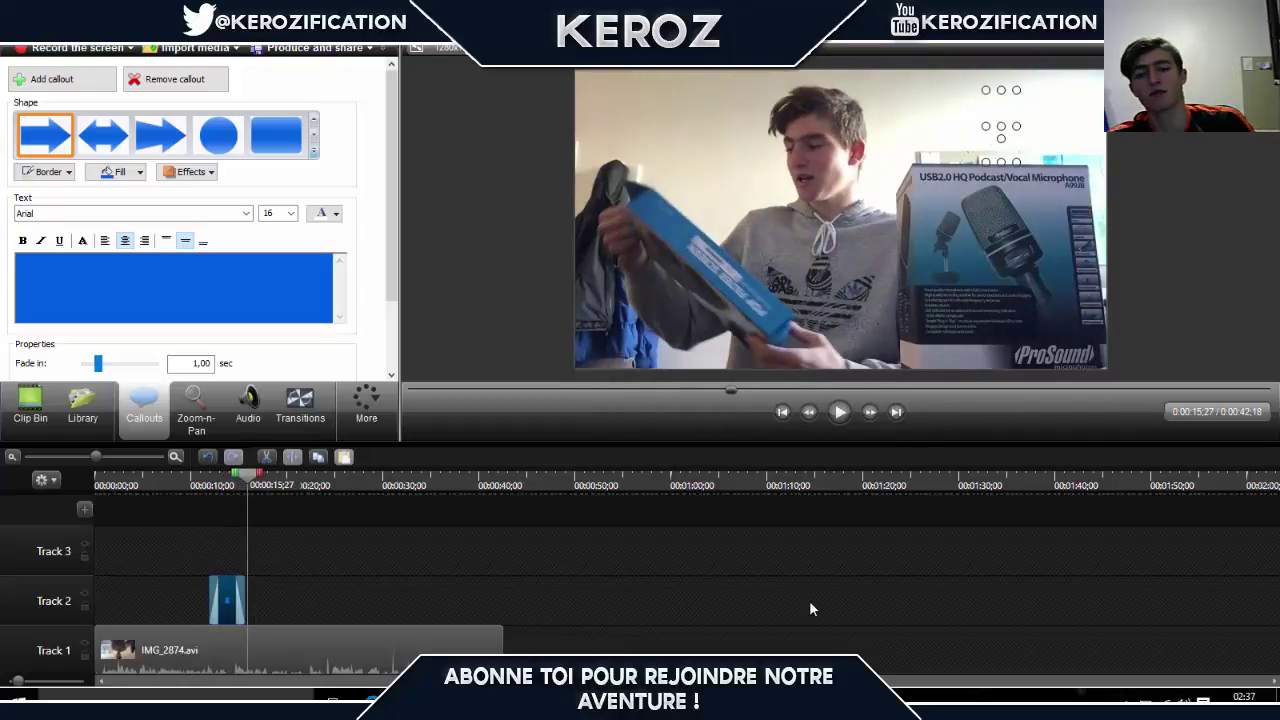
pyautogui.click(839, 412)
pyautogui.click(839, 413)
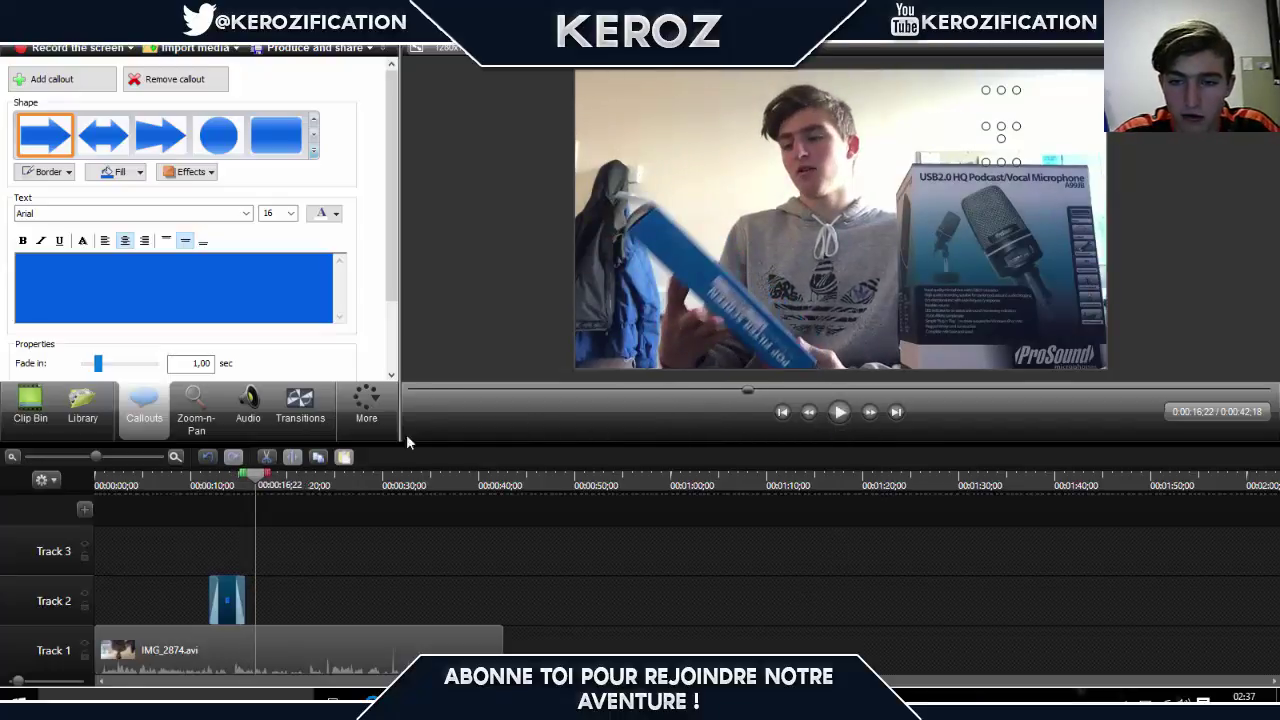
pyautogui.click(390, 544)
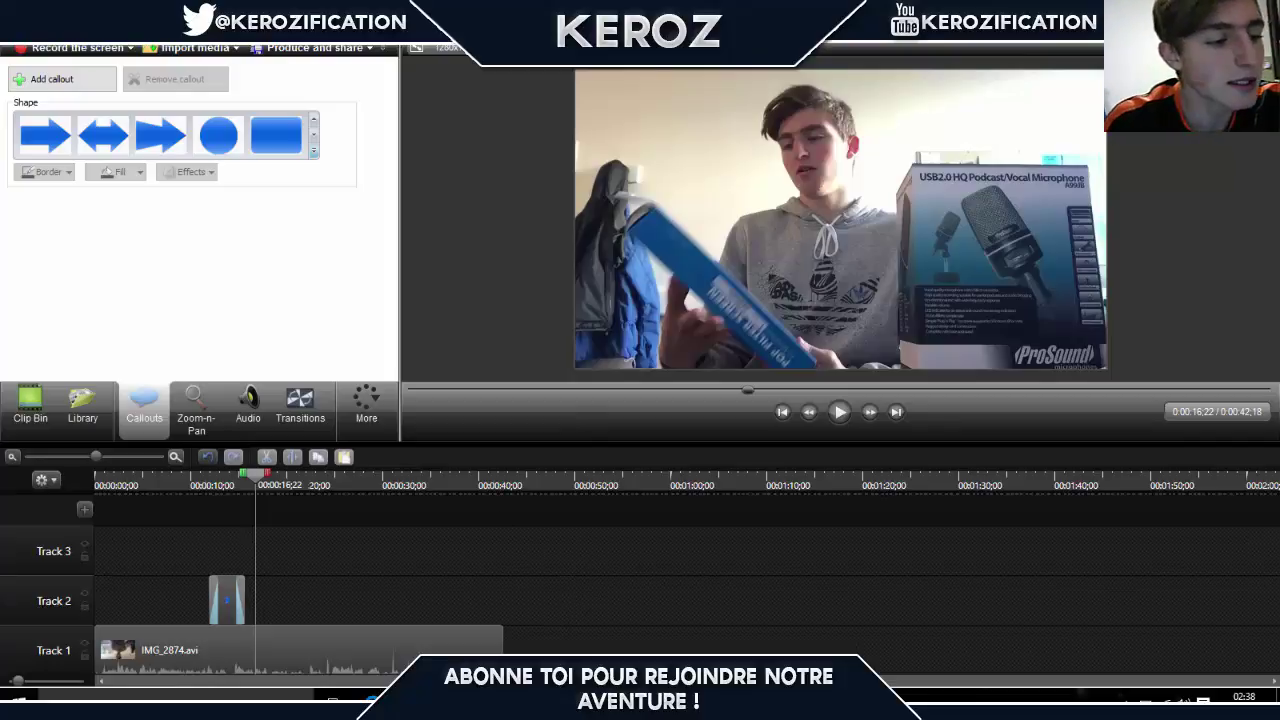
pyautogui.click(1180, 700)
pyautogui.click(1206, 630)
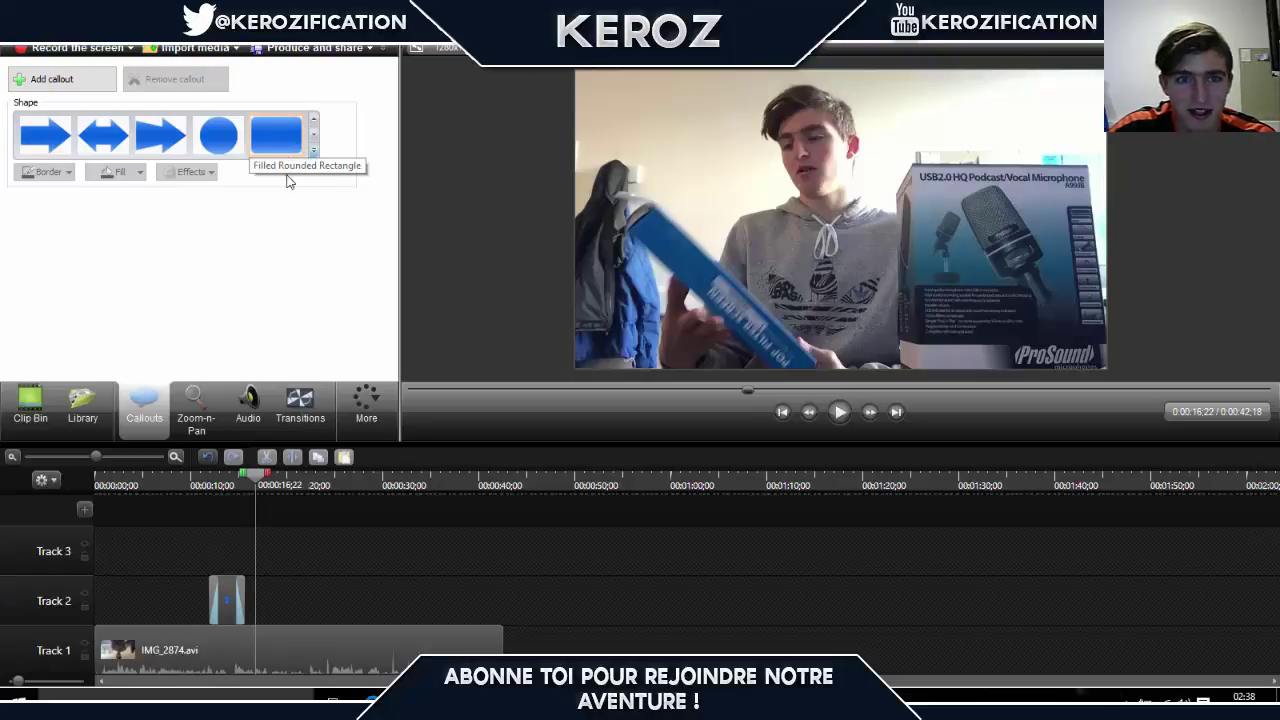
# Step: Add a filled rounded rectangle callout, shift it to a later time on Track 2 and enter the text "Anti PUB"
pyautogui.click(313, 150)
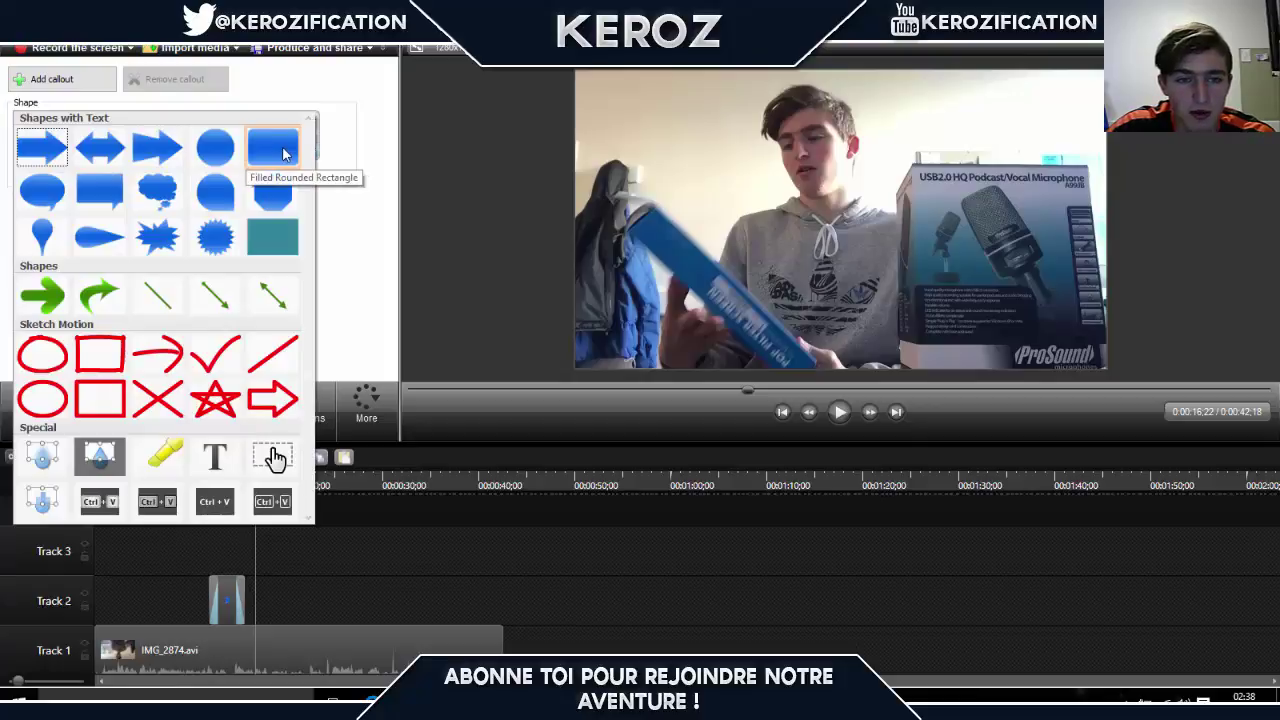
pyautogui.click(284, 153)
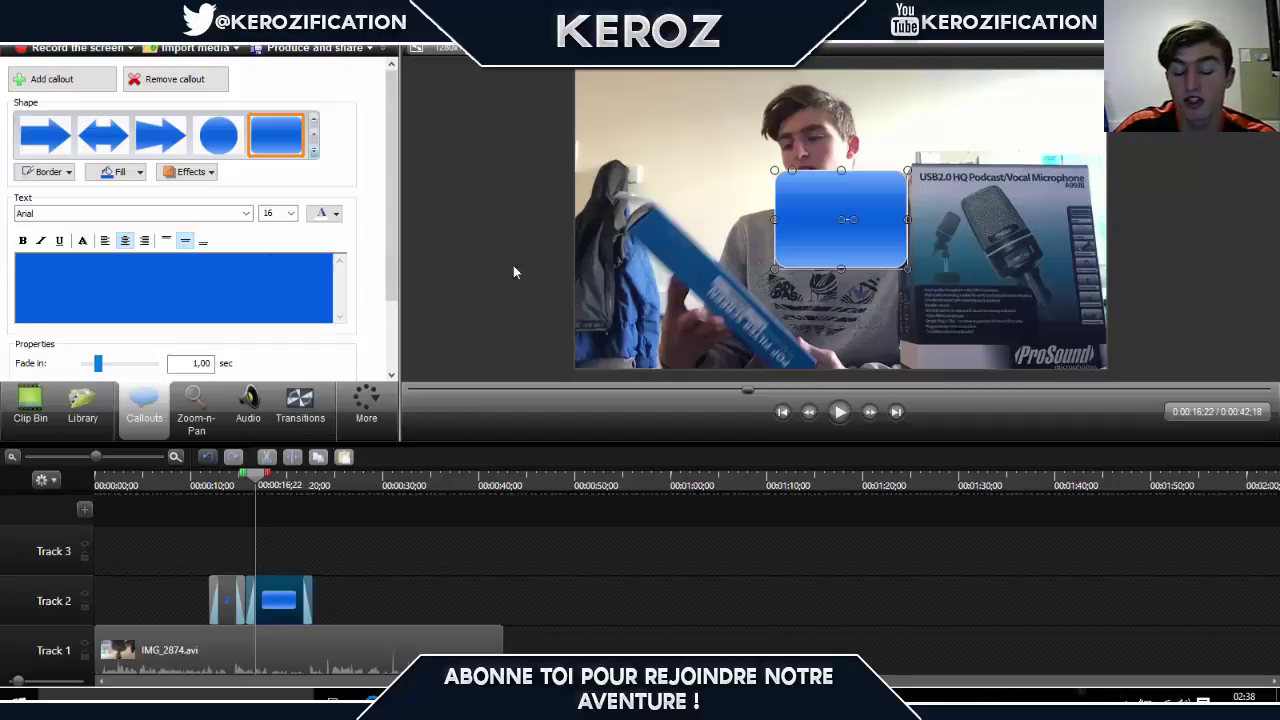
pyautogui.moveTo(290, 598); pyautogui.dragTo(315, 598)
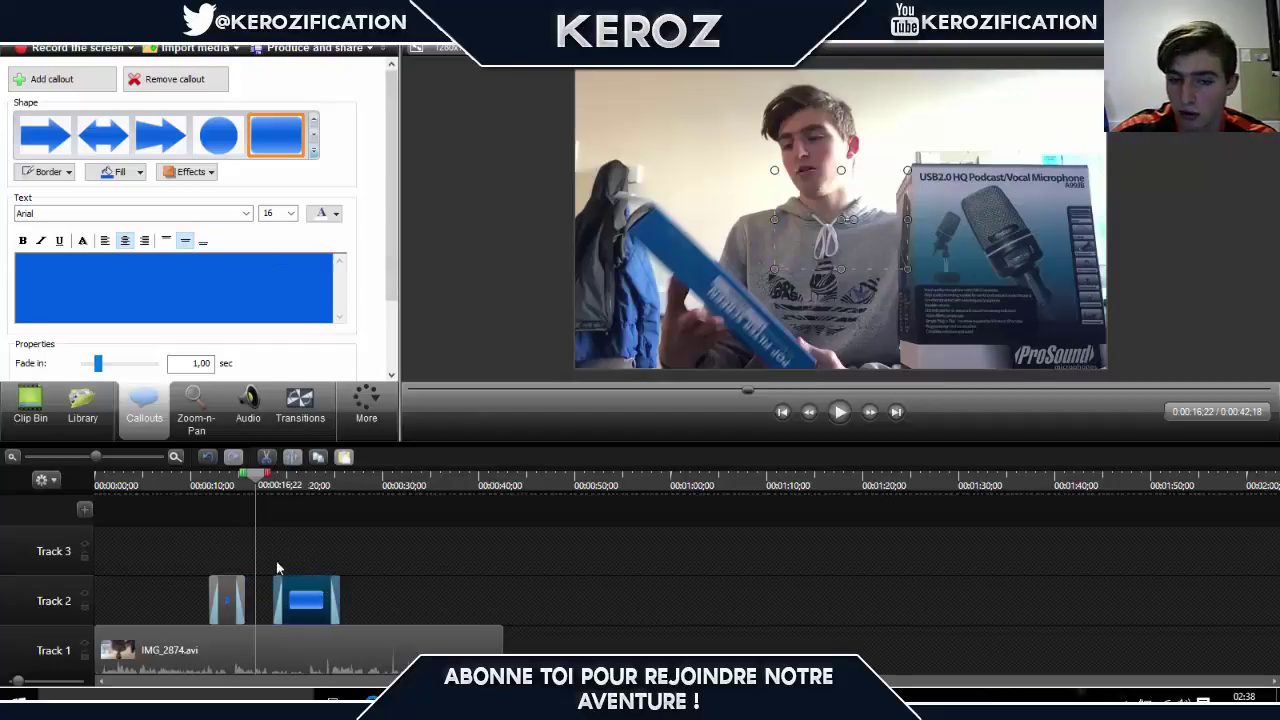
pyautogui.click(292, 486)
pyautogui.write('Anti PUB')
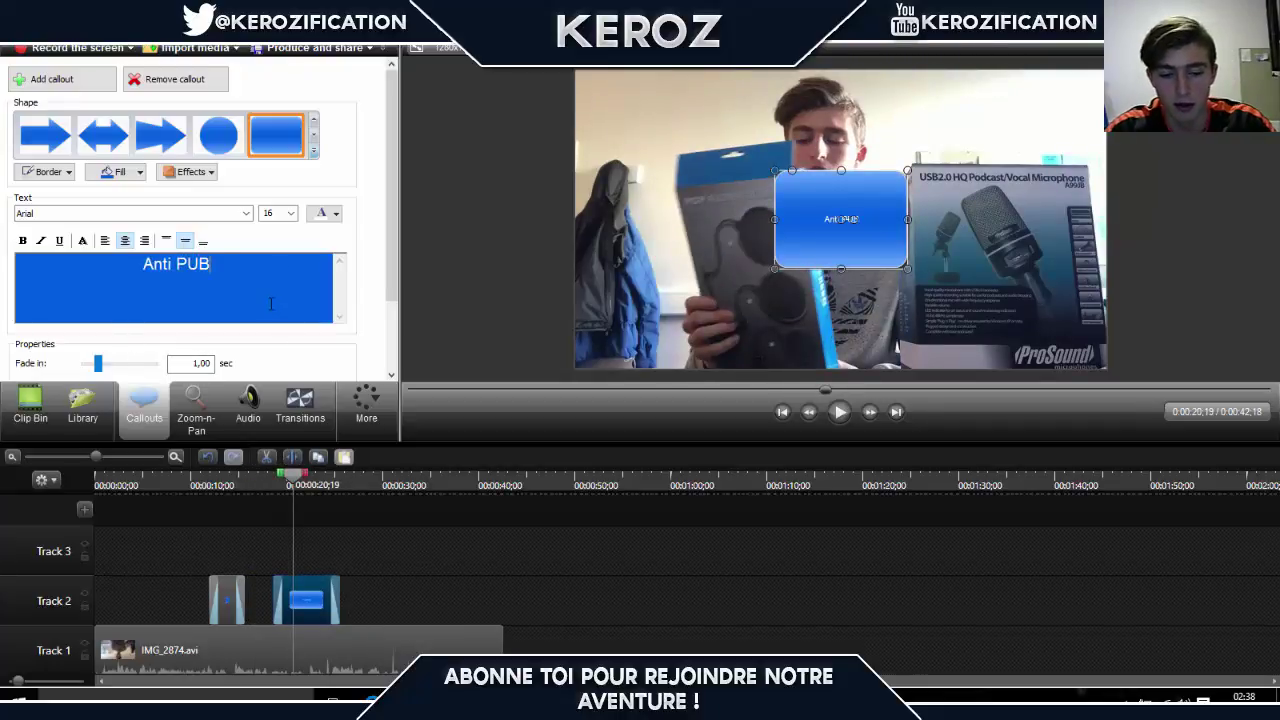
# Step: Set the Anti PUB text size to 28, then shrink the callout and place it beside the pop filter box
pyautogui.click(644, 274)
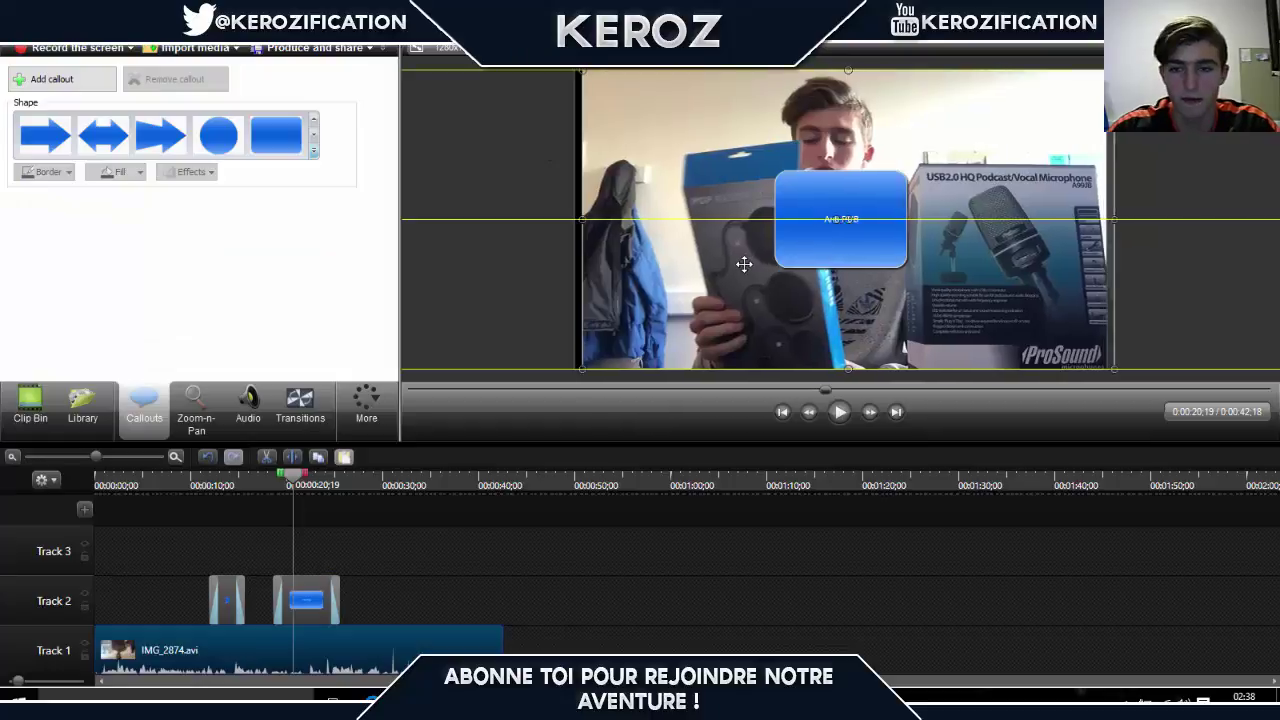
pyautogui.click(820, 225)
pyautogui.moveTo(815, 225); pyautogui.dragTo(751, 194)
pyautogui.hotkey('ctrl', 'a')
pyautogui.click(290, 213)
pyautogui.click(285, 356)
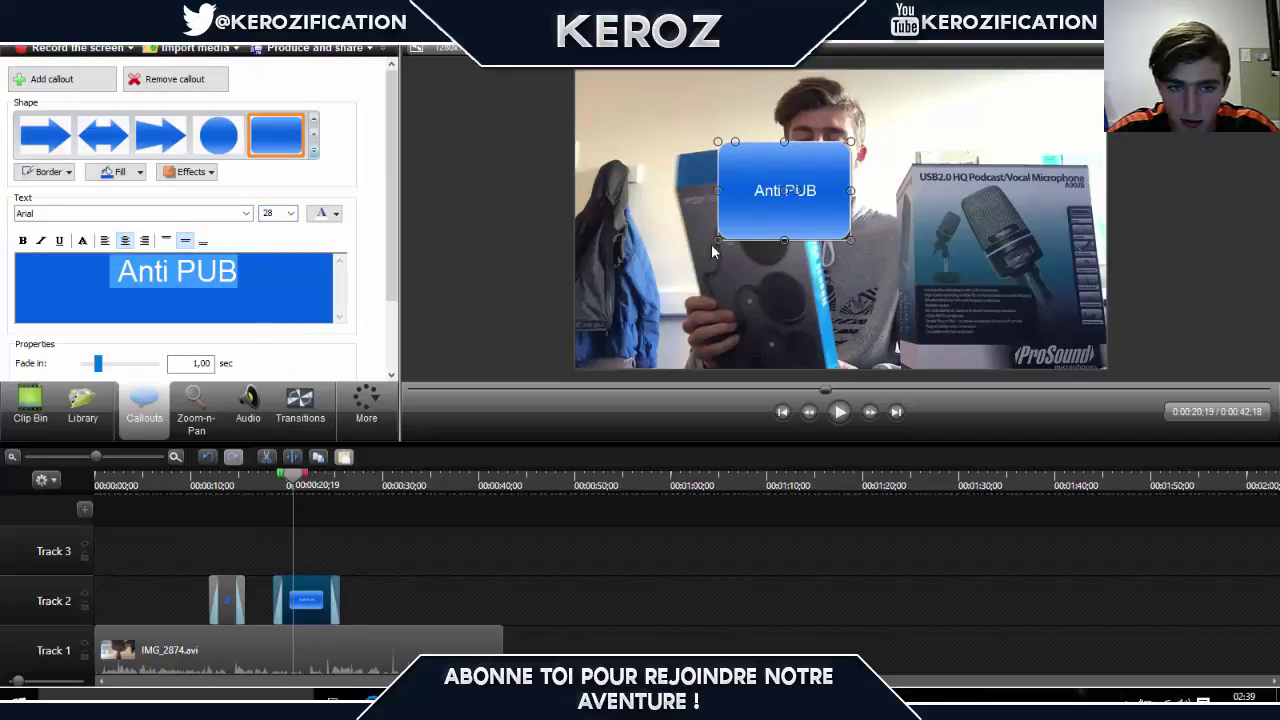
pyautogui.moveTo(718, 240); pyautogui.dragTo(589, 197)
# Step: Examine the font, text colour and text shadow options for the selected Anti PUB text
pyautogui.click(244, 260)
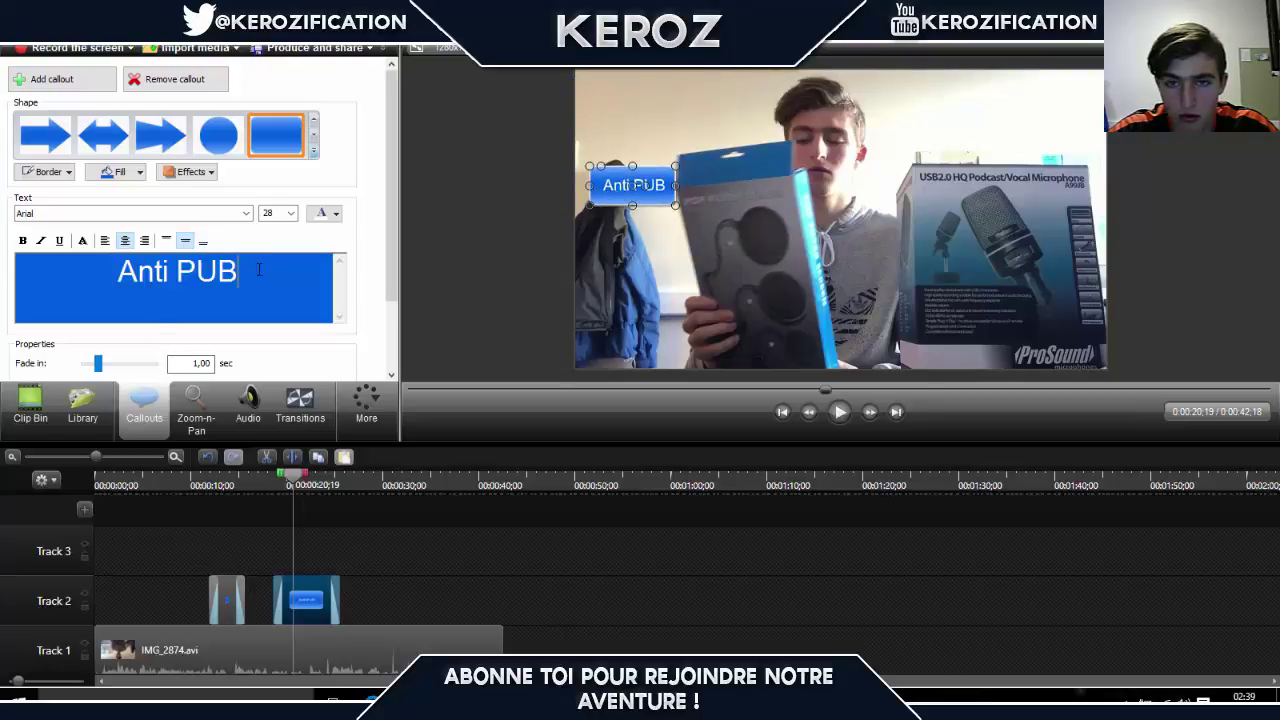
pyautogui.moveTo(240, 272); pyautogui.dragTo(118, 278)
pyautogui.click(118, 278)
pyautogui.moveTo(240, 272); pyautogui.dragTo(118, 278)
pyautogui.click(246, 213)
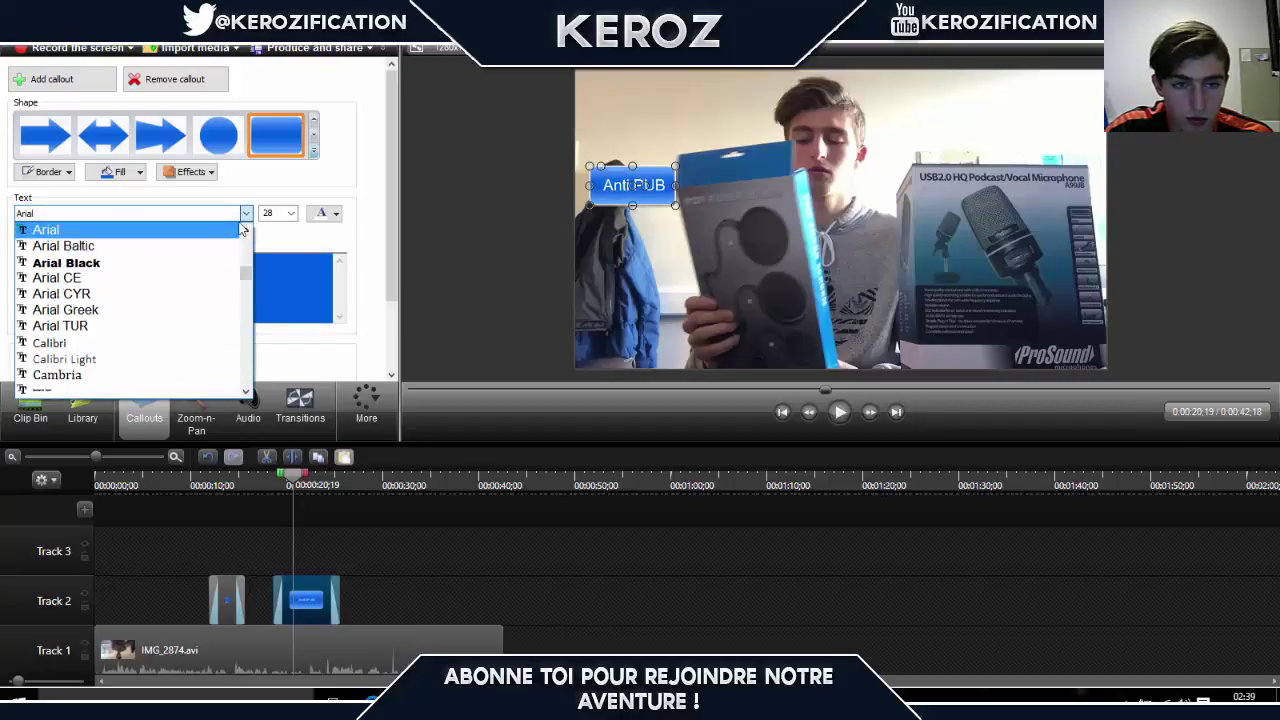
pyautogui.scroll(-5, 247, 285)
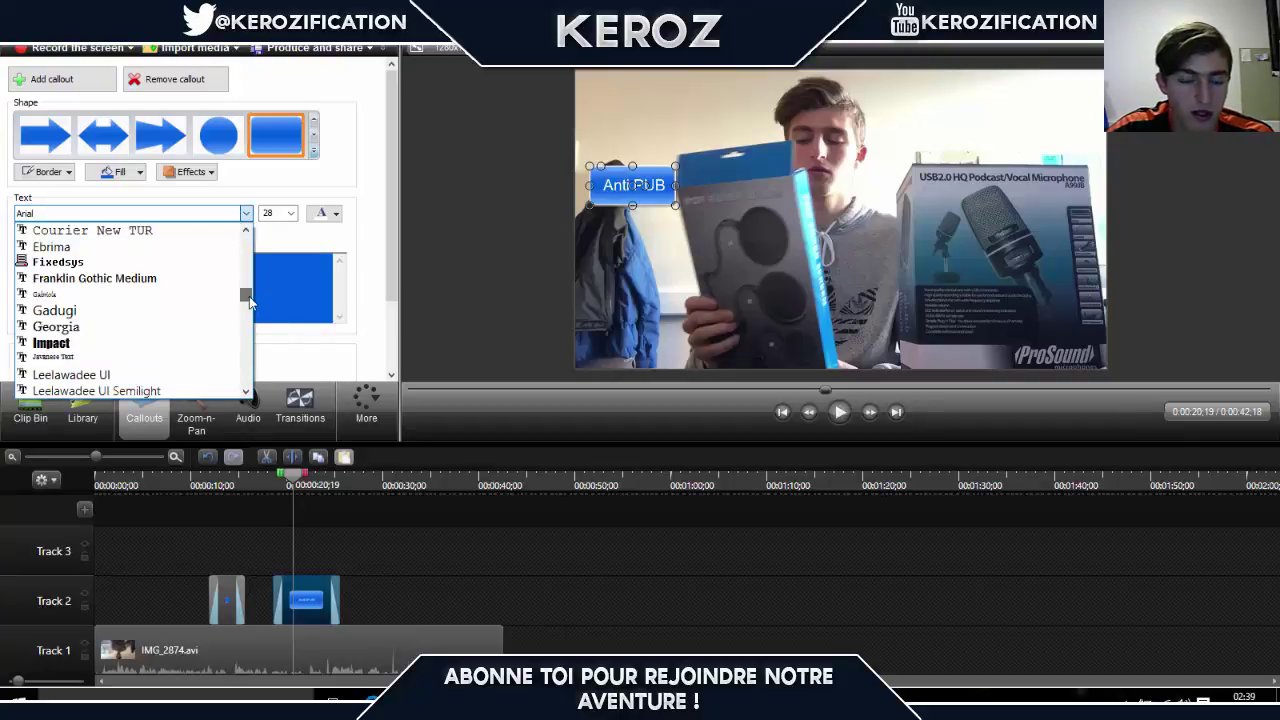
pyautogui.click(281, 280)
pyautogui.click(330, 214)
pyautogui.click(236, 248)
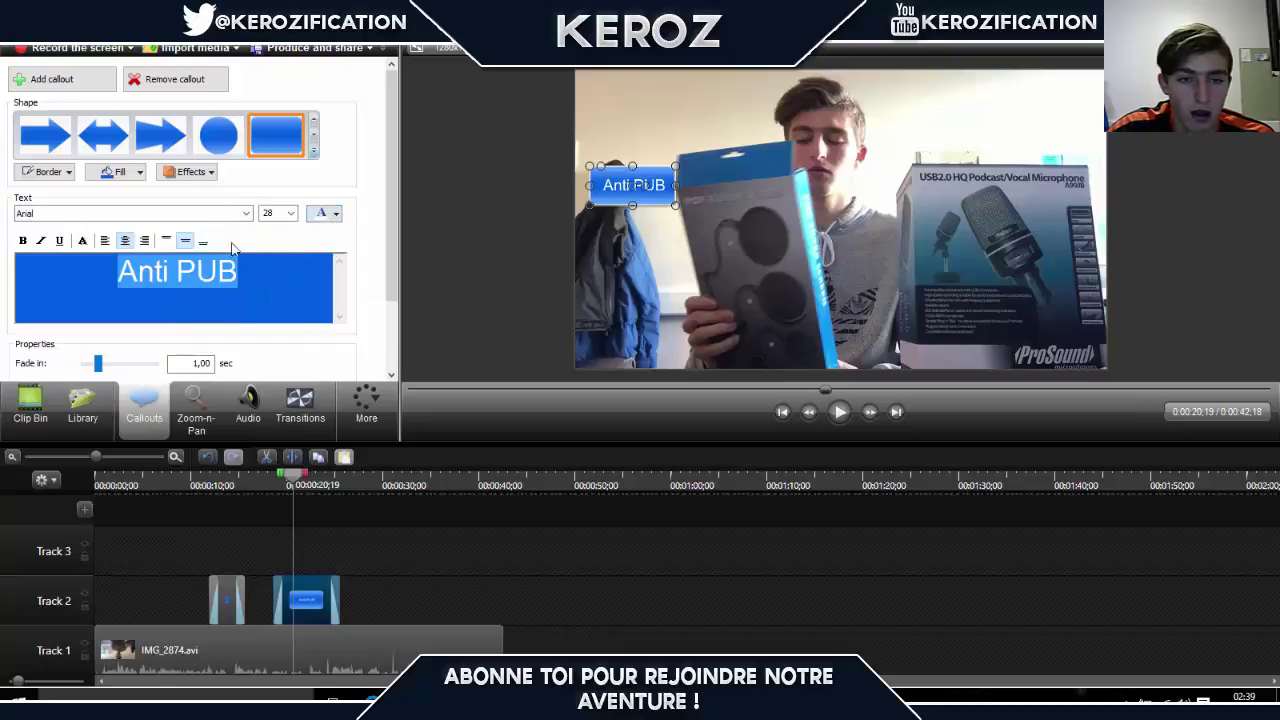
pyautogui.click(84, 241)
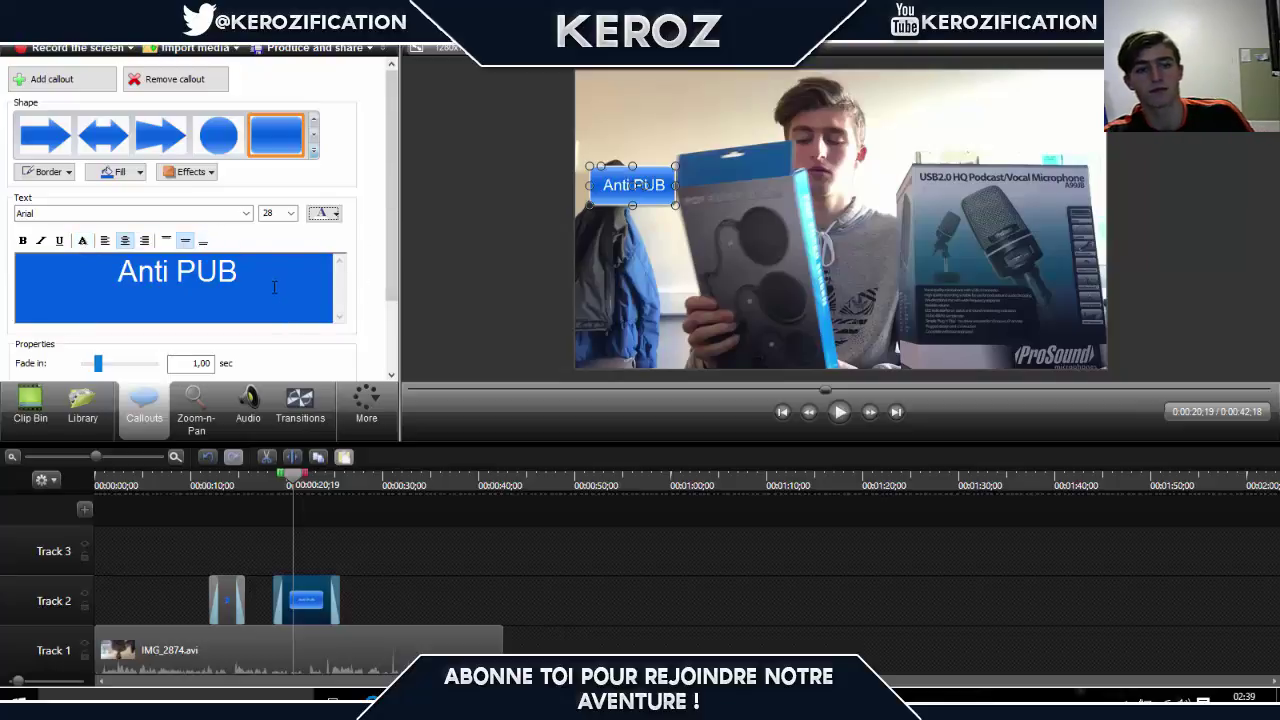
pyautogui.moveTo(400, 204); pyautogui.dragTo(389, 165)
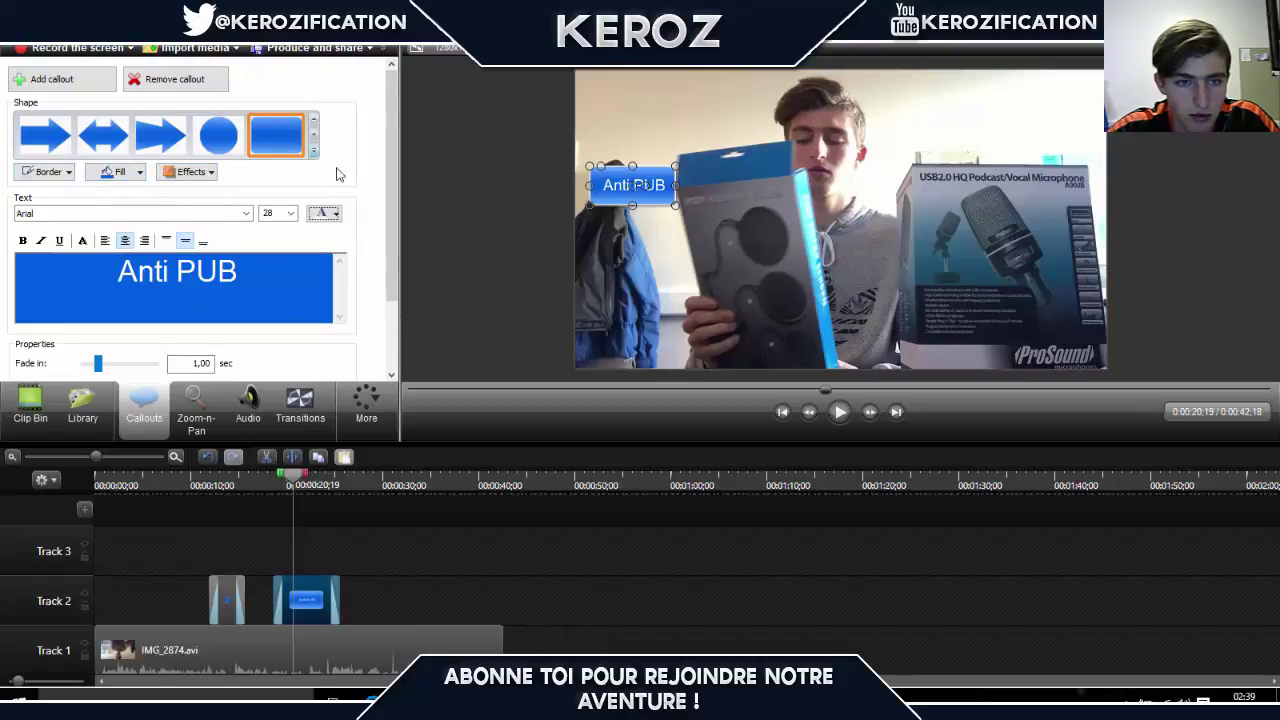
# Step: Fill the Anti PUB callout with yellow and toggle its shadow effect off and on again
pyautogui.click(120, 172)
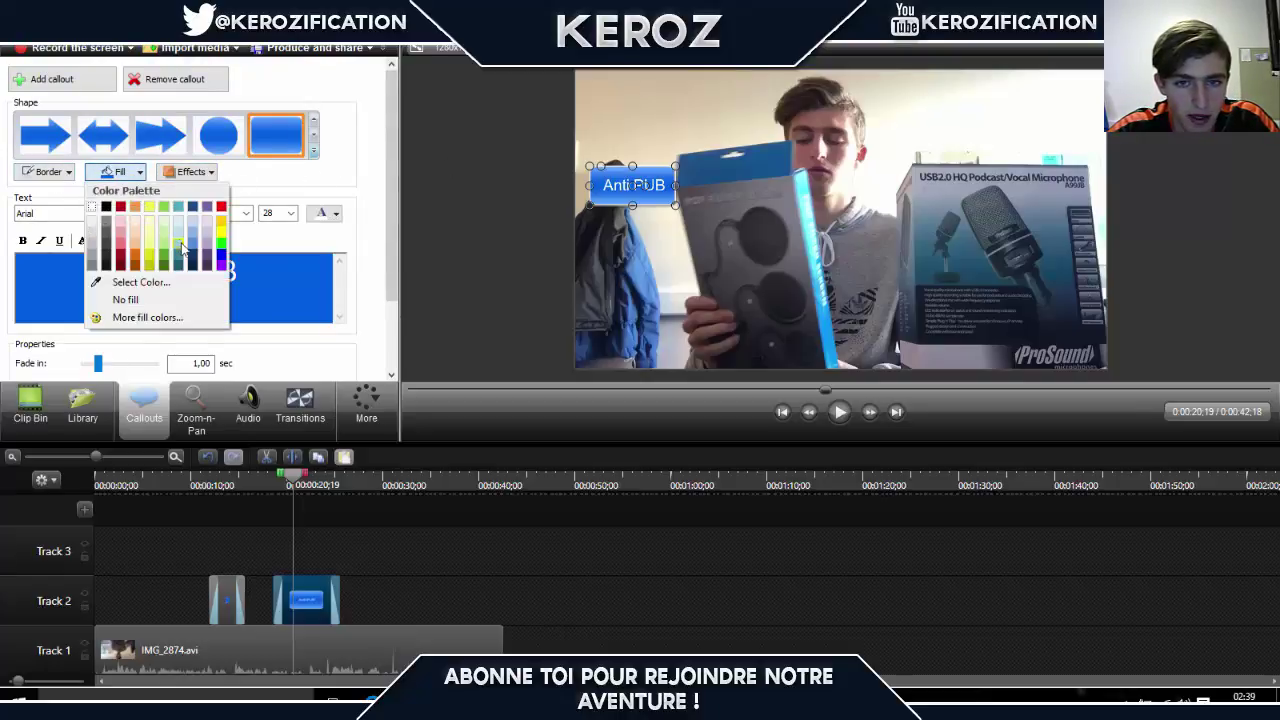
pyautogui.click(158, 252)
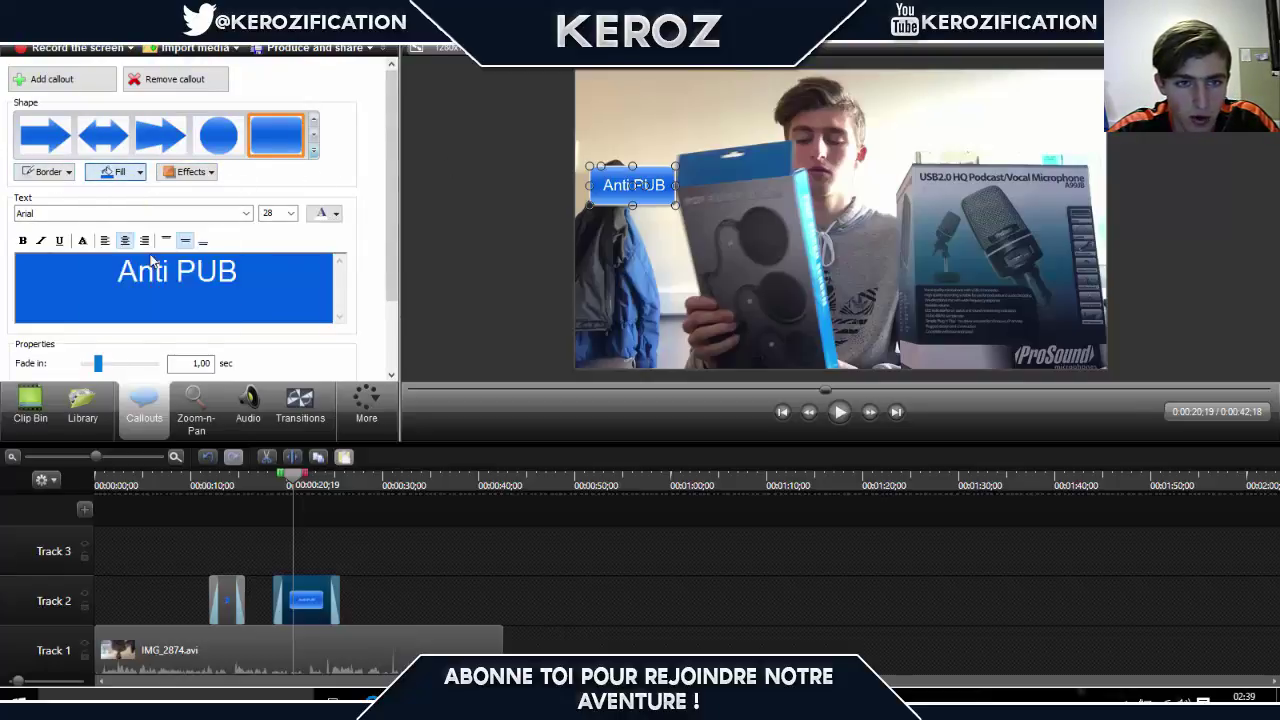
pyautogui.click(208, 174)
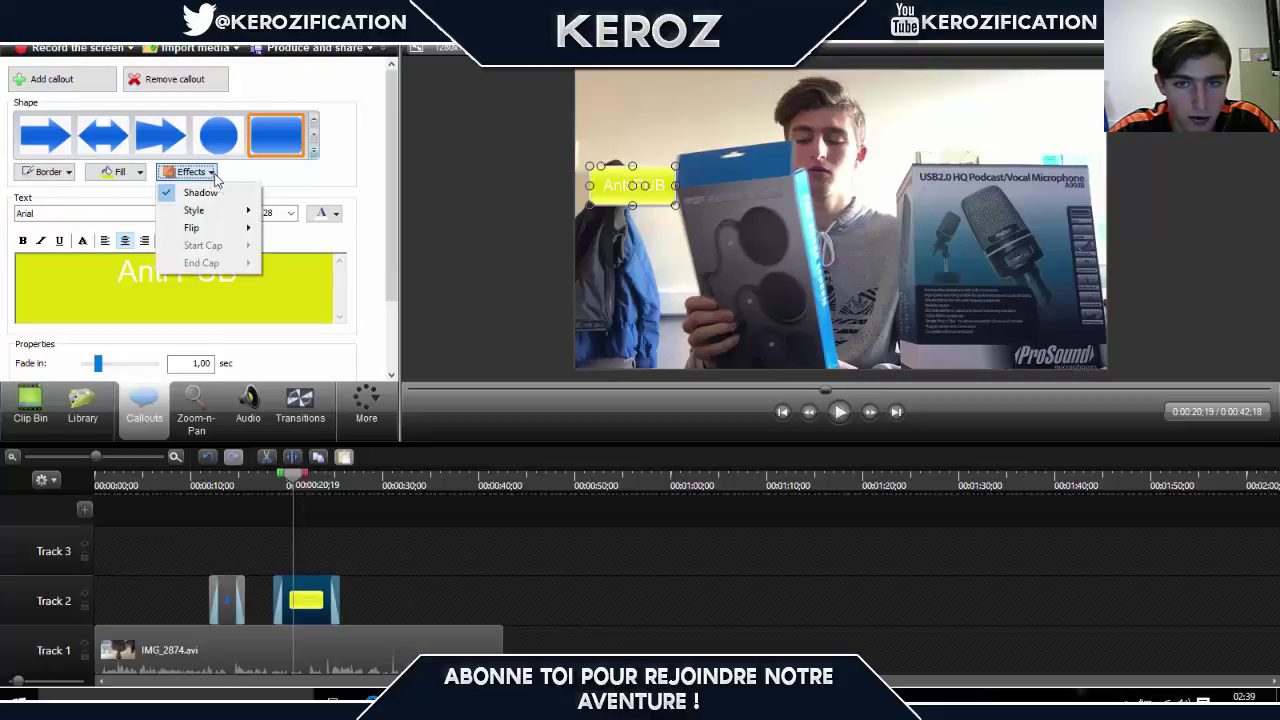
pyautogui.click(205, 195)
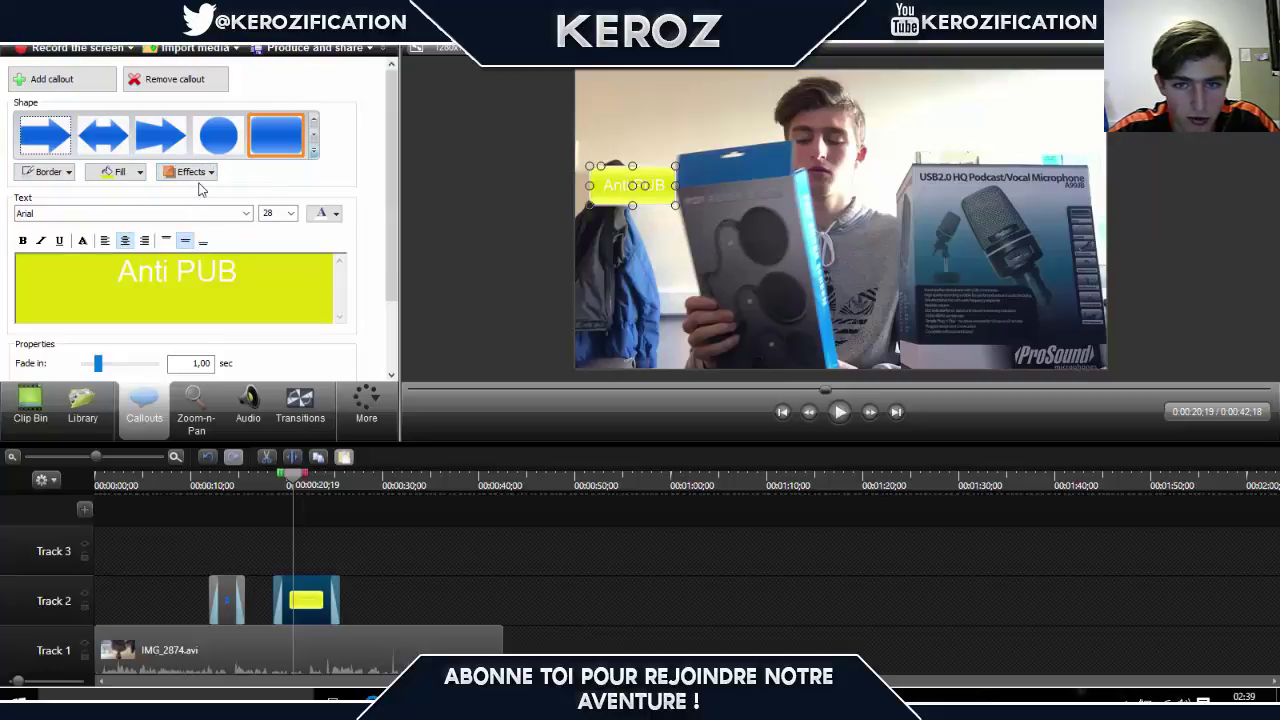
pyautogui.click(198, 174)
pyautogui.click(205, 195)
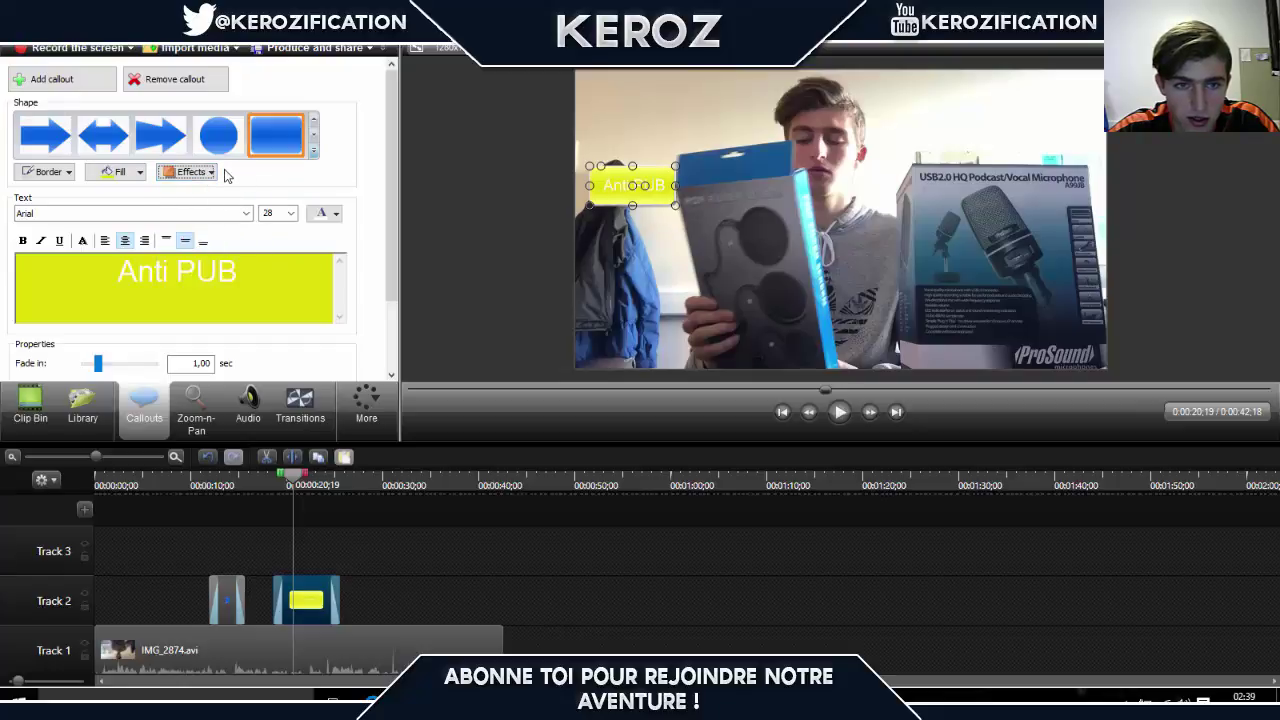
# Step: Try the Plain style on the yellow Anti PUB callout and delete the callout from Track 2
pyautogui.click(212, 173)
pyautogui.moveTo(230, 210)
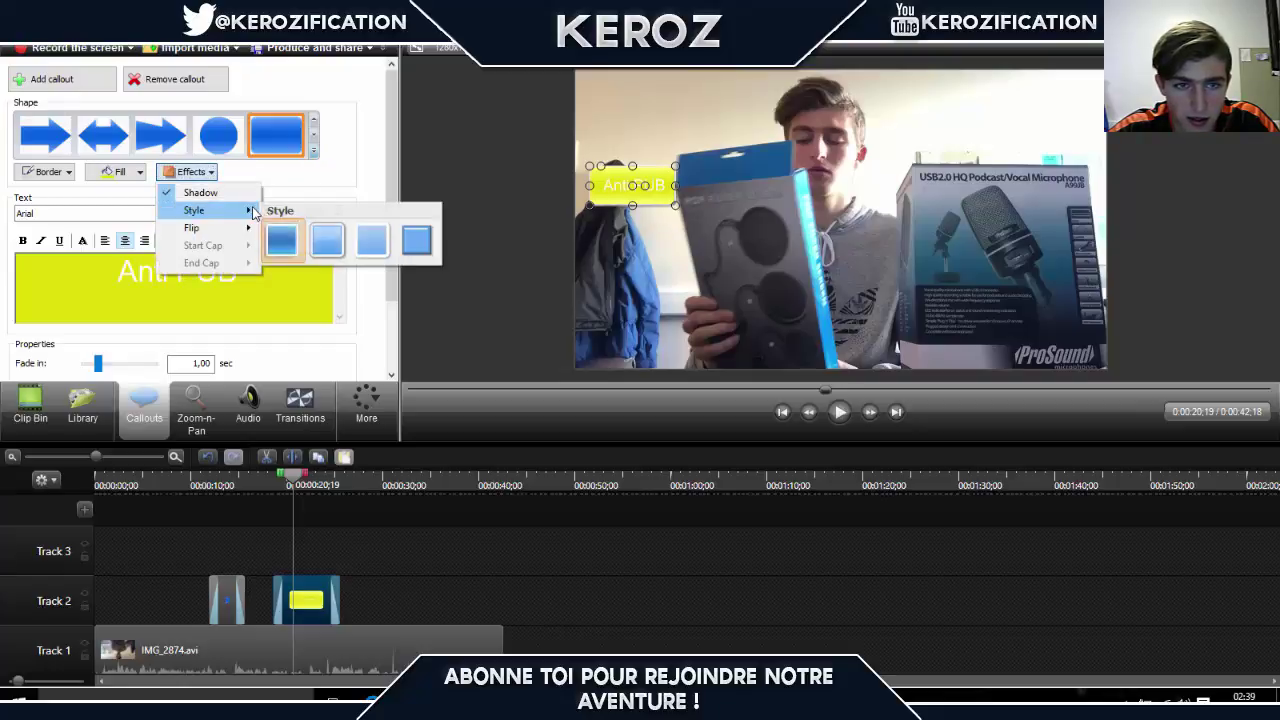
pyautogui.click(371, 243)
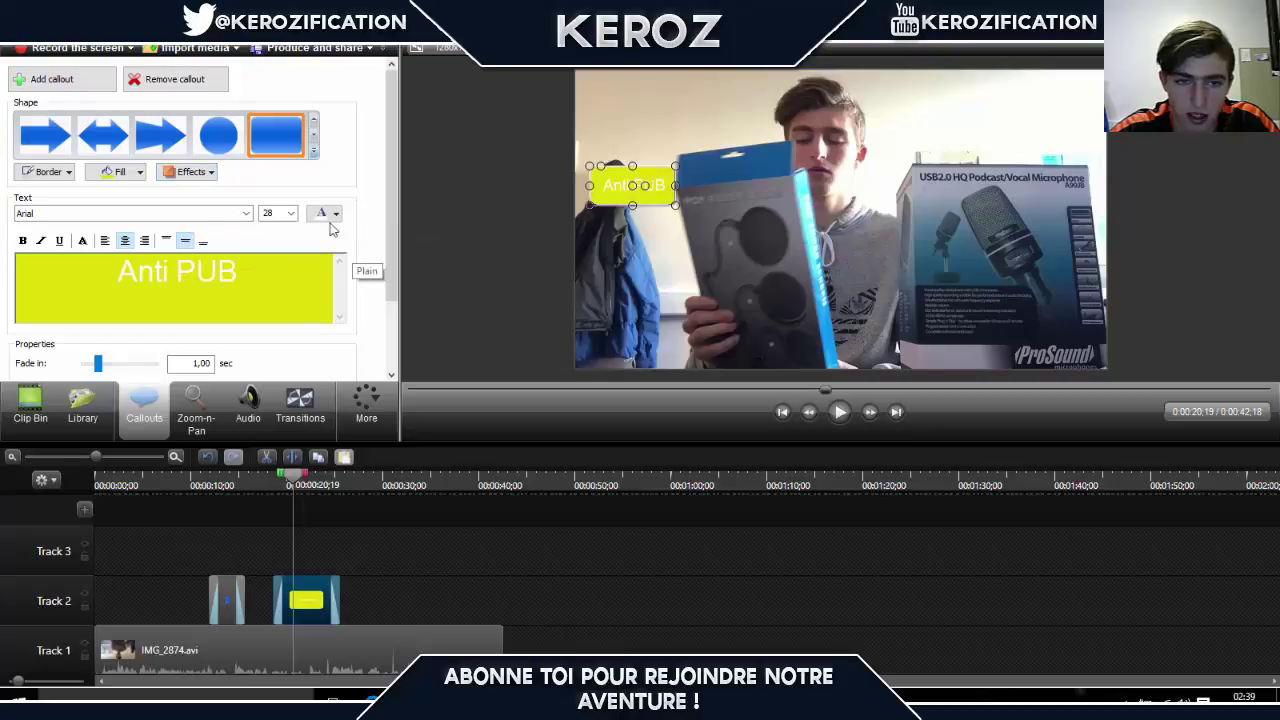
pyautogui.click(190, 172)
pyautogui.moveTo(258, 232)
pyautogui.click(298, 248)
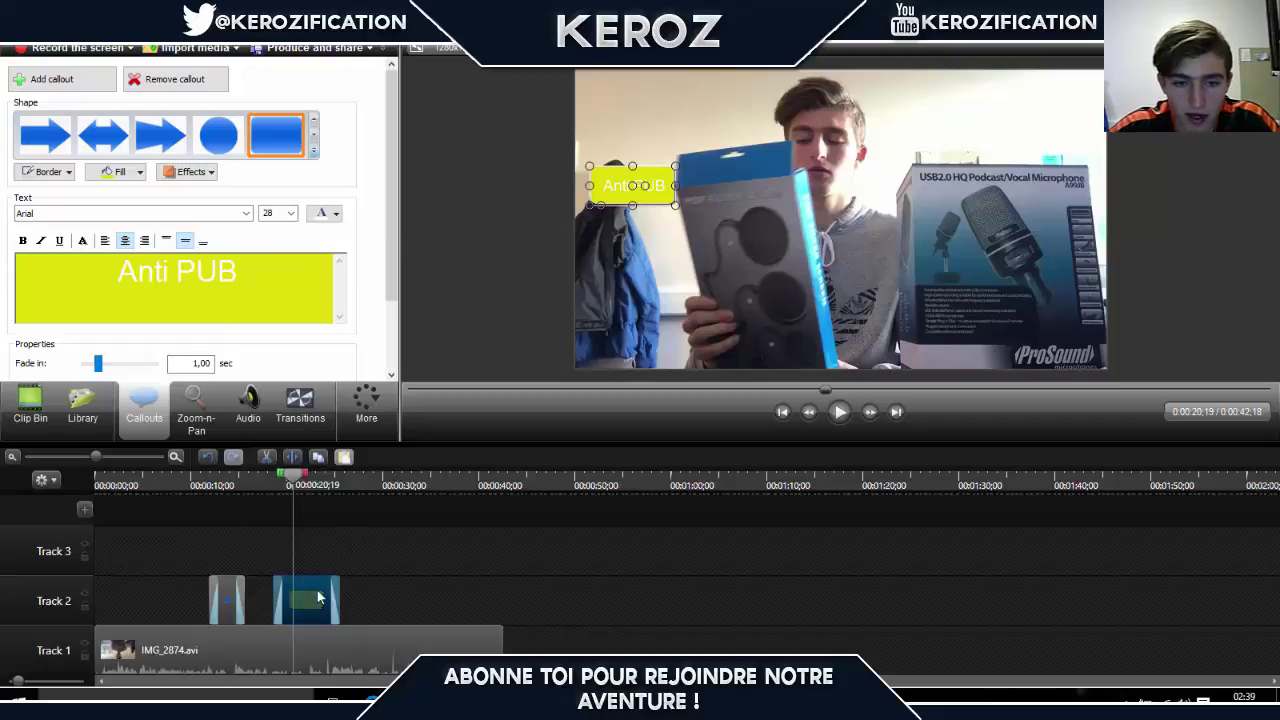
pyautogui.press('Delete')
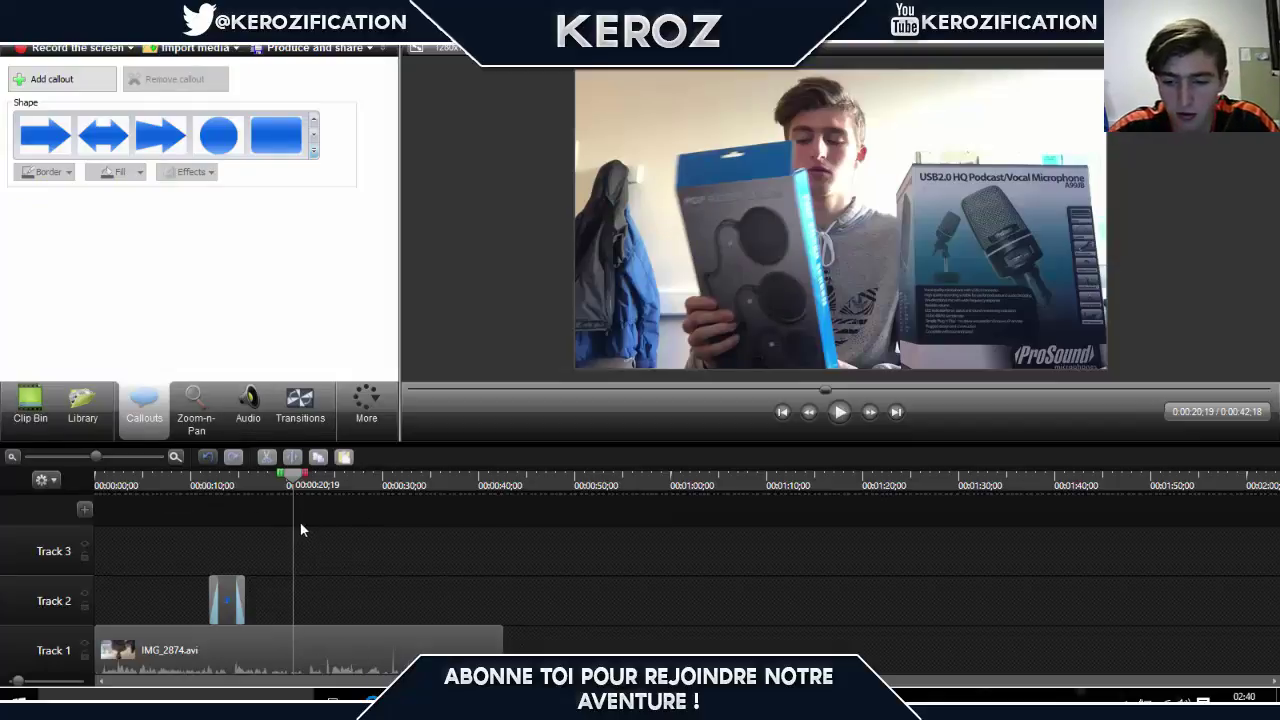
# Step: Split the IMG_2874 clip on Track 1 at 0:00:23;21
pyautogui.moveTo(297, 481); pyautogui.dragTo(314, 482)
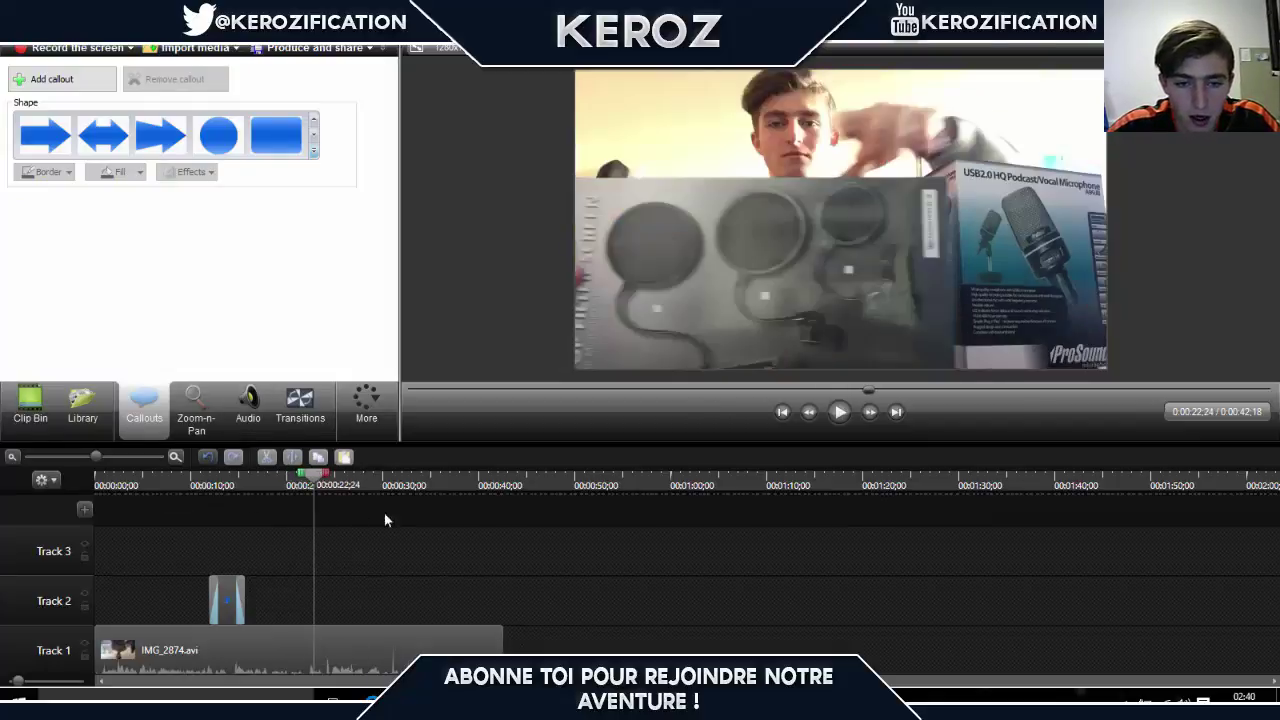
pyautogui.click(417, 640)
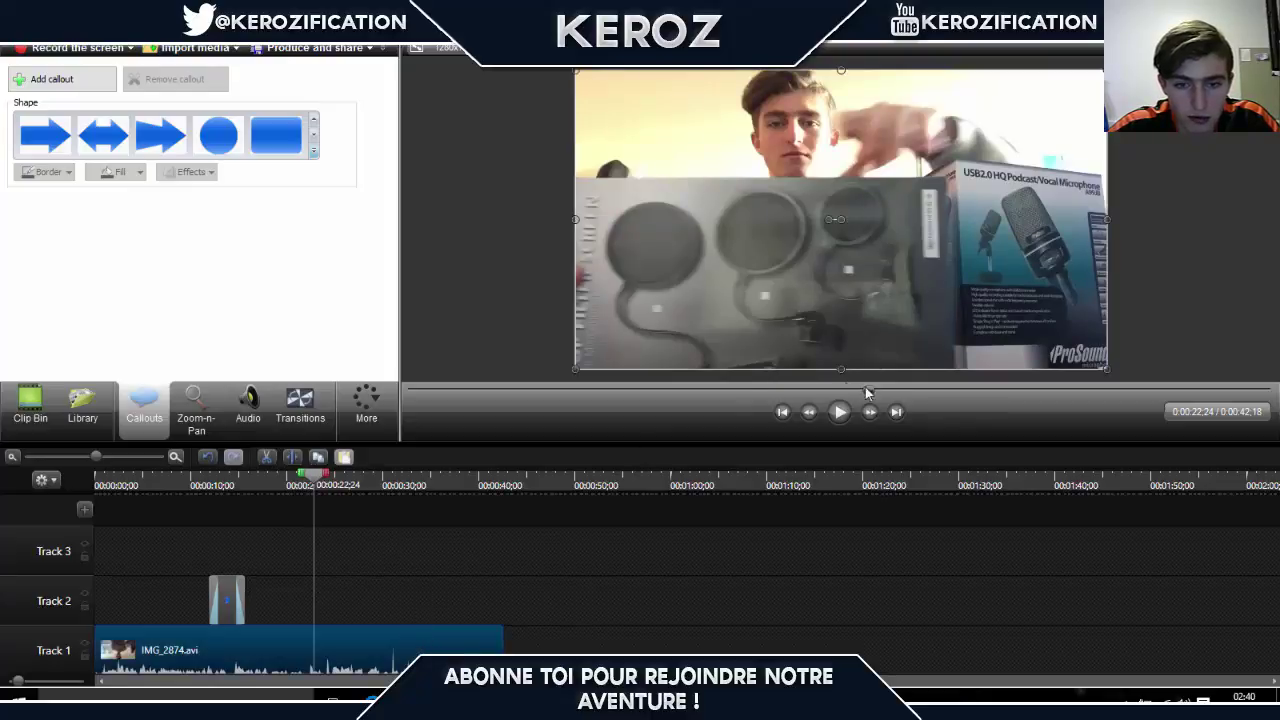
pyautogui.click(839, 412)
pyautogui.click(841, 419)
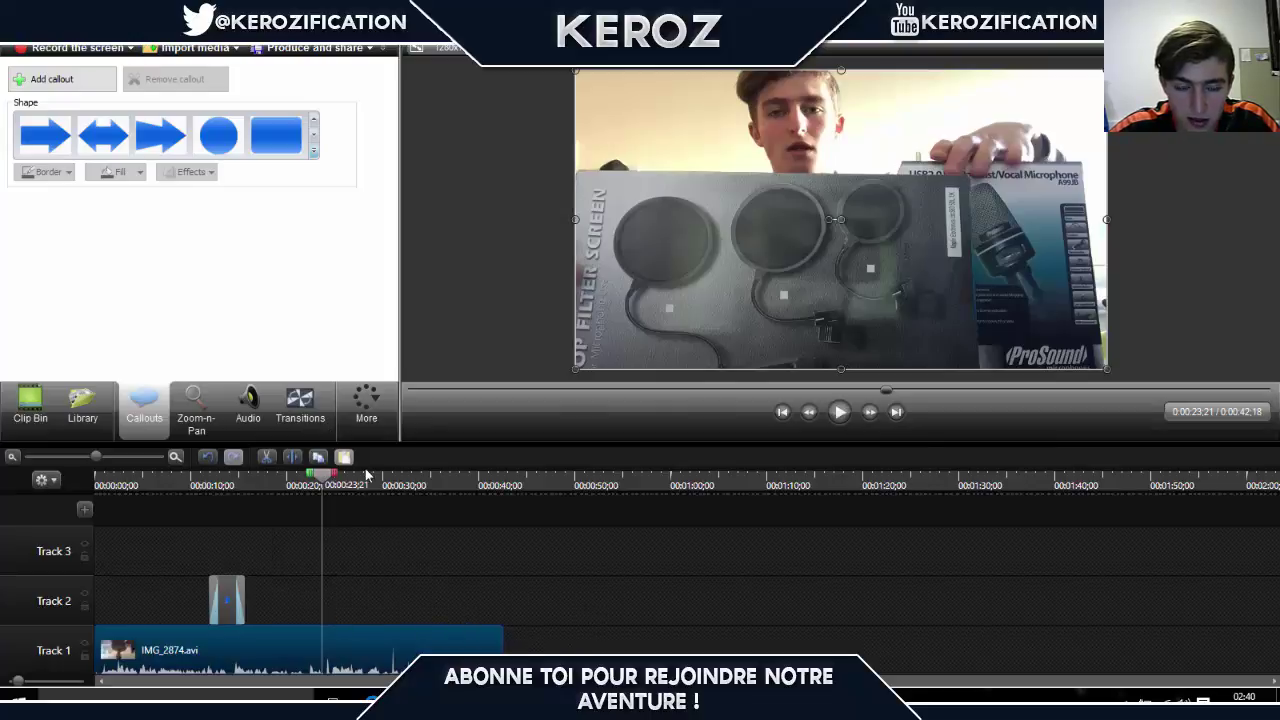
pyautogui.click(292, 460)
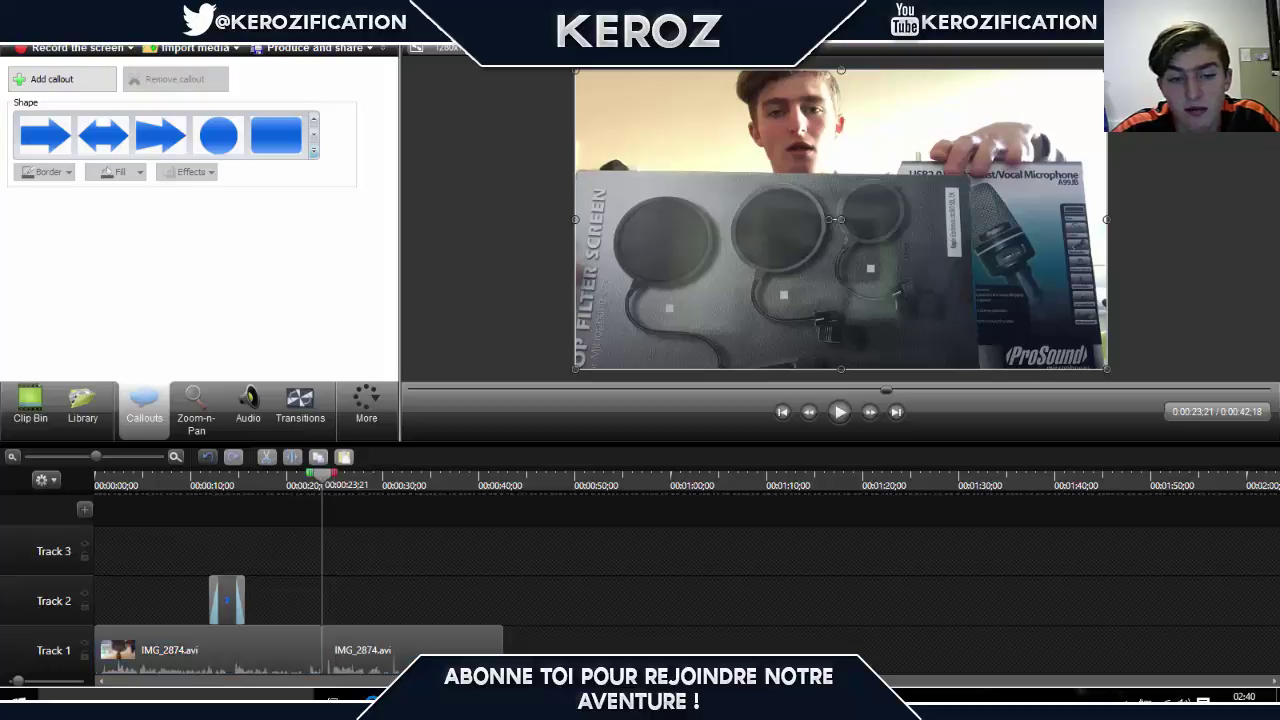
# Step: Cut the section from 0:00:23;21 to 0:00:25;27 out of IMG_2874 on Track 1 and close the gap
pyautogui.click(840, 417)
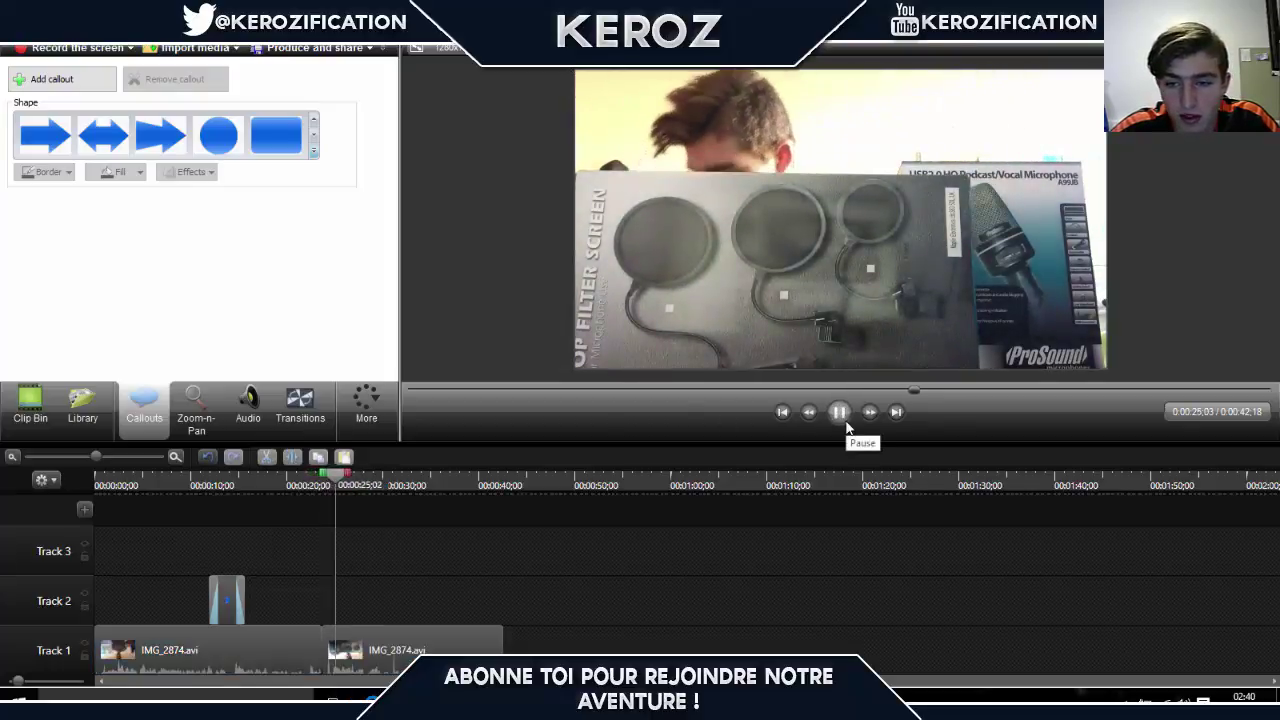
pyautogui.click(841, 414)
pyautogui.click(345, 505)
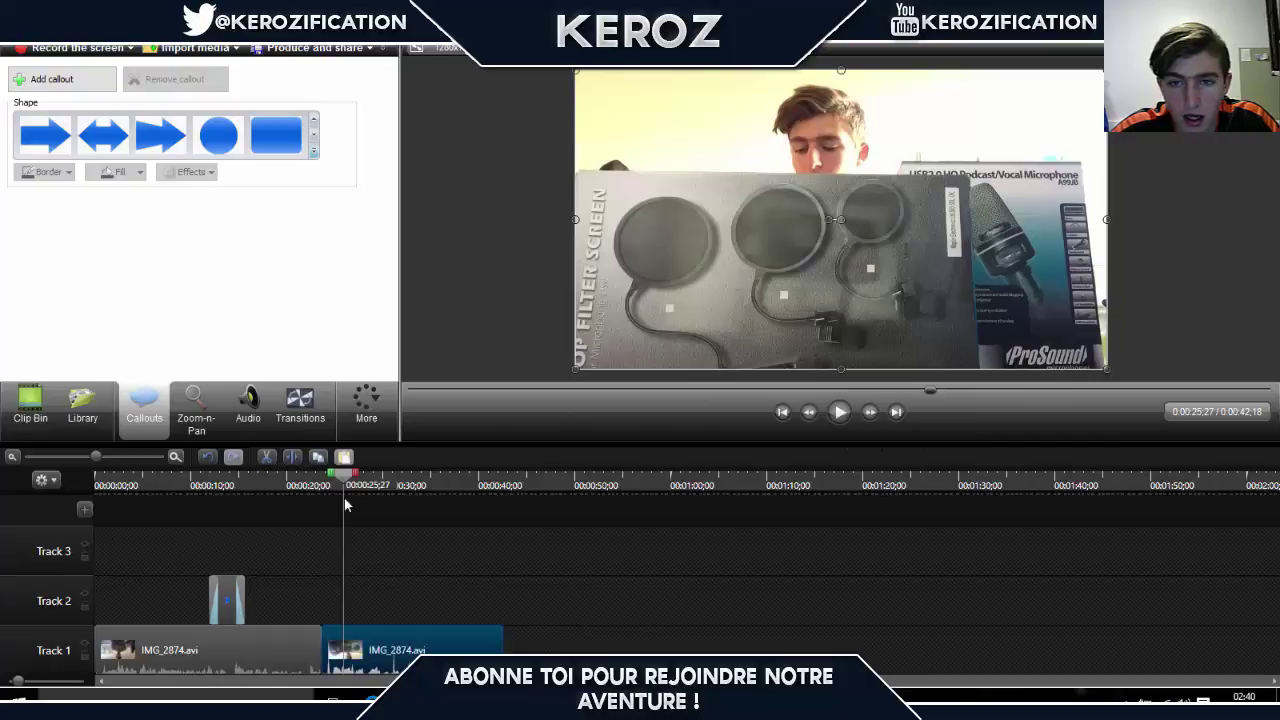
pyautogui.click(330, 560)
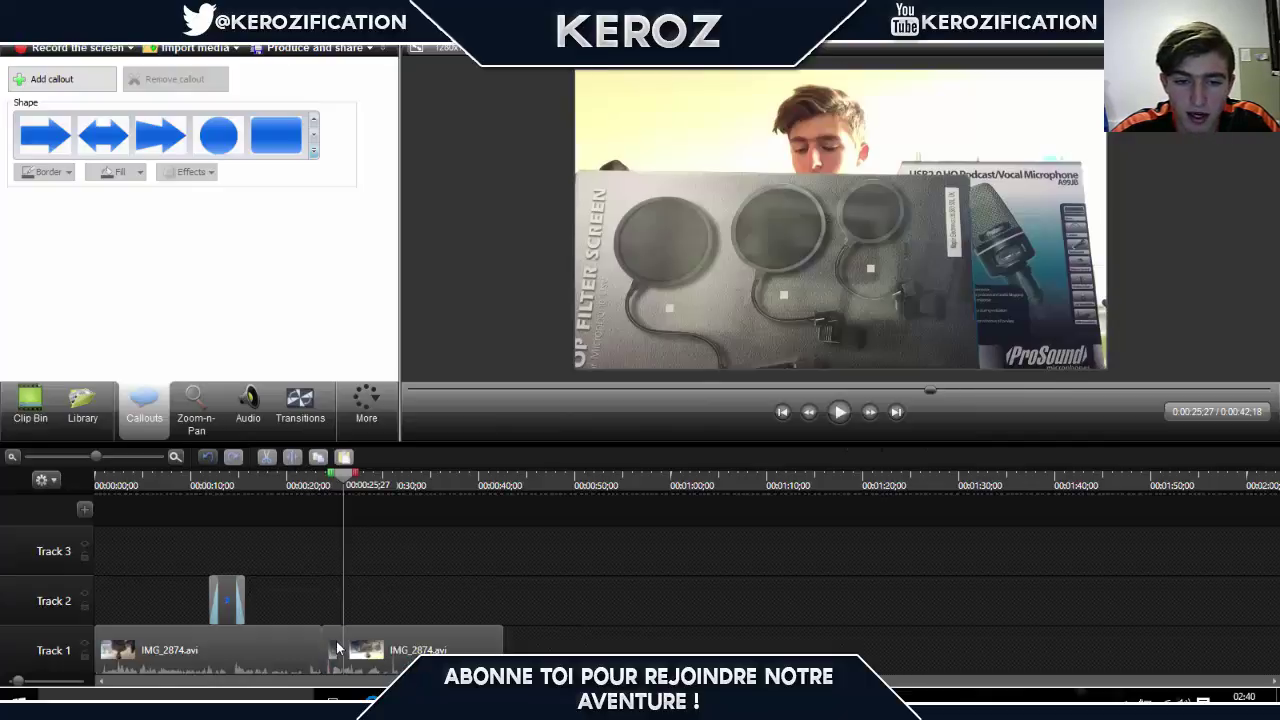
pyautogui.moveTo(336, 641); pyautogui.dragTo(358, 645)
# Step: Play back the join between the two remaining IMG_2874 pieces from 0:00:23;02
pyautogui.click(322, 486)
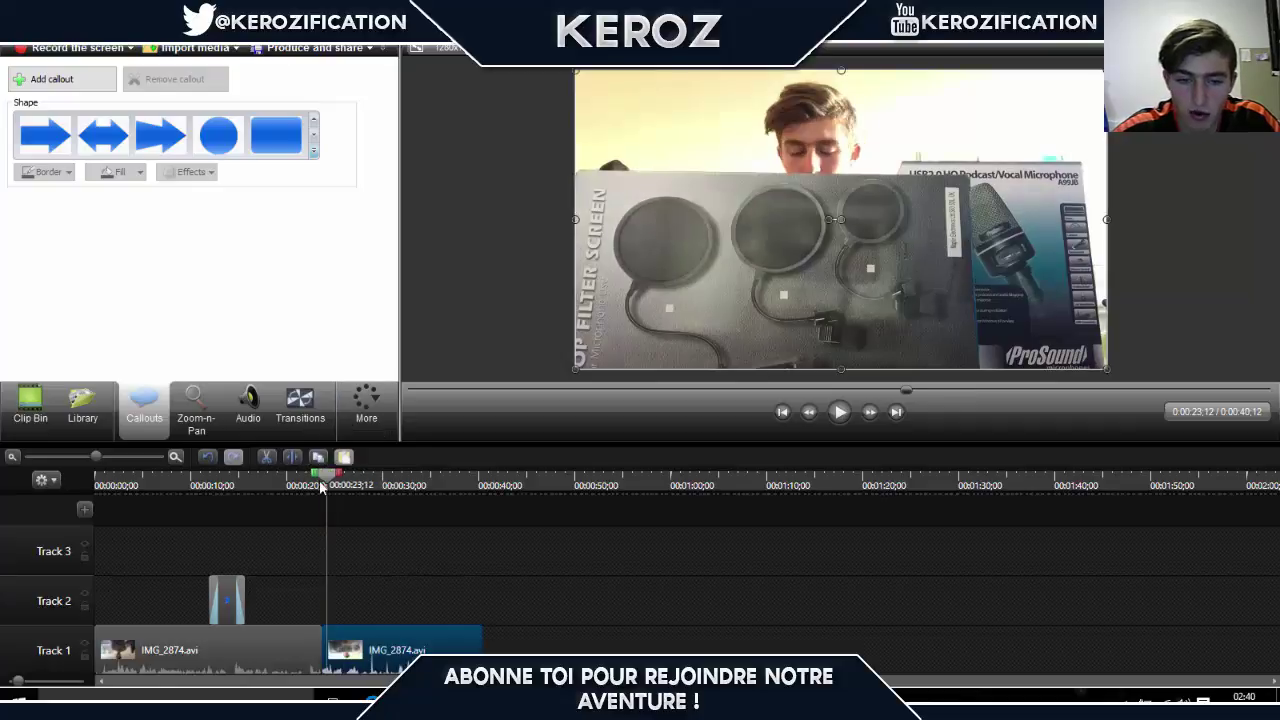
pyautogui.click(316, 485)
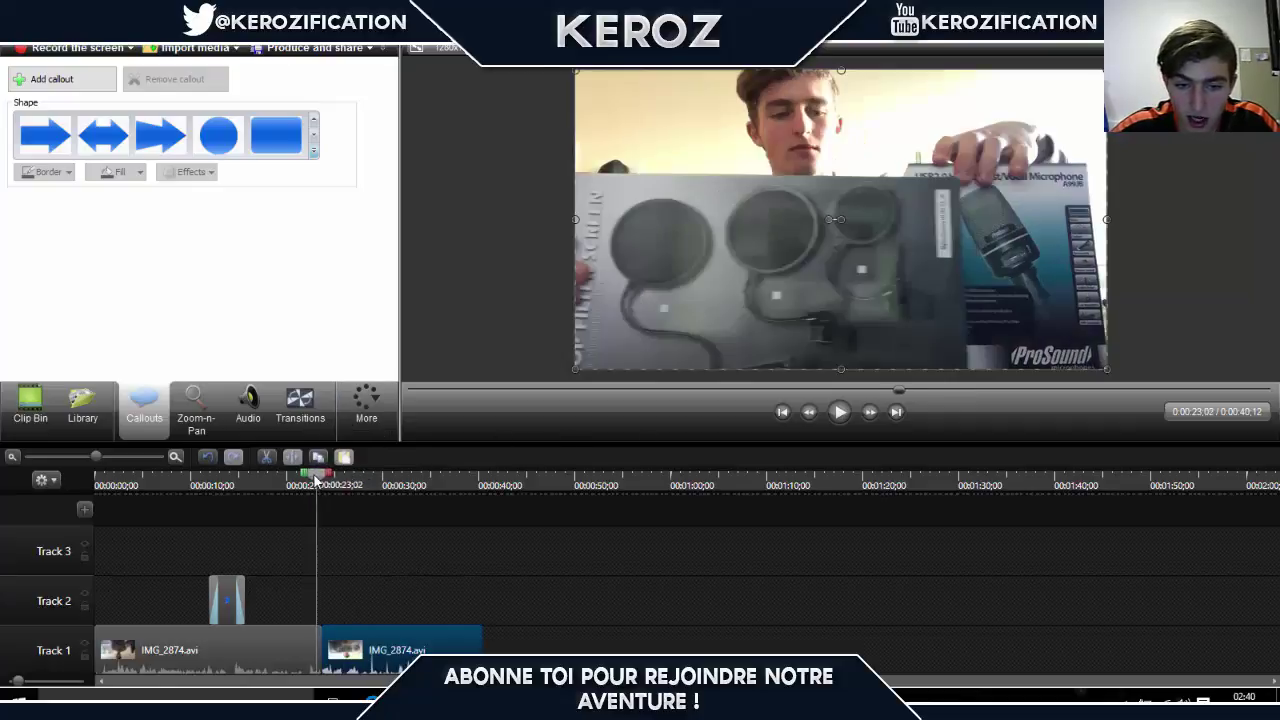
pyautogui.click(841, 413)
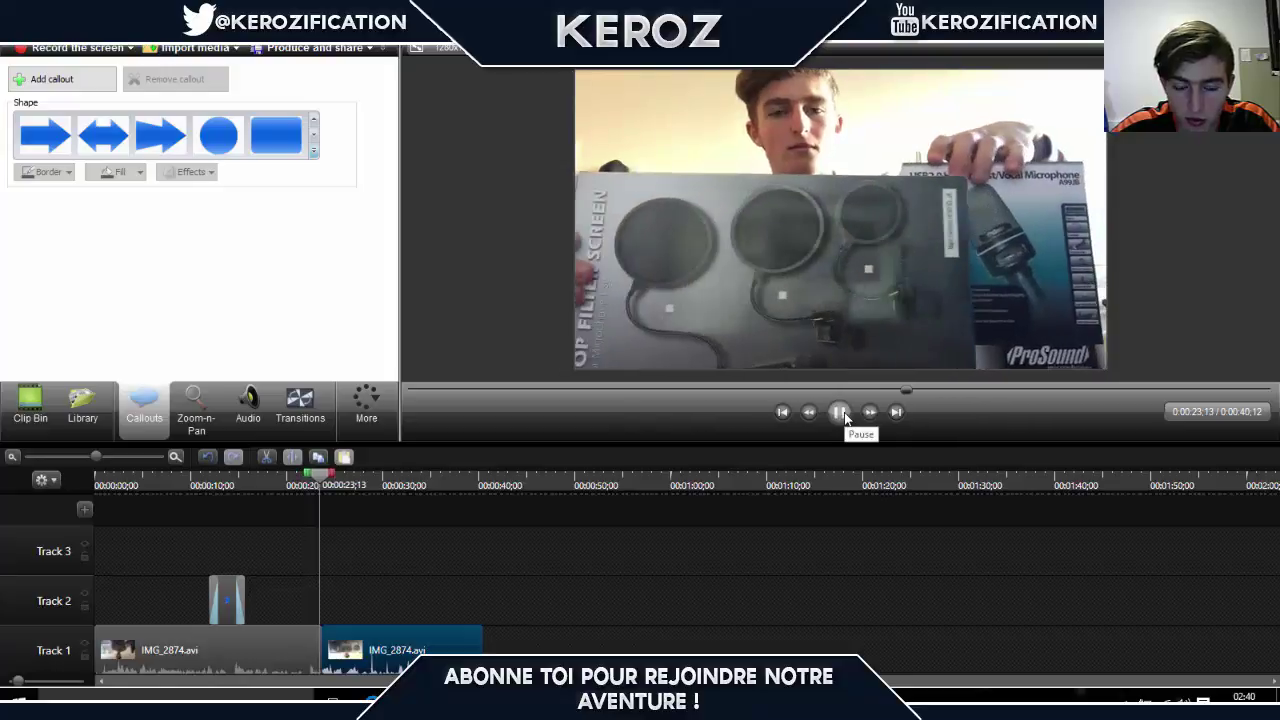
pyautogui.click(843, 414)
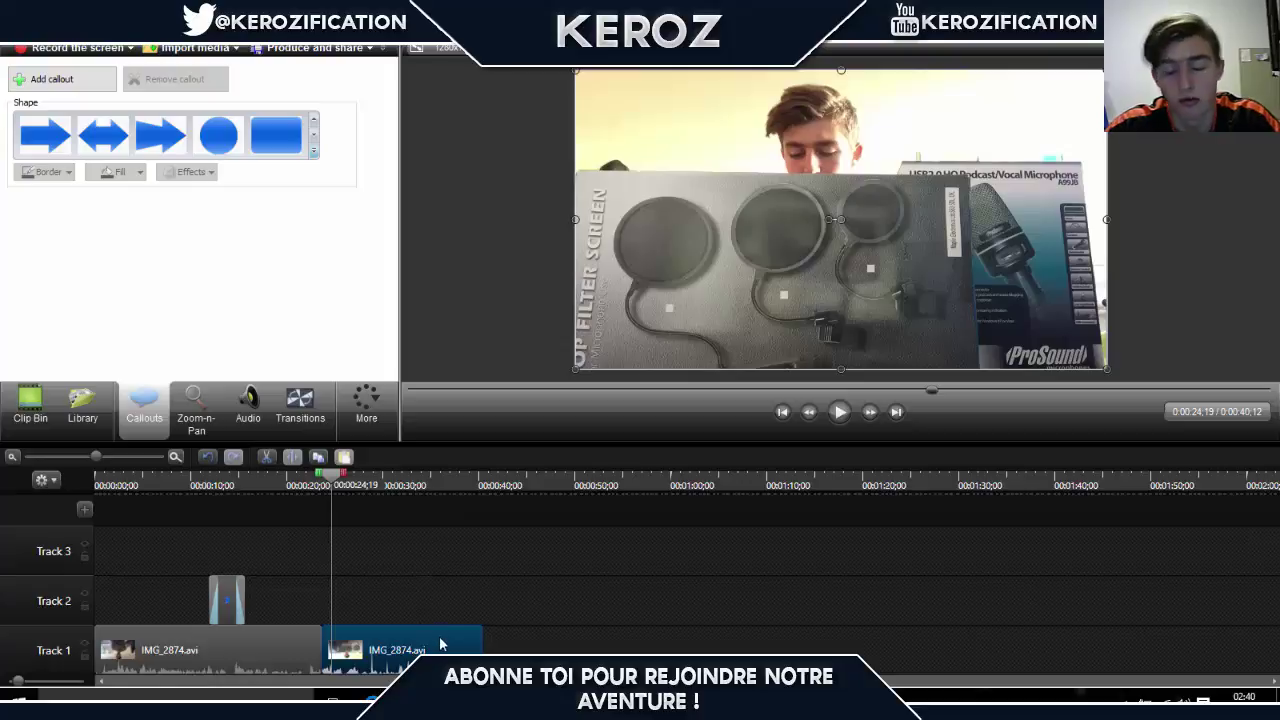
# Step: Undo the section removal and both splits of the IMG_2874 clip on Track 1
pyautogui.click(209, 459)
pyautogui.click(209, 459)
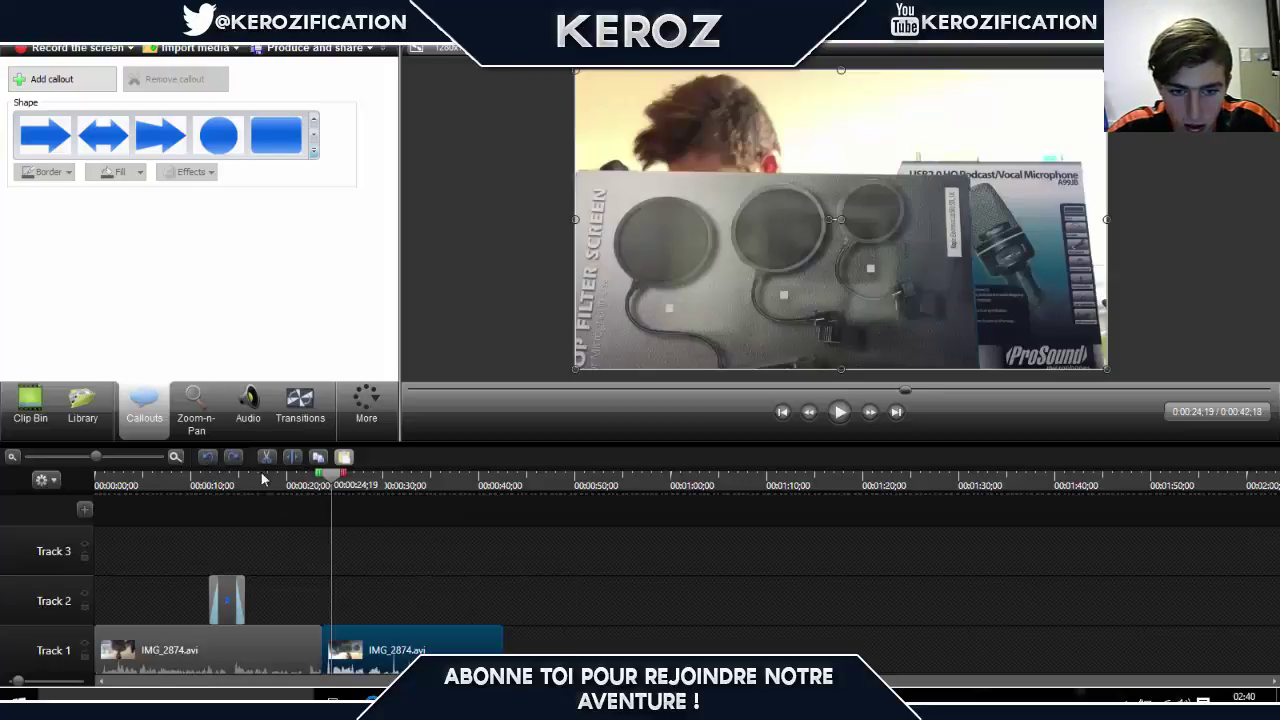
pyautogui.click(208, 458)
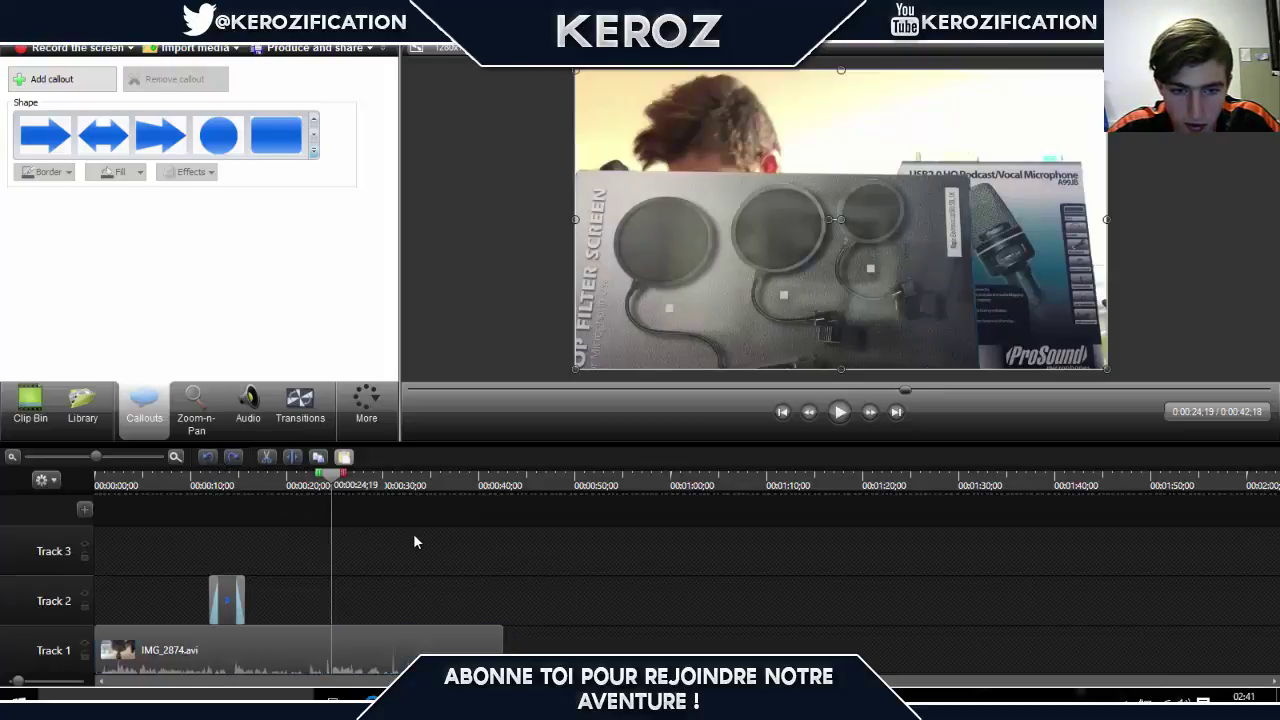
pyautogui.click(386, 631)
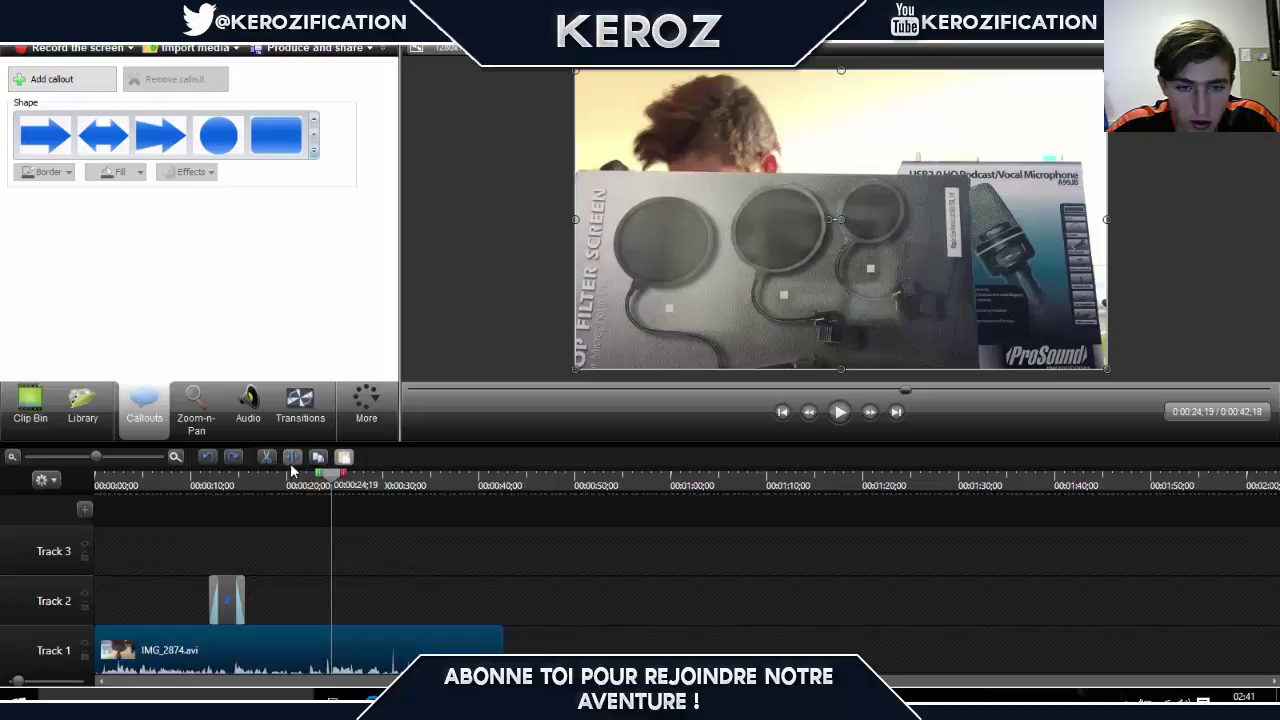
pyautogui.rightClick(458, 648)
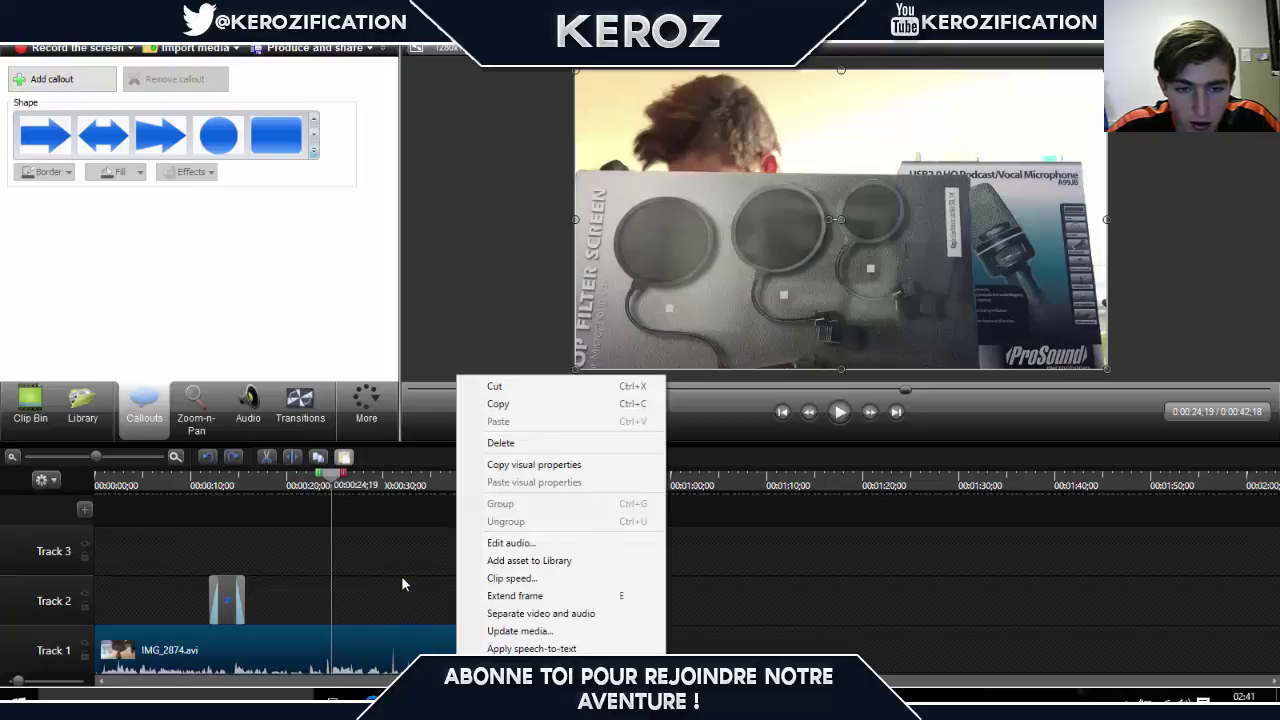
pyautogui.click(401, 575)
pyautogui.click(290, 645)
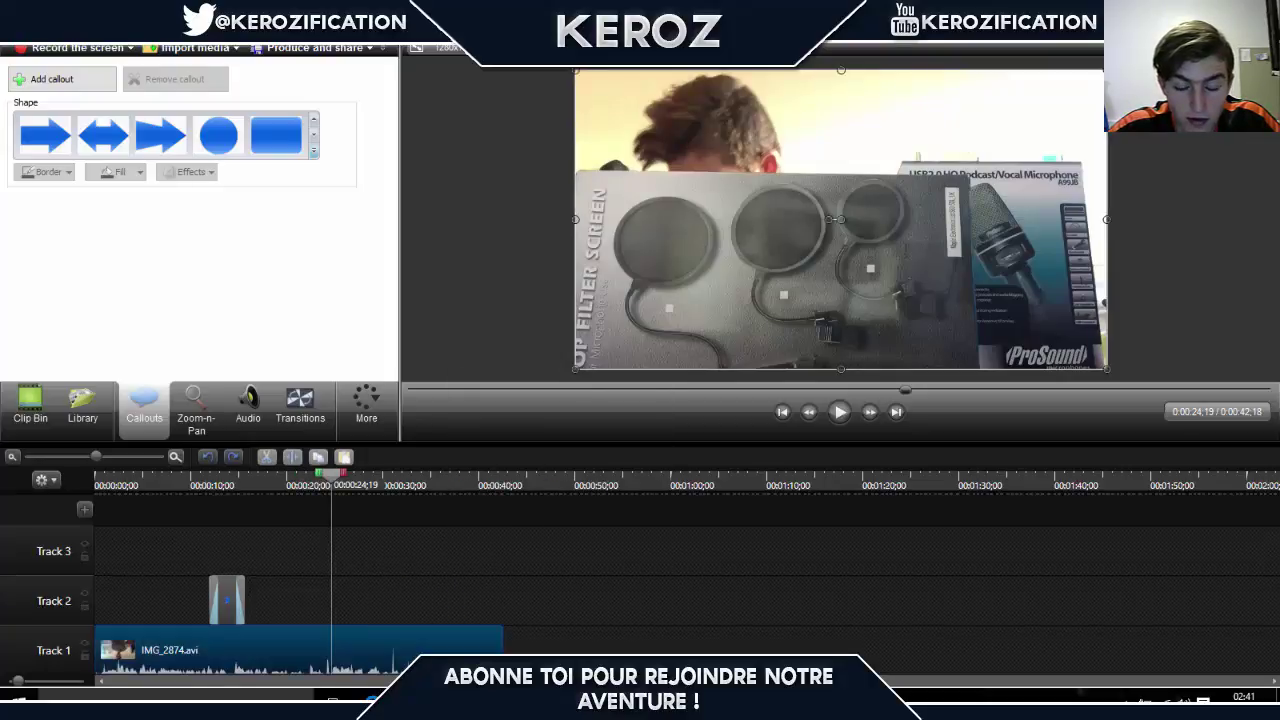
pyautogui.click(424, 524)
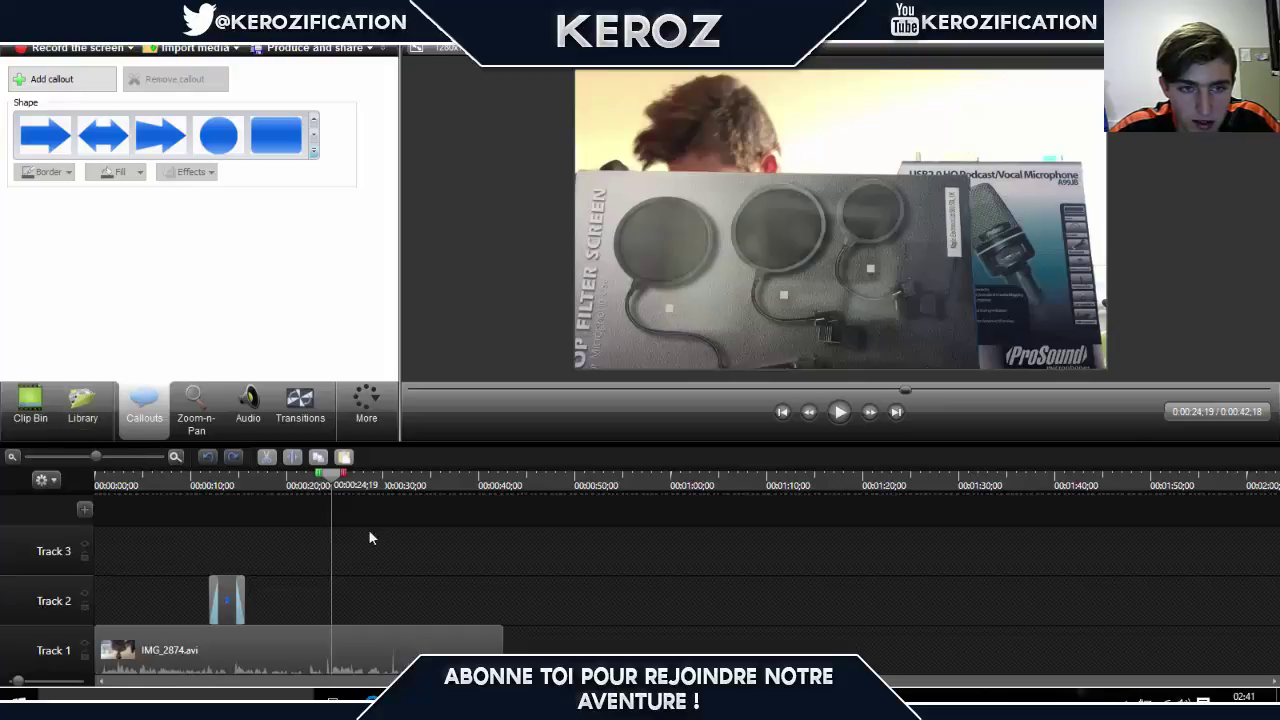
pyautogui.click(175, 457)
pyautogui.click(12, 457)
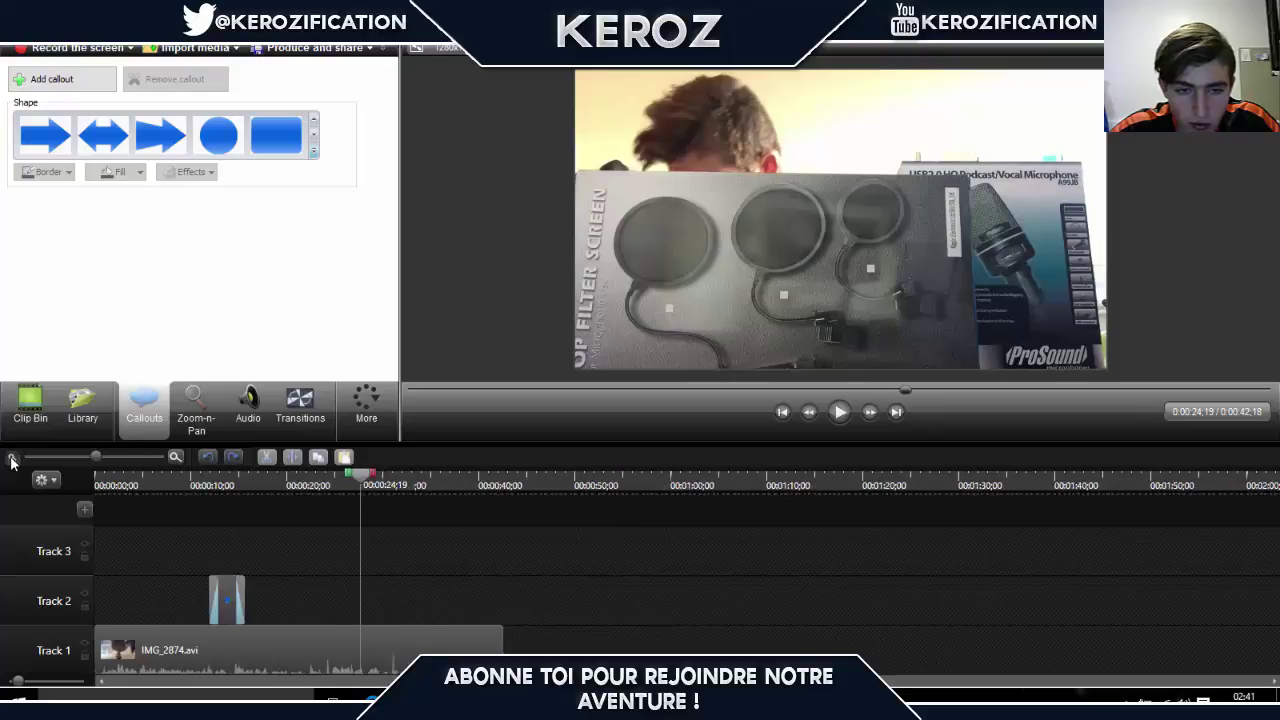
pyautogui.click(174, 457)
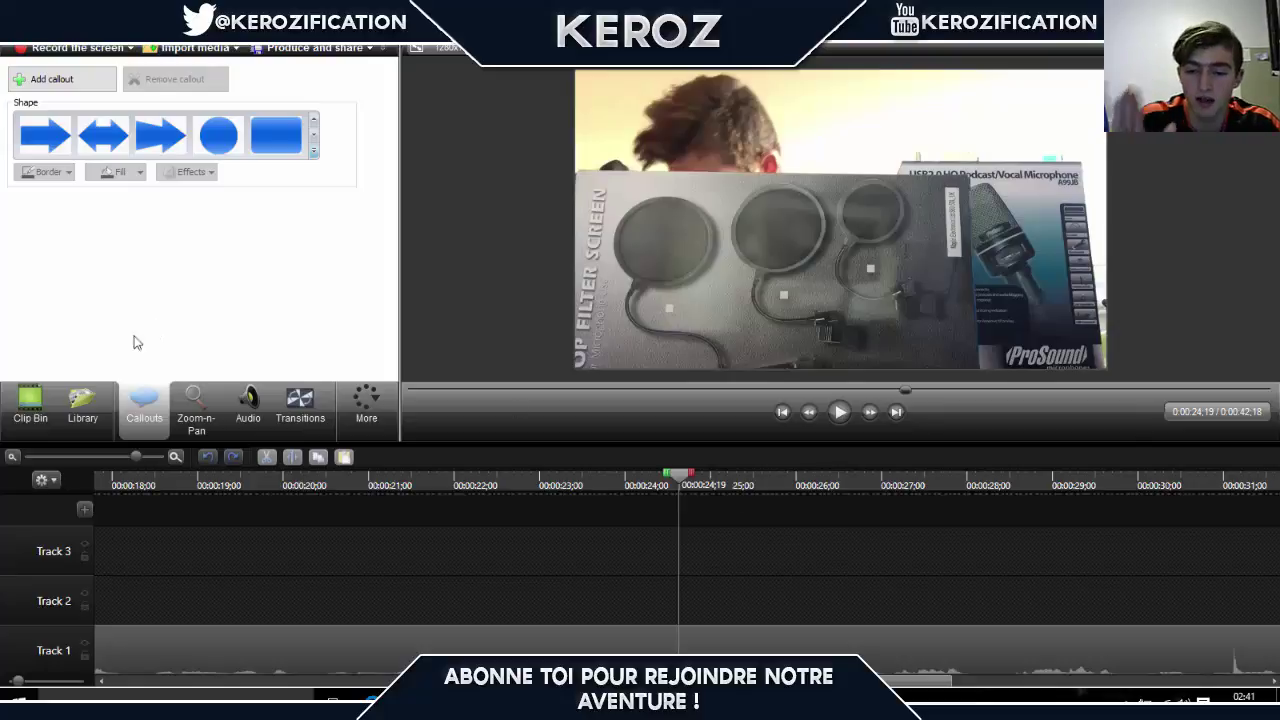
pyautogui.click(12, 457)
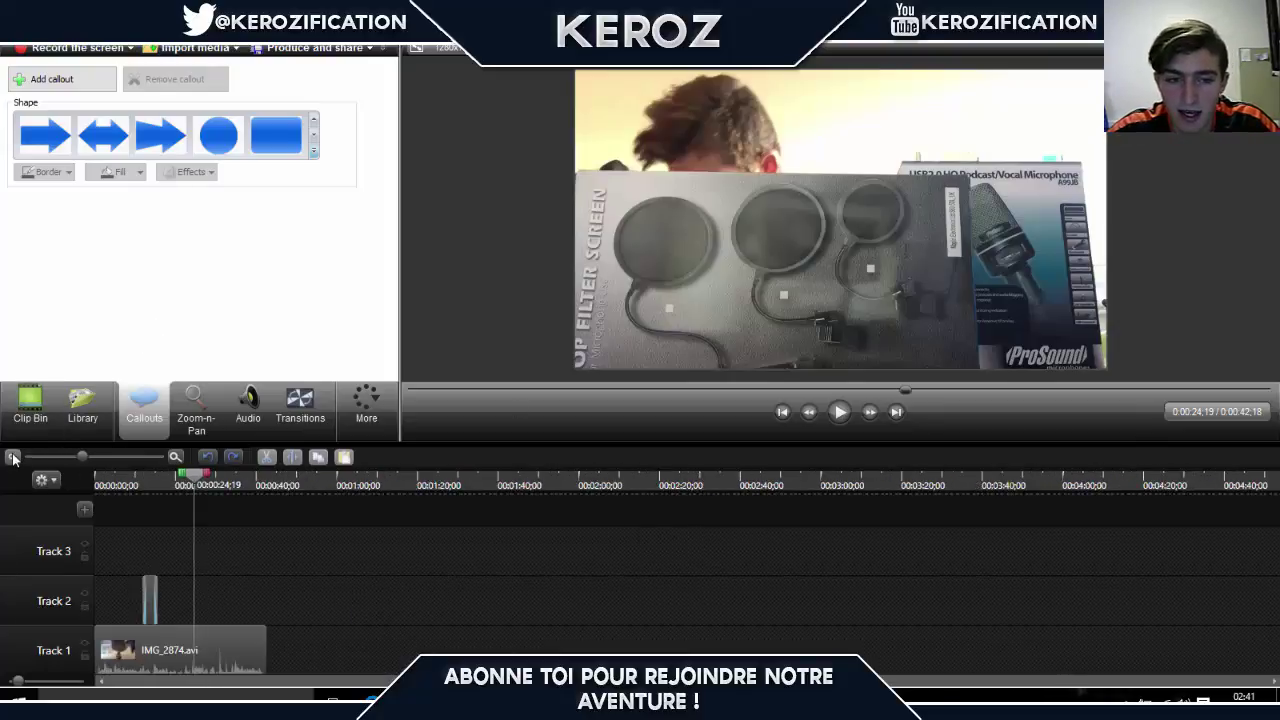
pyautogui.click(172, 457)
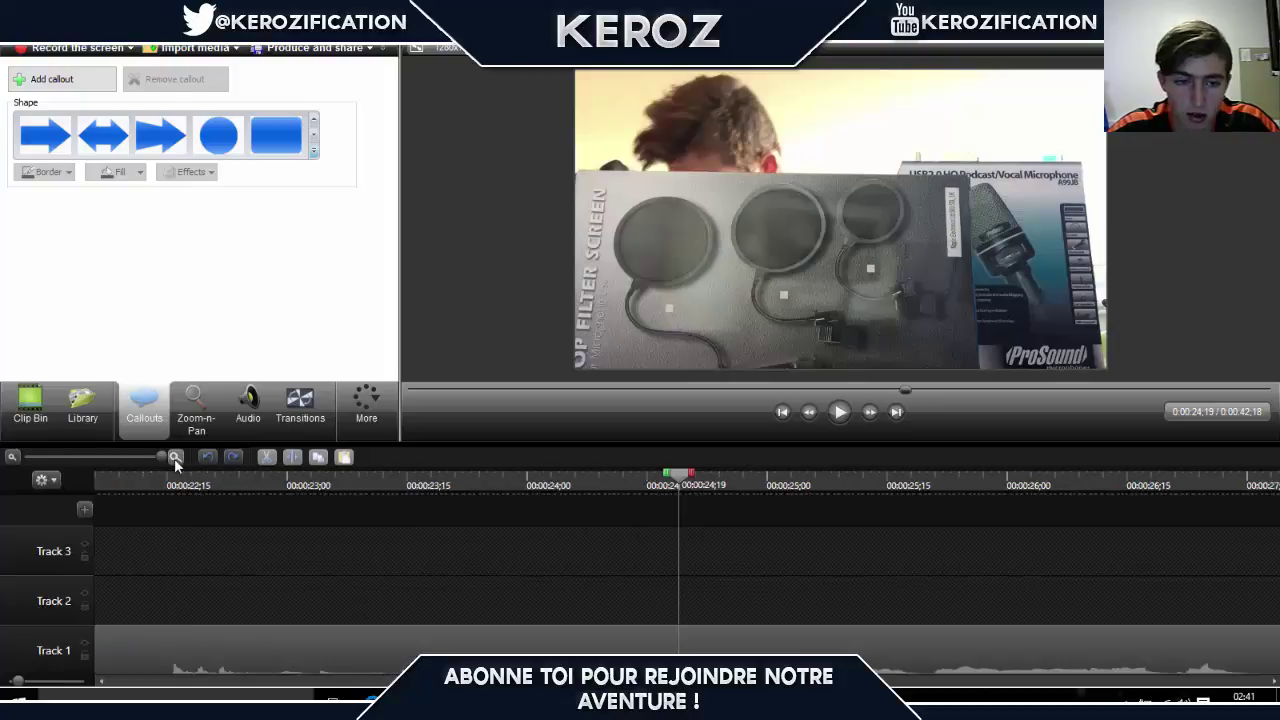
pyautogui.click(88, 458)
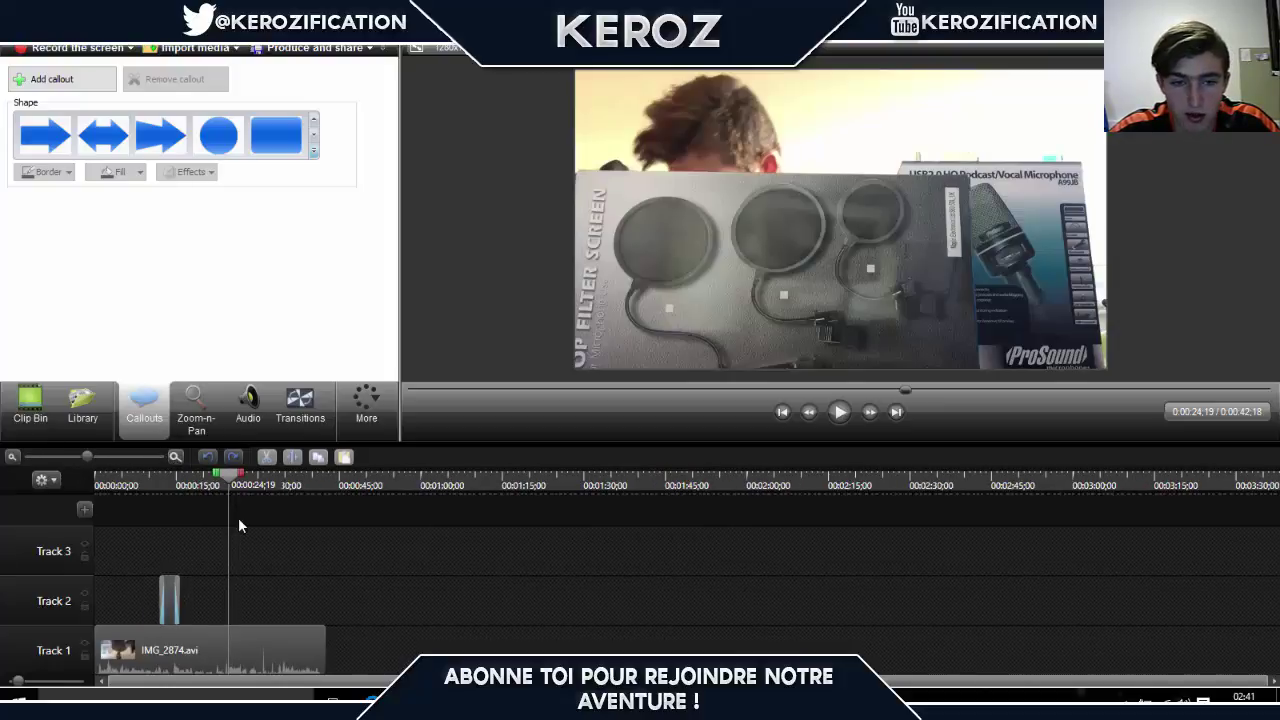
# Step: Import IMG_2875.avi into the Clip Bin and place it on Track 1 after the IMG_2874 clip
pyautogui.click(56, 406)
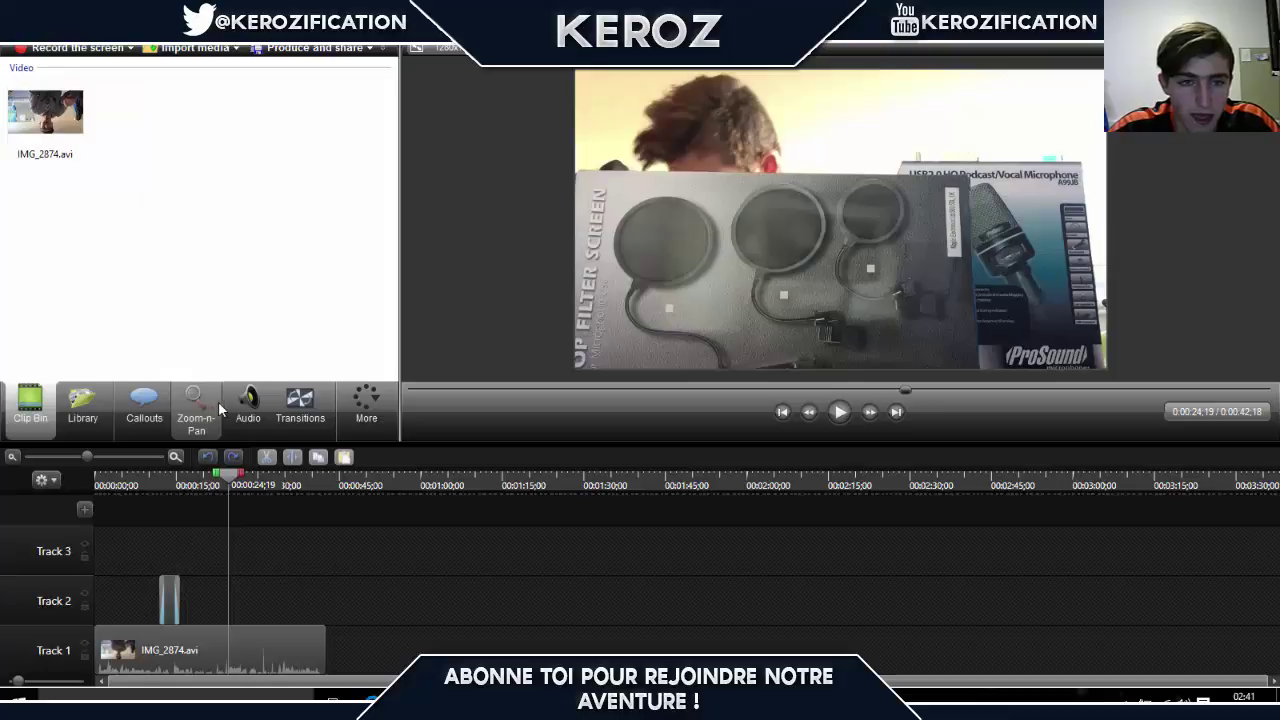
pyautogui.click(229, 407)
pyautogui.click(284, 414)
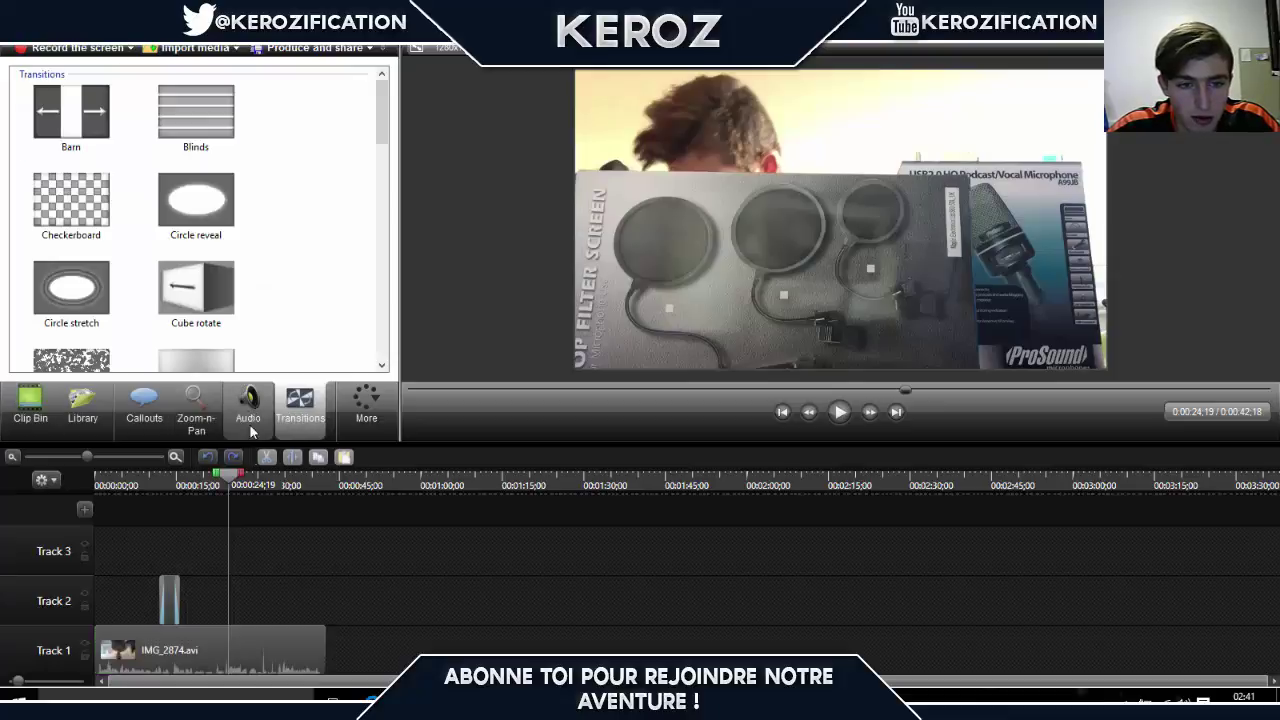
pyautogui.click(46, 400)
pyautogui.hotkey('alt', 'Tab')
pyautogui.moveTo(1019, 410); pyautogui.dragTo(283, 286)
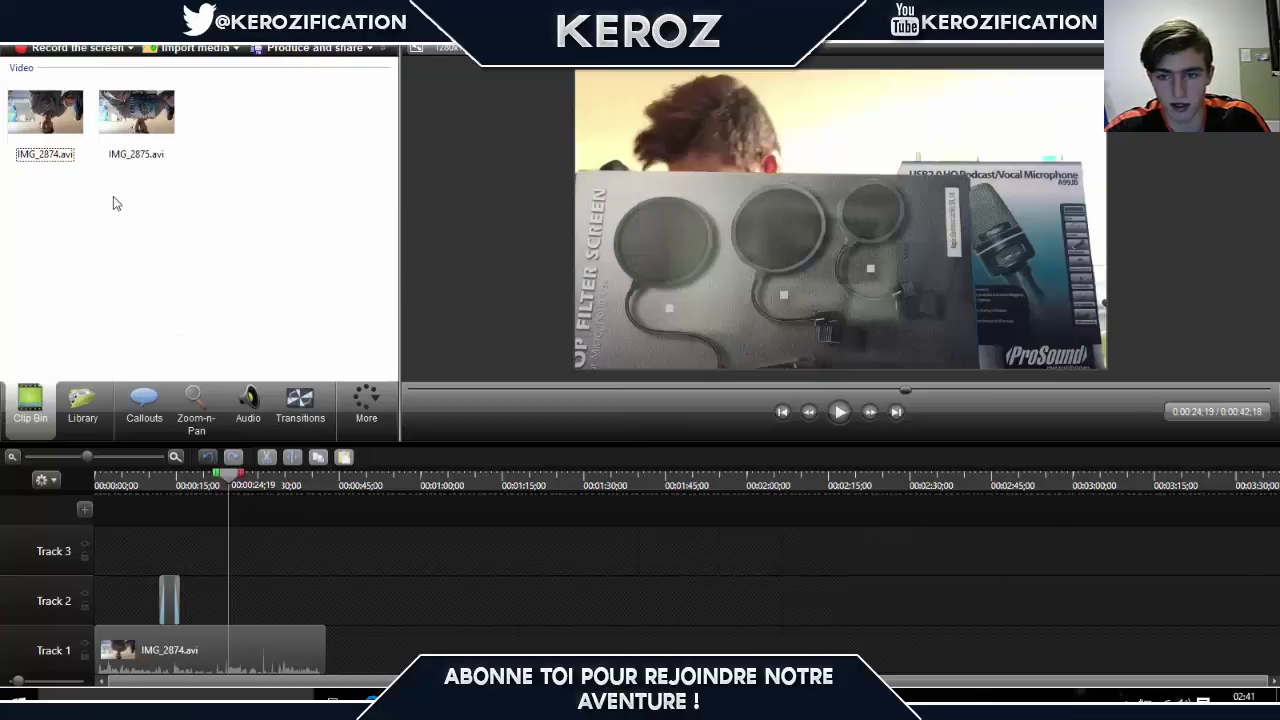
pyautogui.moveTo(132, 124); pyautogui.dragTo(370, 640)
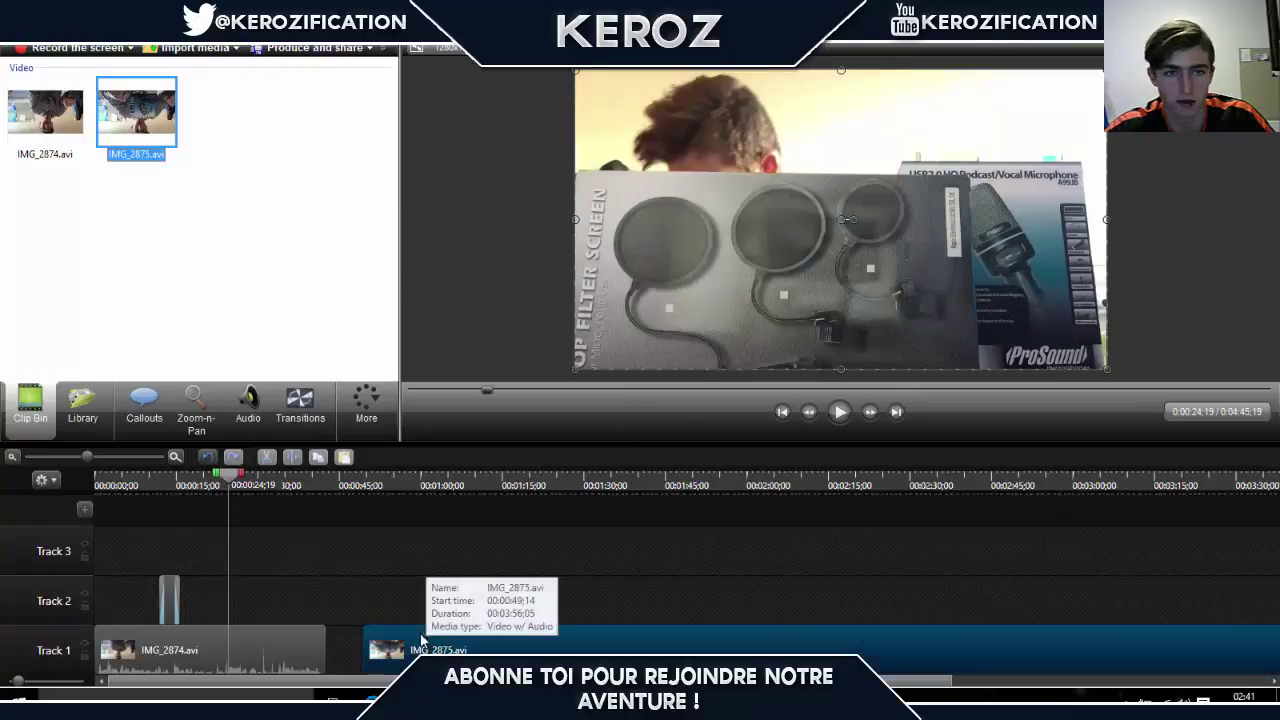
# Step: Rotate the IMG_2875 clip upright and move it on Track 1 flush against the end of IMG_2874
pyautogui.click(527, 484)
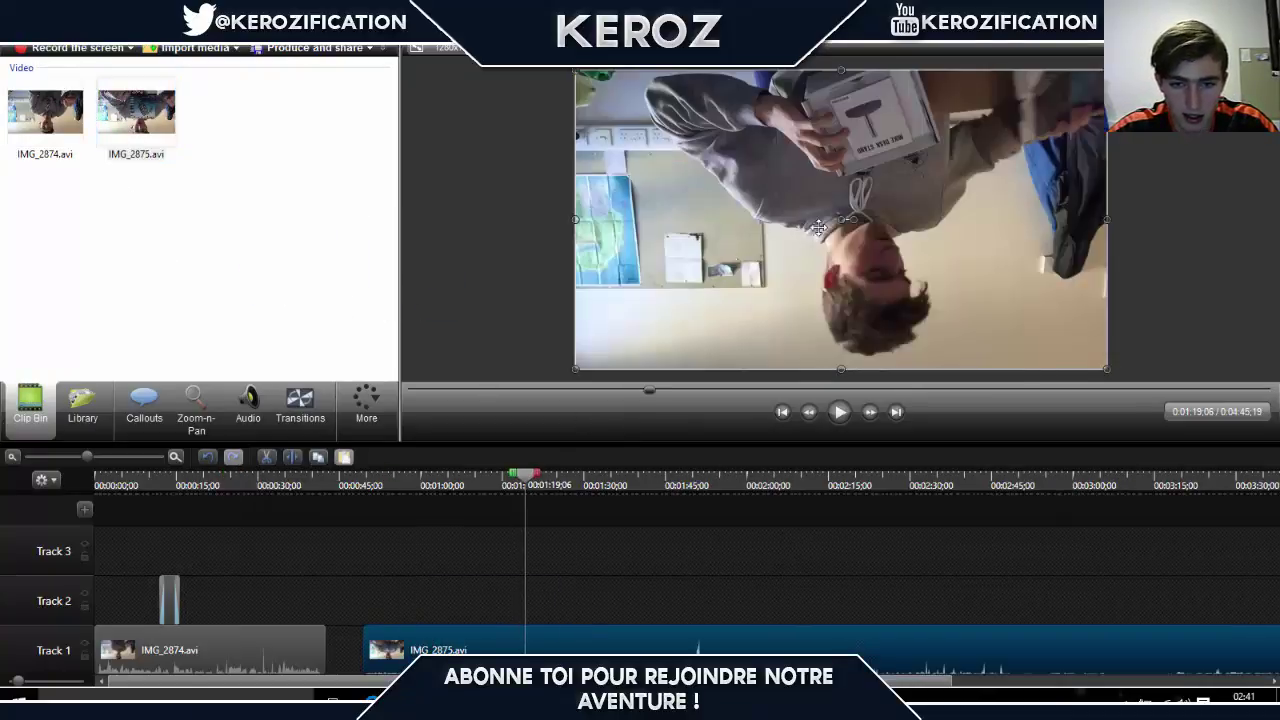
pyautogui.moveTo(853, 220); pyautogui.dragTo(455, 320)
pyautogui.moveTo(415, 645); pyautogui.dragTo(377, 625)
# Step: Add a Cube rotate transition between IMG_2874 and IMG_2875 and play it back
pyautogui.click(300, 405)
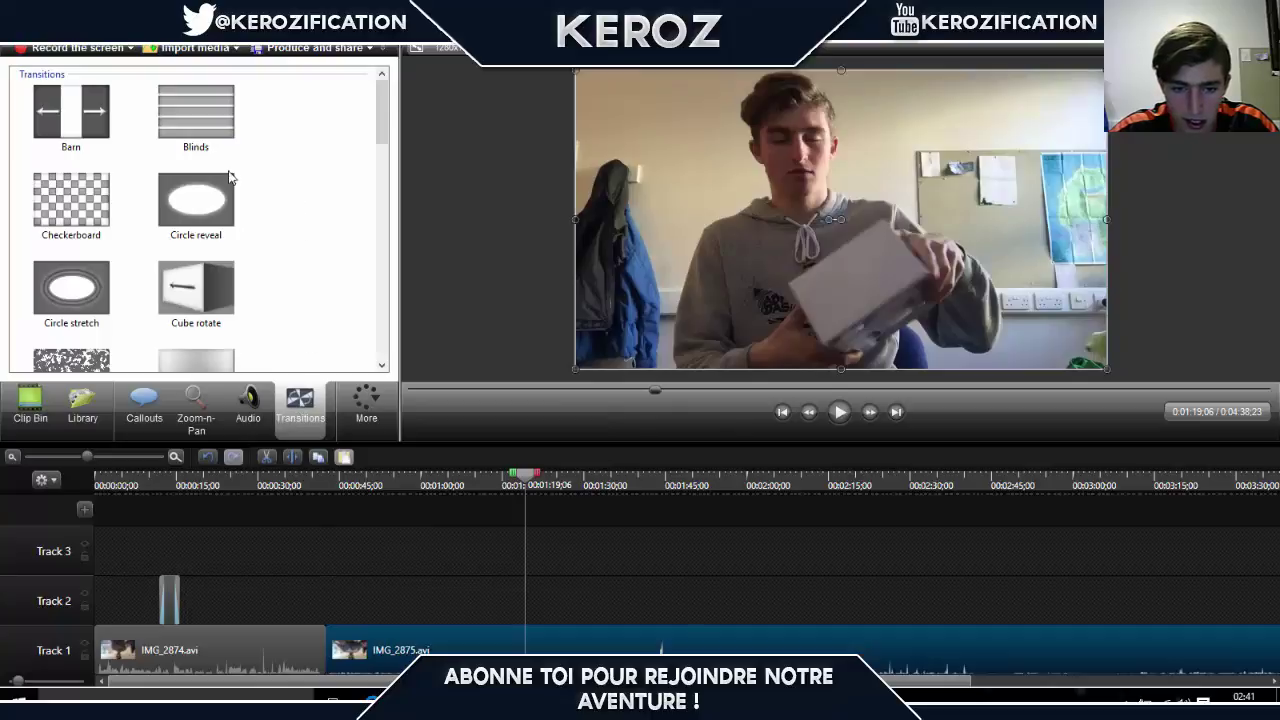
pyautogui.scroll(-2, 376, 118)
pyautogui.moveTo(197, 200); pyautogui.dragTo(334, 645)
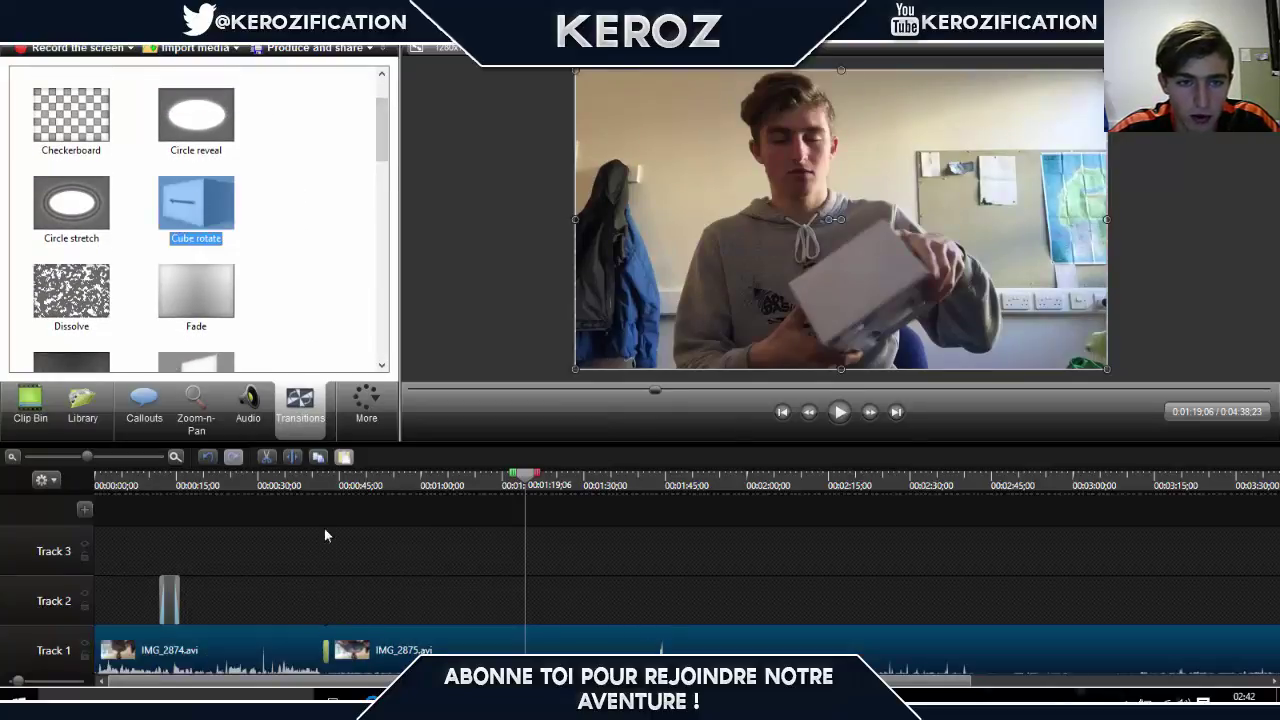
pyautogui.click(316, 485)
pyautogui.click(839, 411)
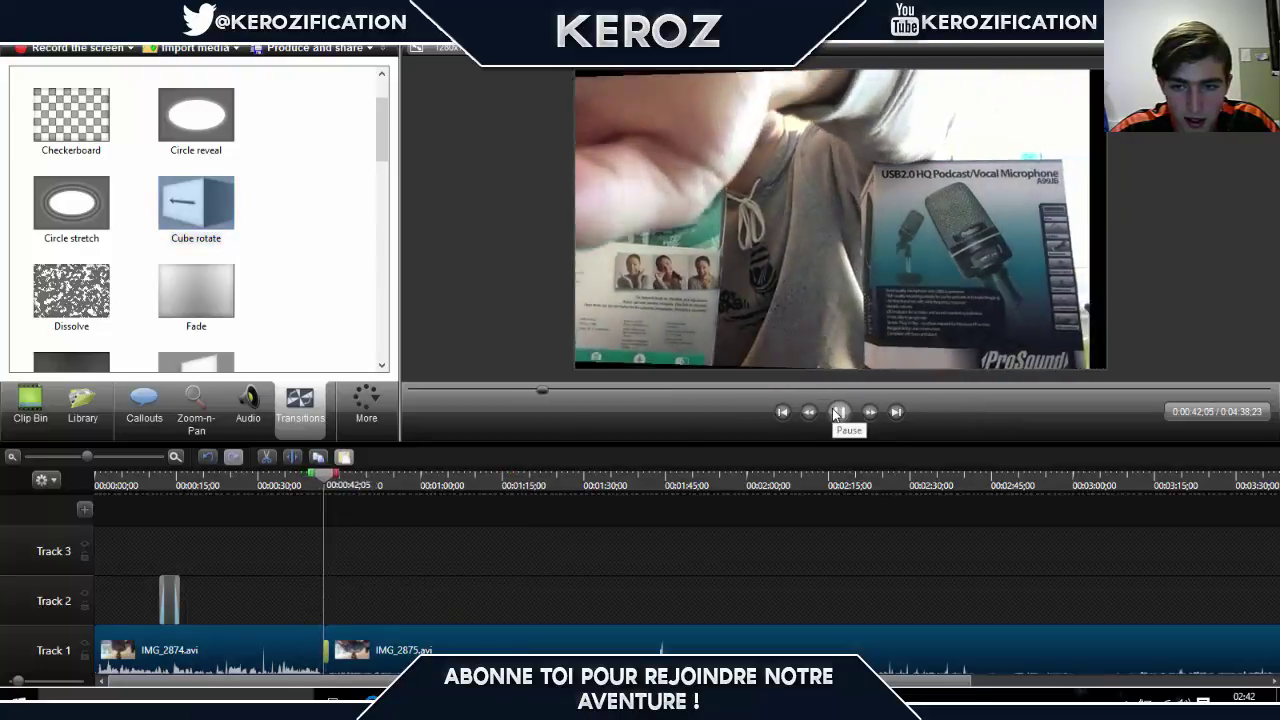
pyautogui.click(838, 412)
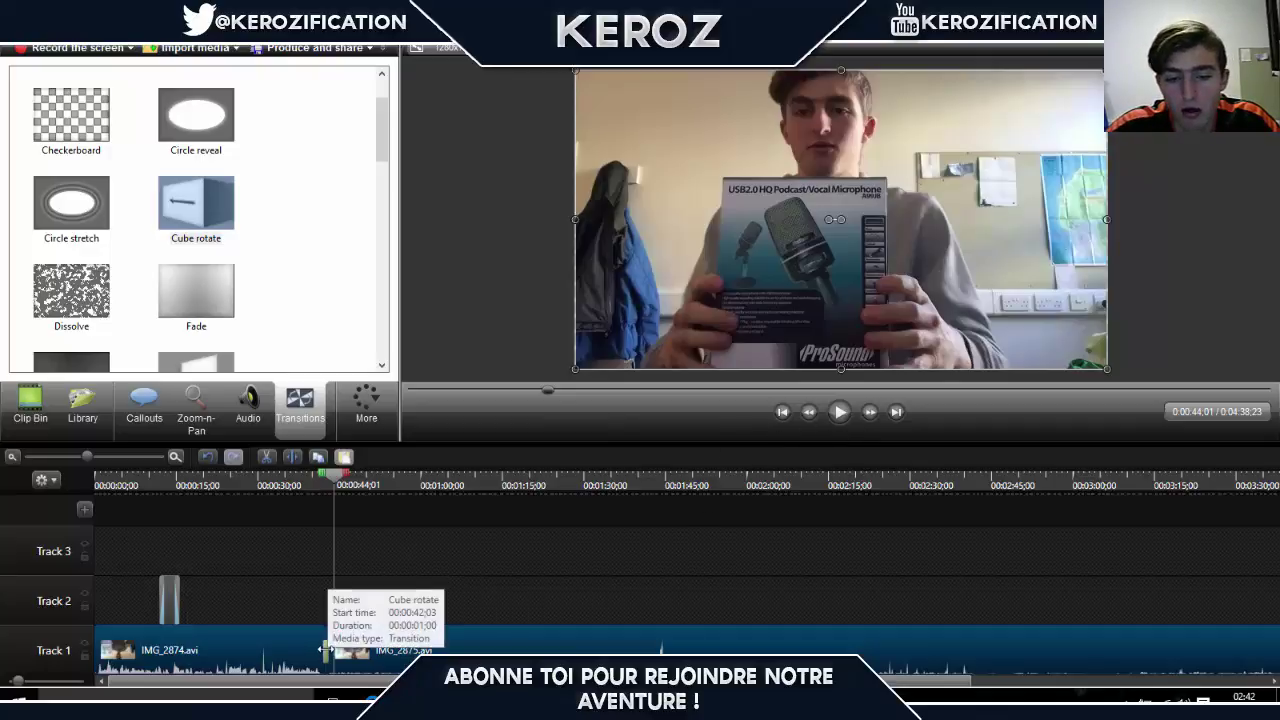
# Step: Preview a longer Cube rotate transition between the two clips and delete the transition
pyautogui.moveTo(323, 650); pyautogui.dragTo(365, 650)
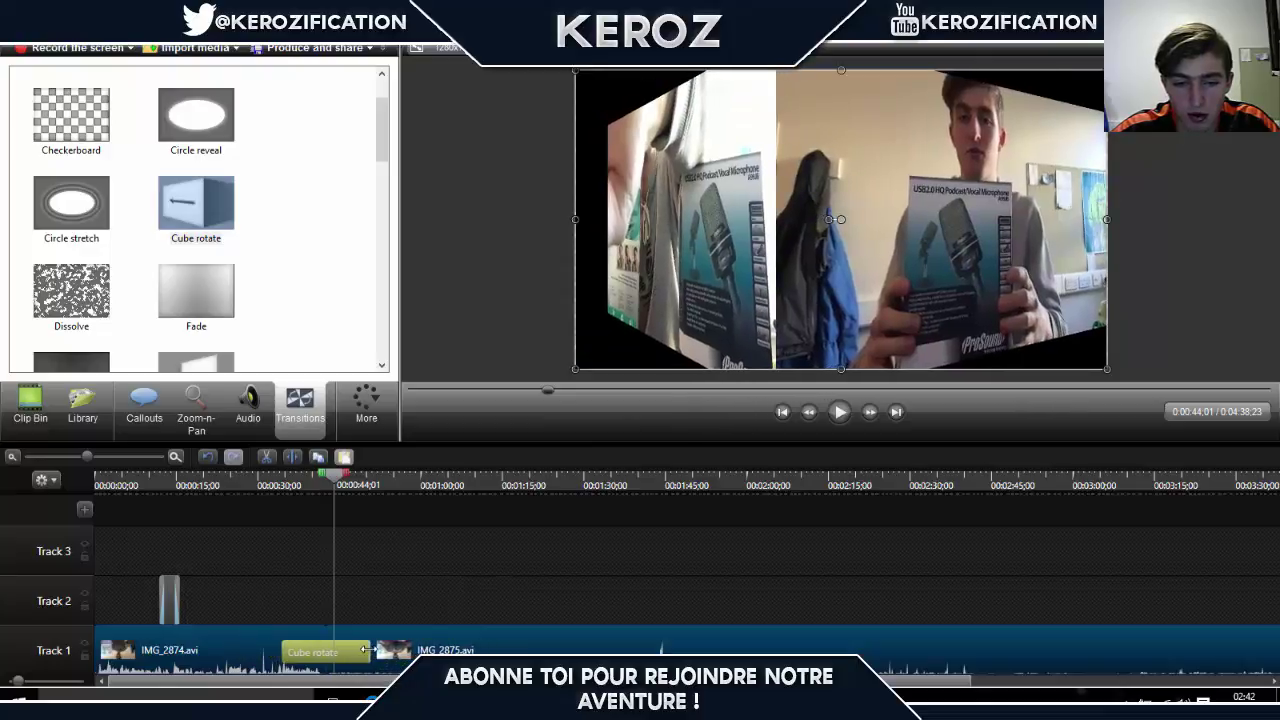
pyautogui.click(841, 418)
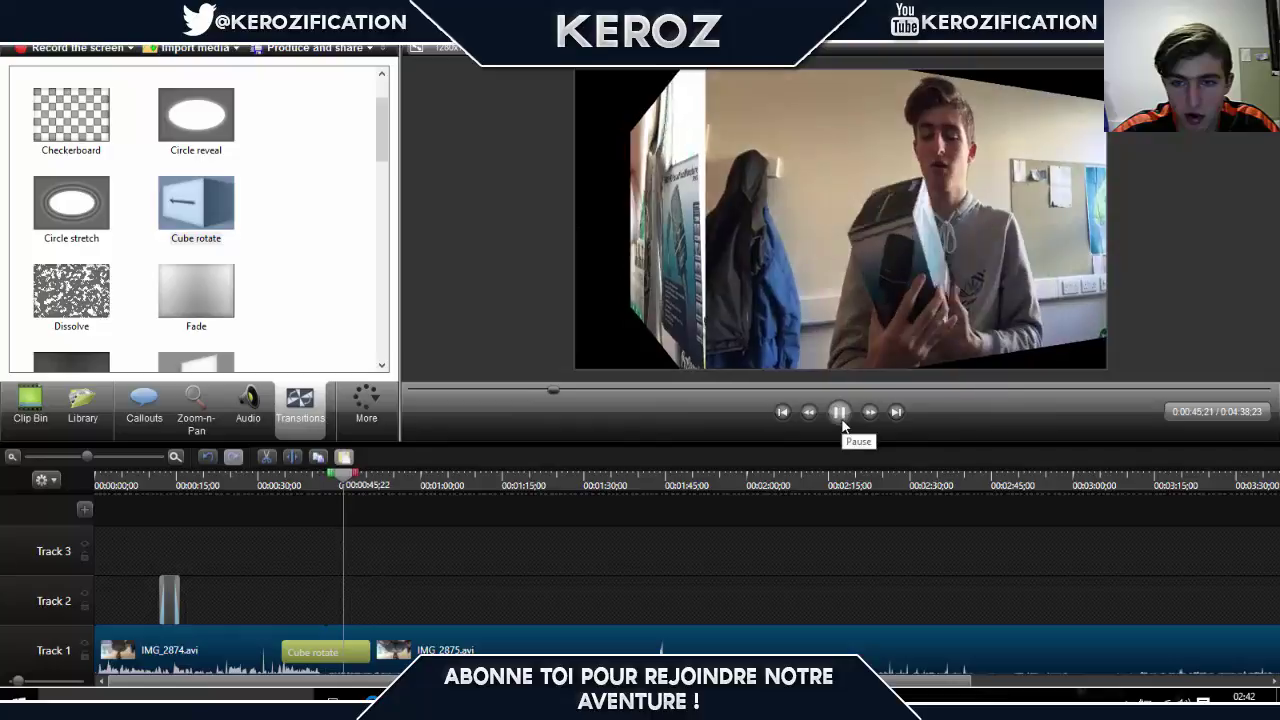
pyautogui.click(841, 418)
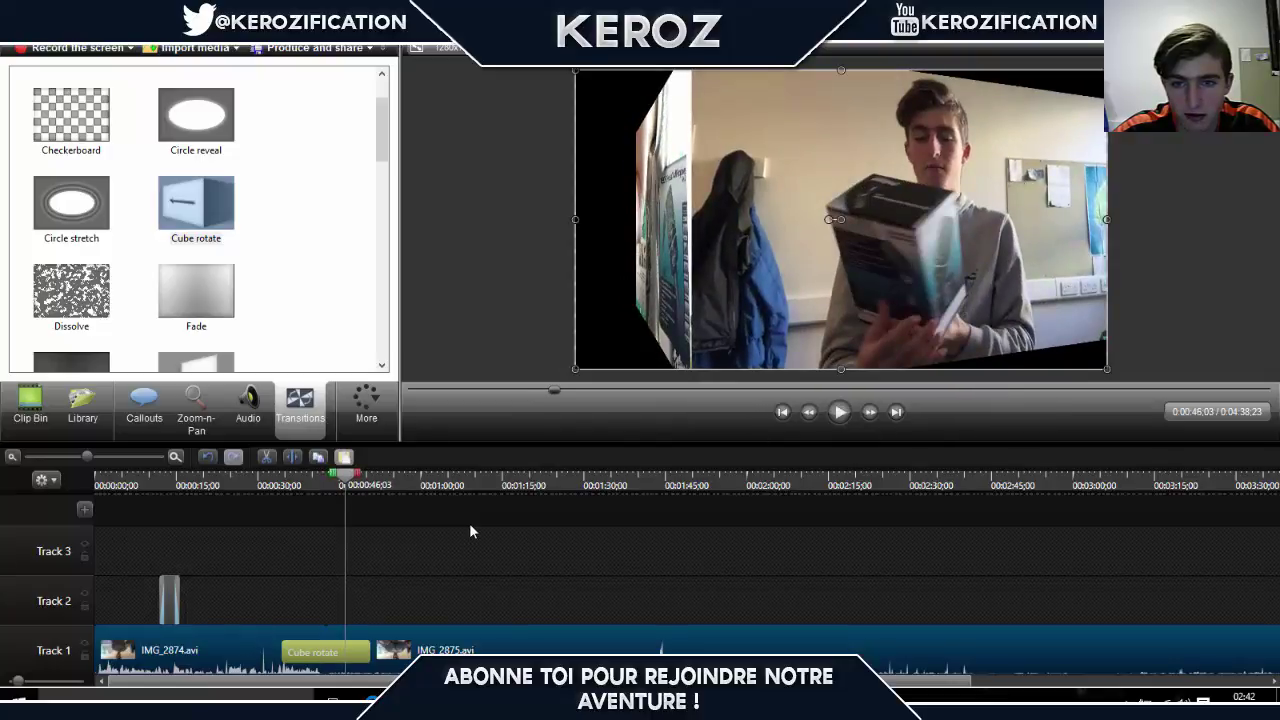
pyautogui.press('Delete')
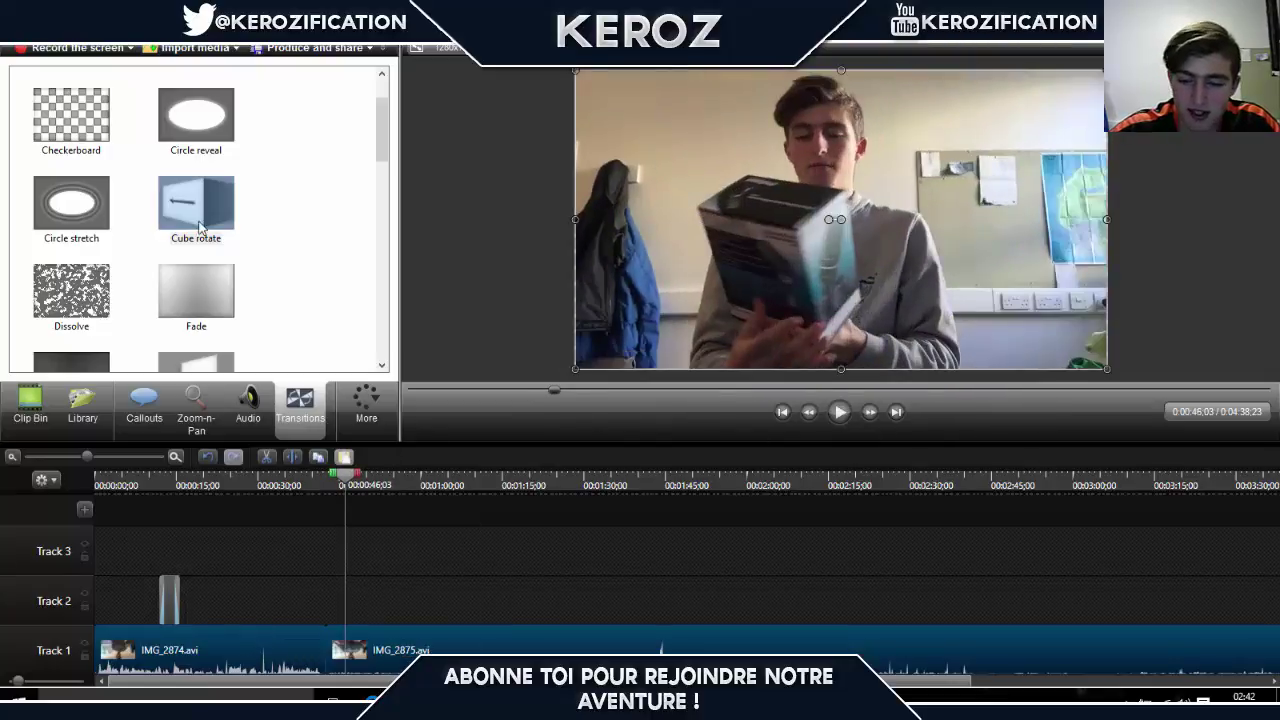
# Step: Add a Fade transition at the end of the IMG_2875 clip on Track 1
pyautogui.hscroll(3, 720, 630)
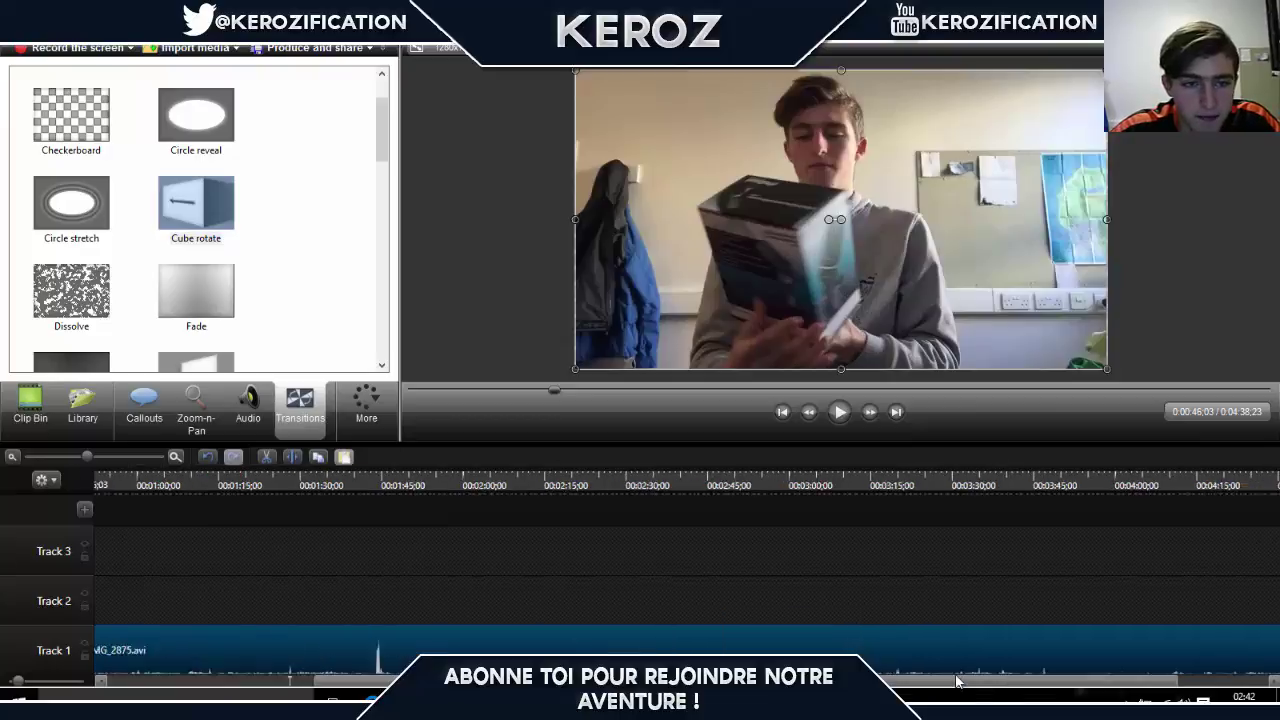
pyautogui.click(12, 456)
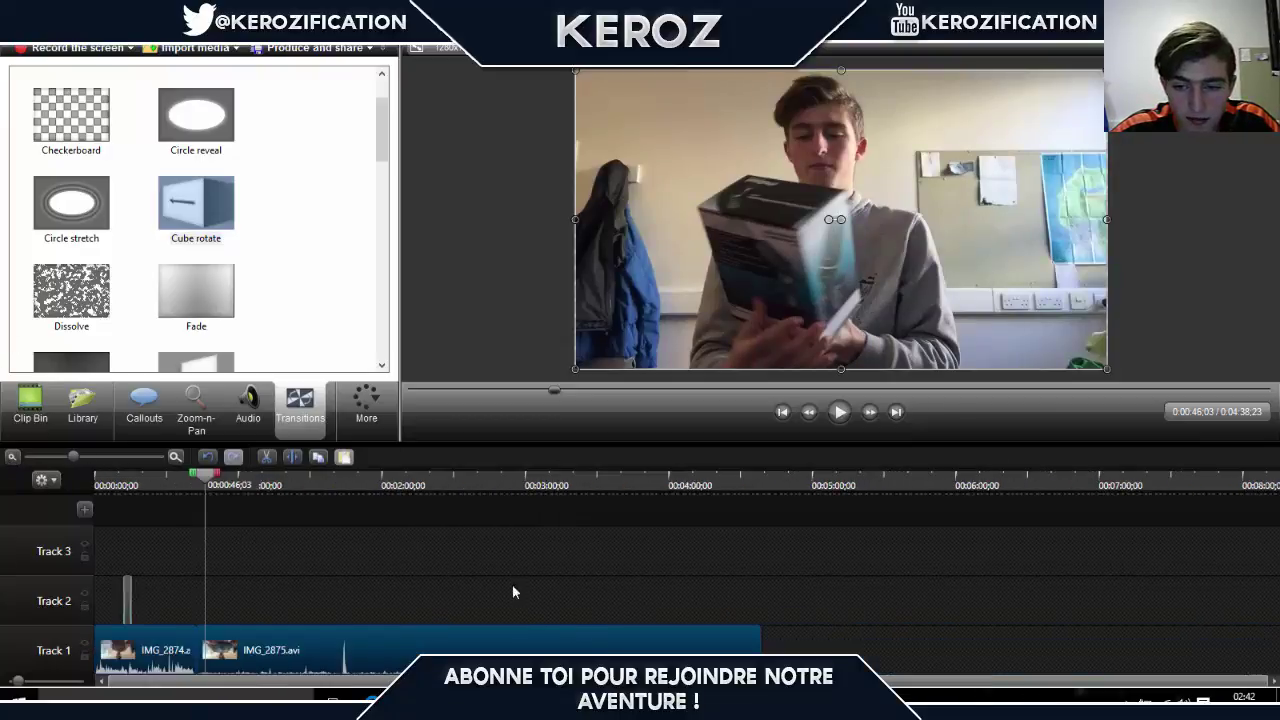
pyautogui.click(757, 551)
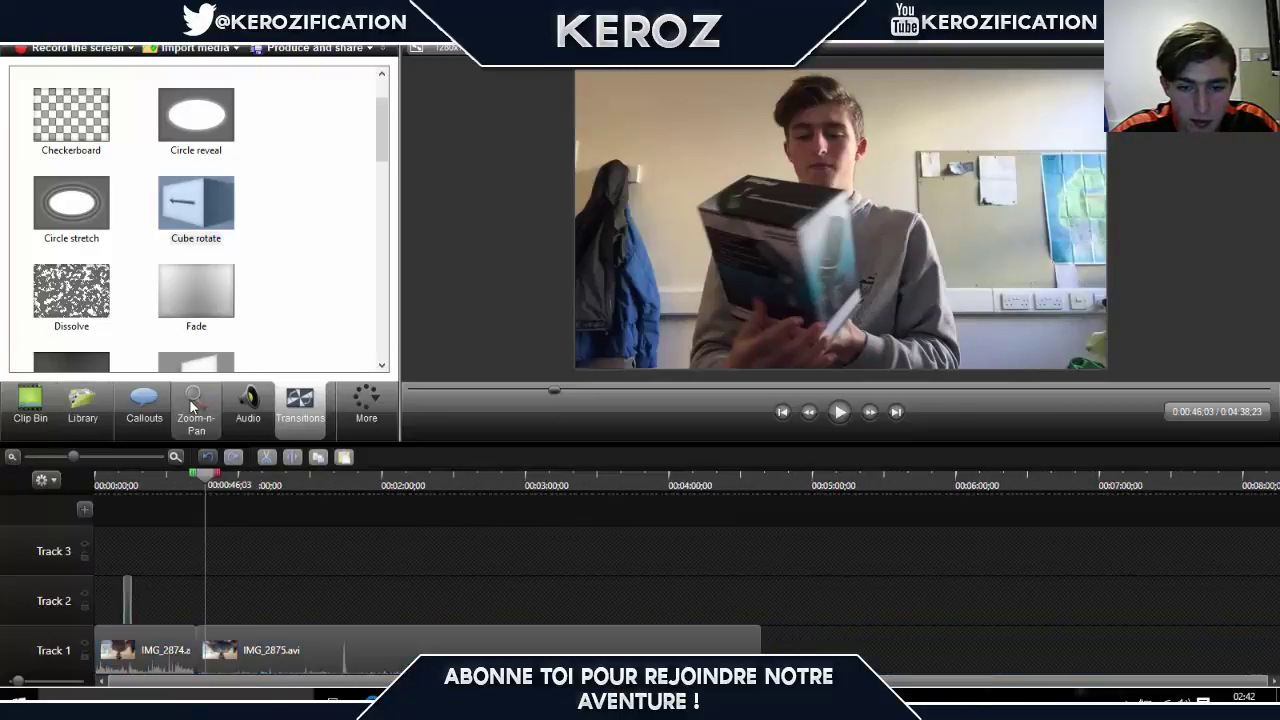
pyautogui.click(207, 280)
pyautogui.moveTo(200, 294); pyautogui.dragTo(200, 650)
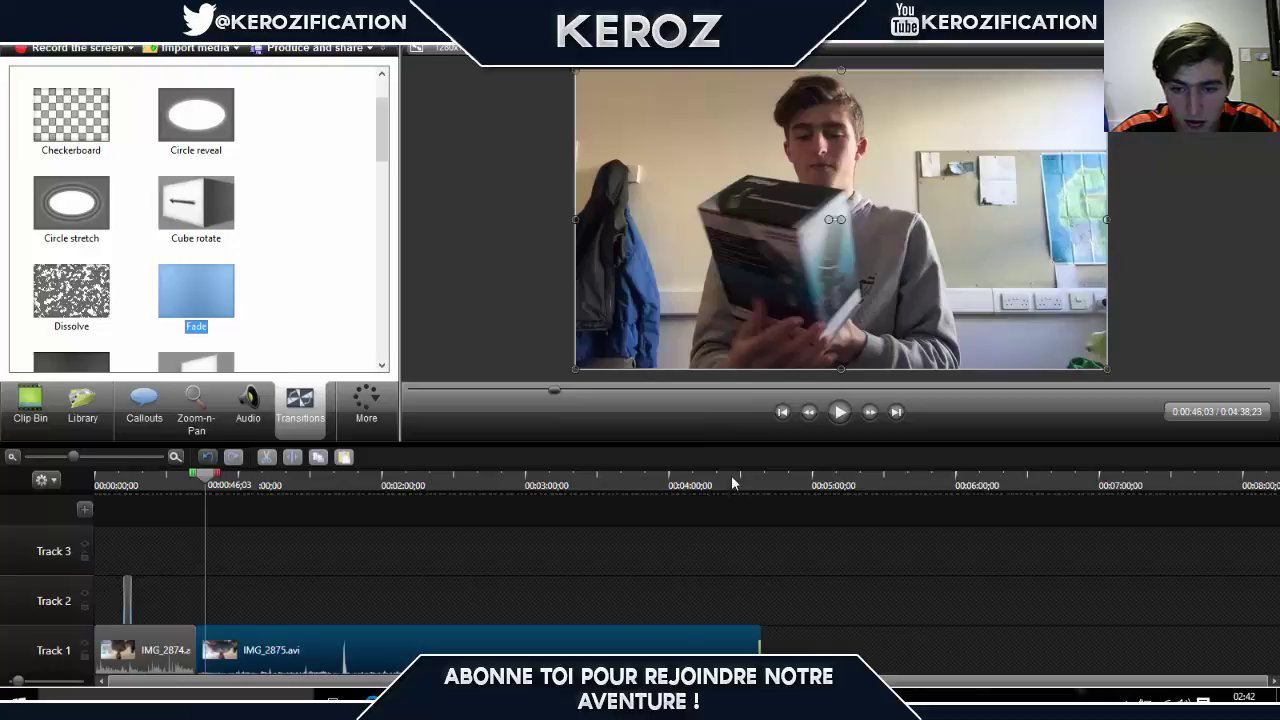
# Step: Lengthen the Fade transition at the end of the IMG_2875 clip and play it back from about 4:33
pyautogui.click(778, 478)
pyautogui.click(180, 457)
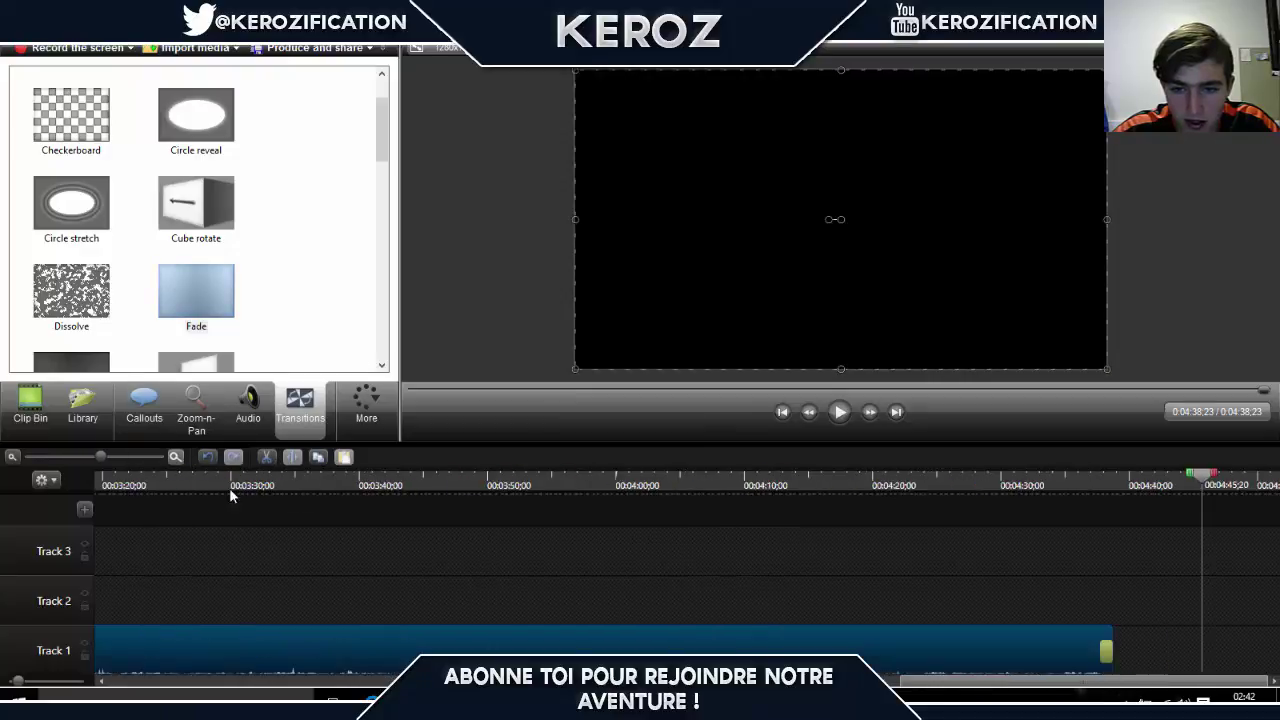
pyautogui.moveTo(1100, 650); pyautogui.dragTo(1085, 650)
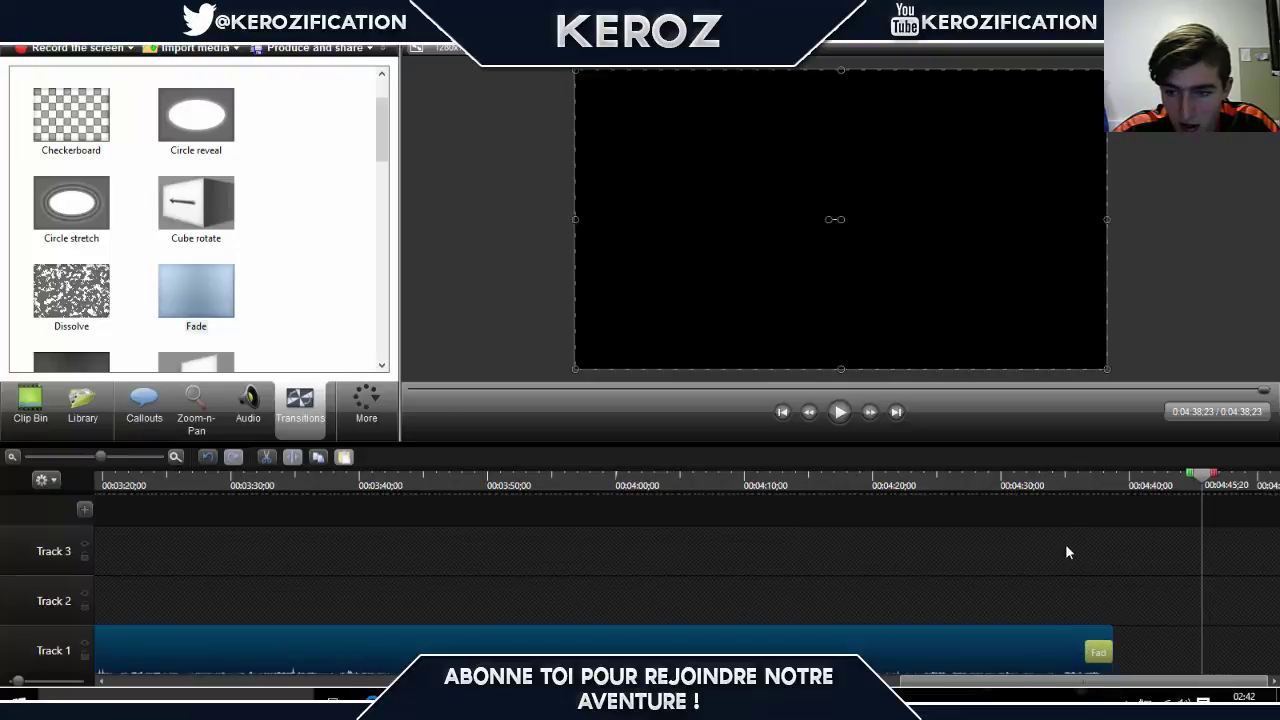
pyautogui.click(1043, 478)
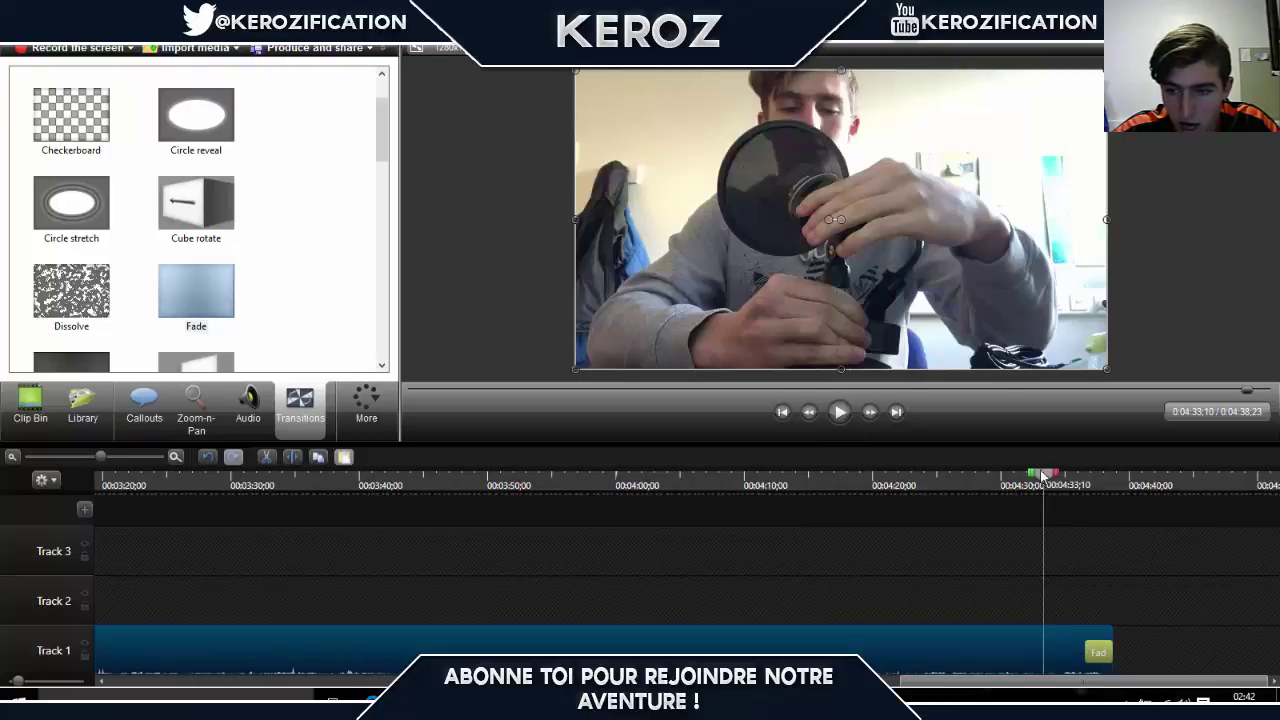
pyautogui.press('space')
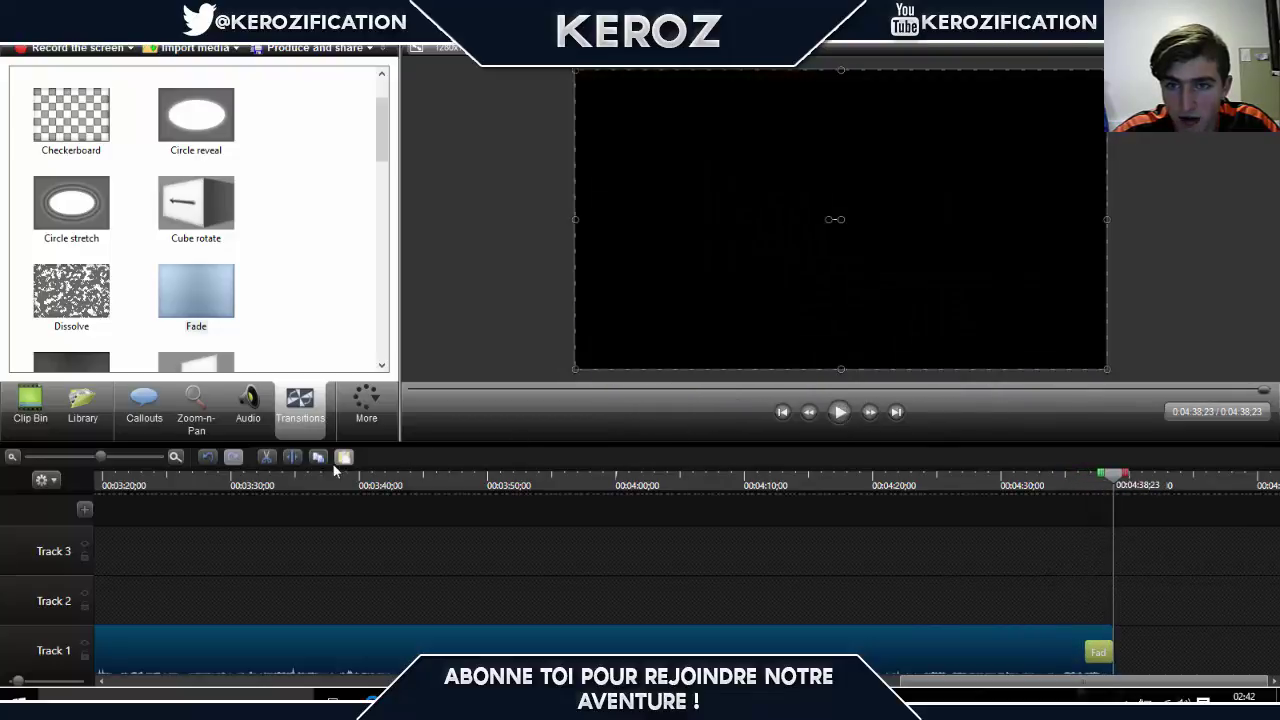
# Step: Import the music file "Main Reaktor - Recession [NCS Release]" from the Téléchargements folder into the Clip Bin
pyautogui.click(30, 405)
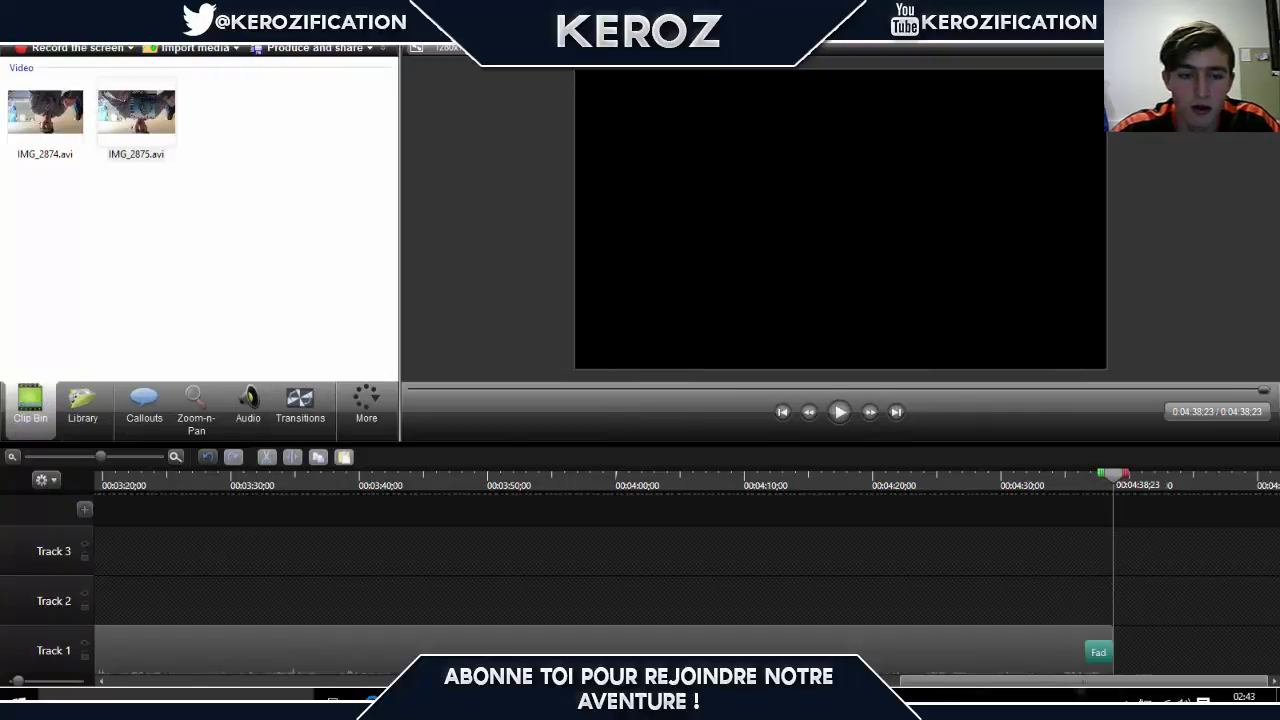
pyautogui.hotkey('alt', 'Tab')
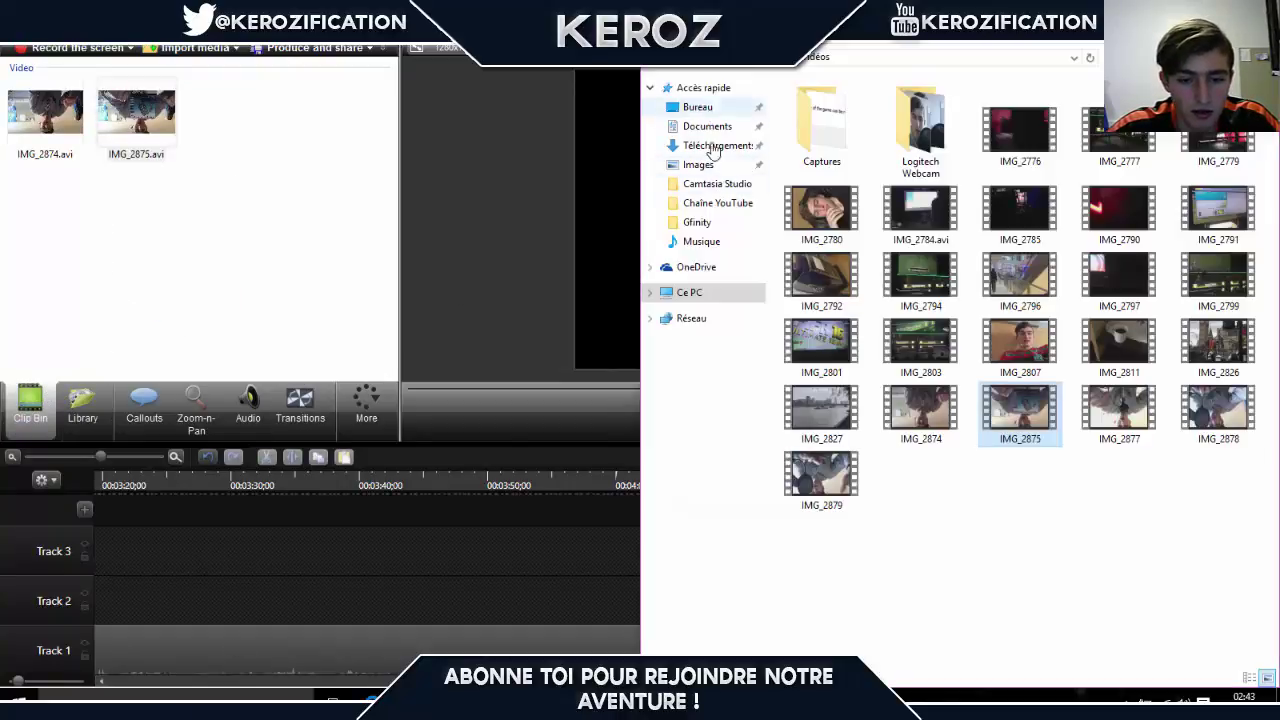
pyautogui.click(717, 145)
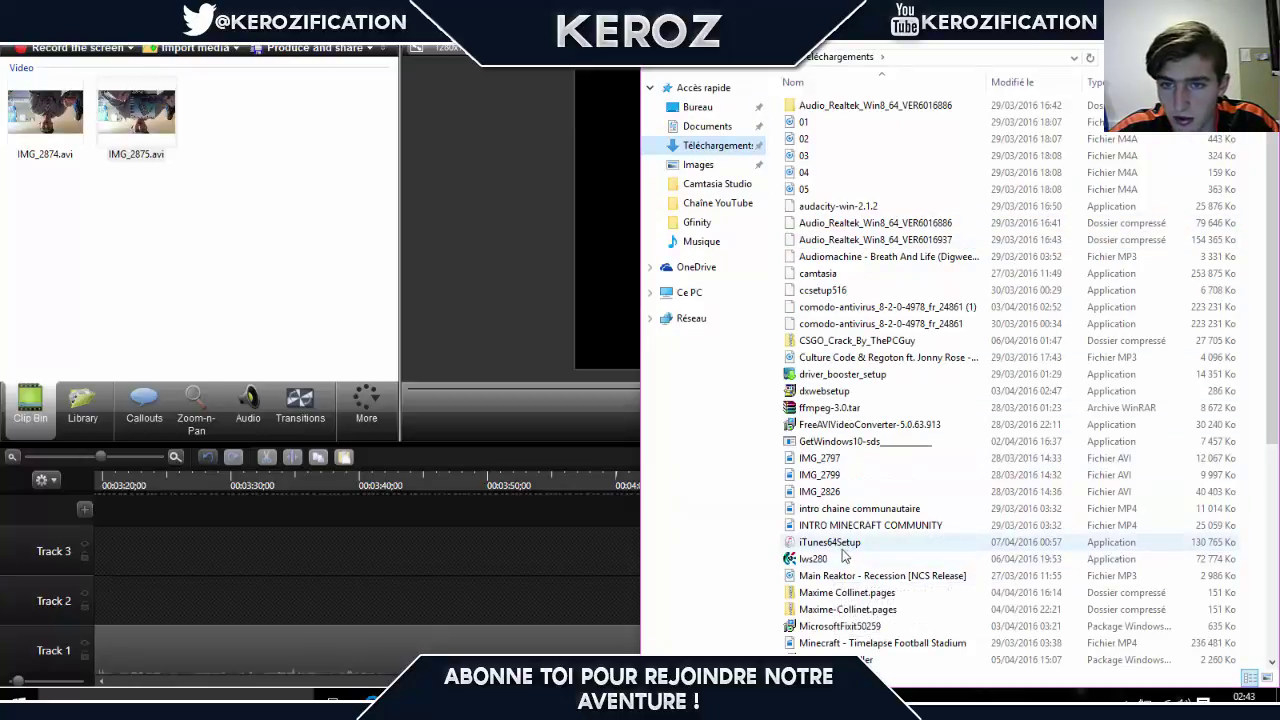
pyautogui.scroll(-2, 843, 570)
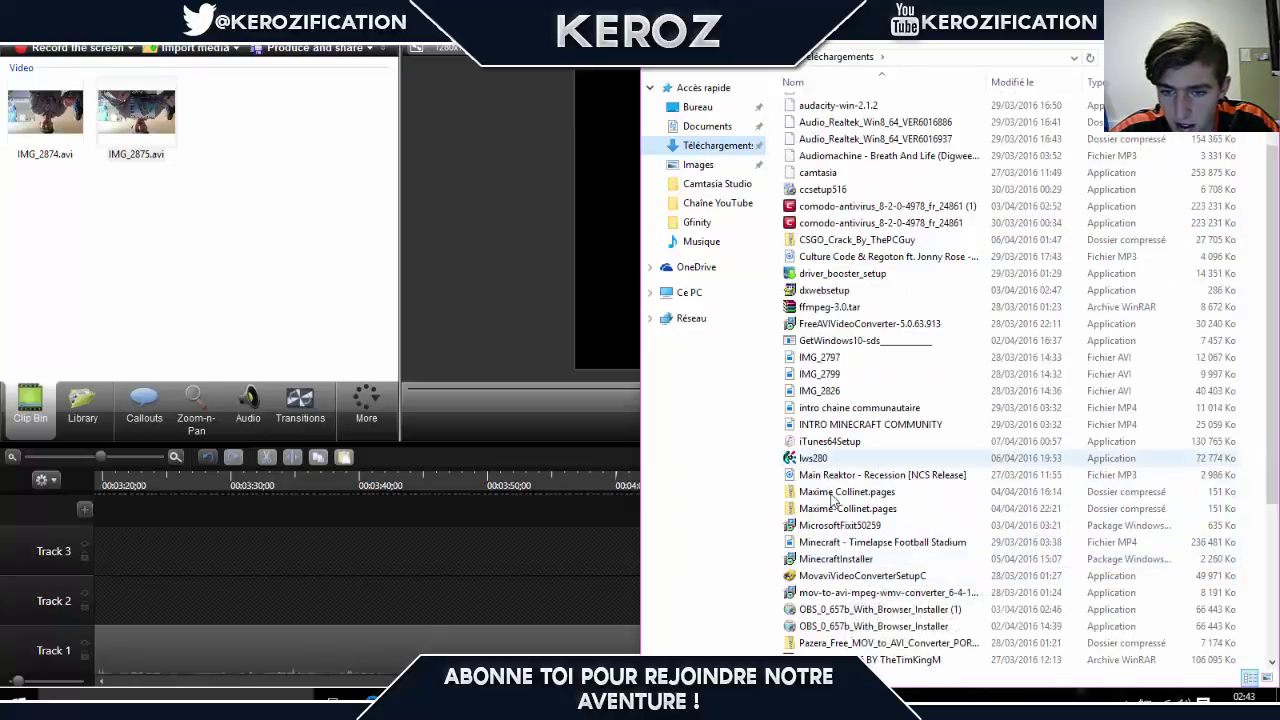
pyautogui.moveTo(836, 479); pyautogui.dragTo(240, 250)
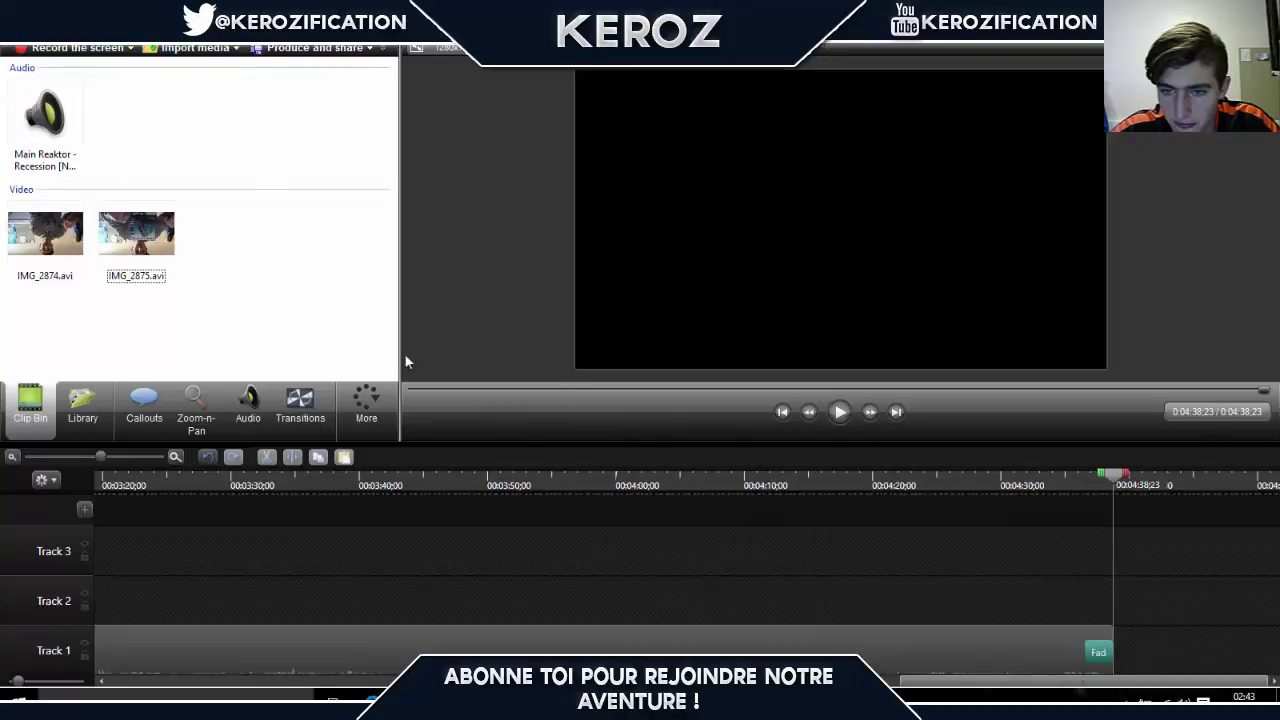
# Step: Place the Main Reaktor - Recession music on Track 2, overlapping the end of the IMG_2875 clip
pyautogui.moveTo(30, 138); pyautogui.dragTo(226, 600)
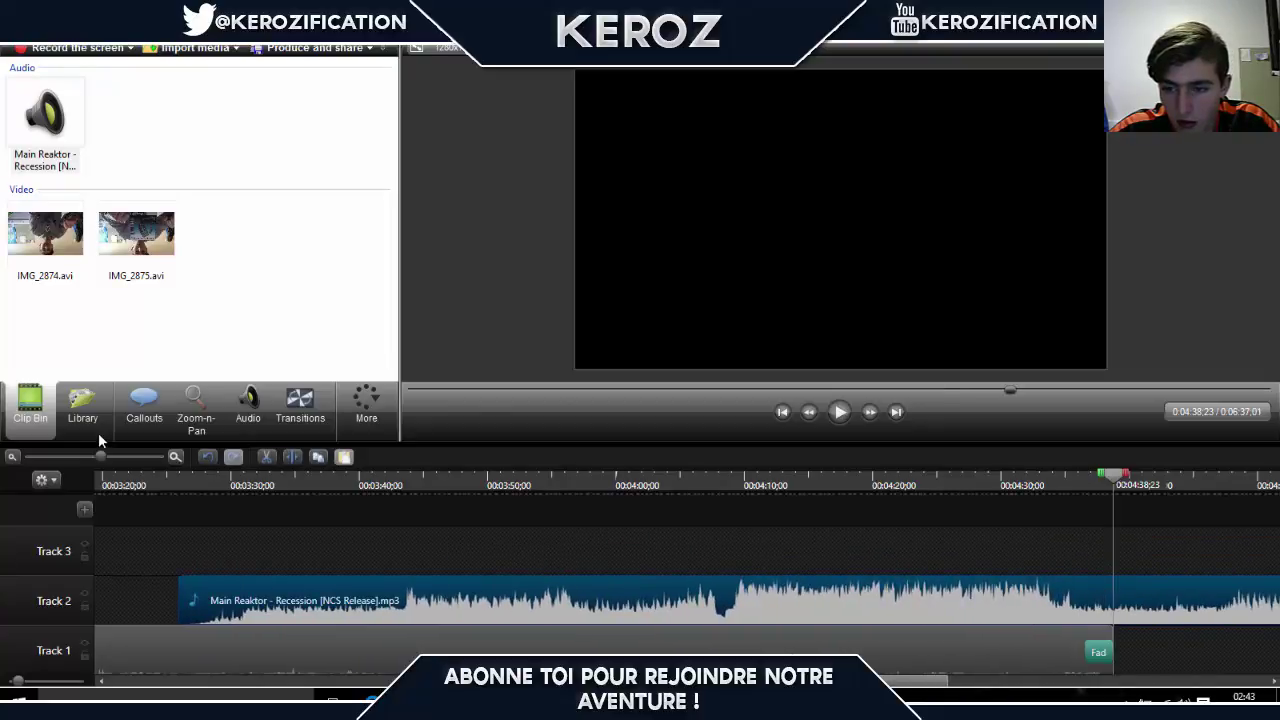
pyautogui.click(14, 456)
pyautogui.click(14, 456)
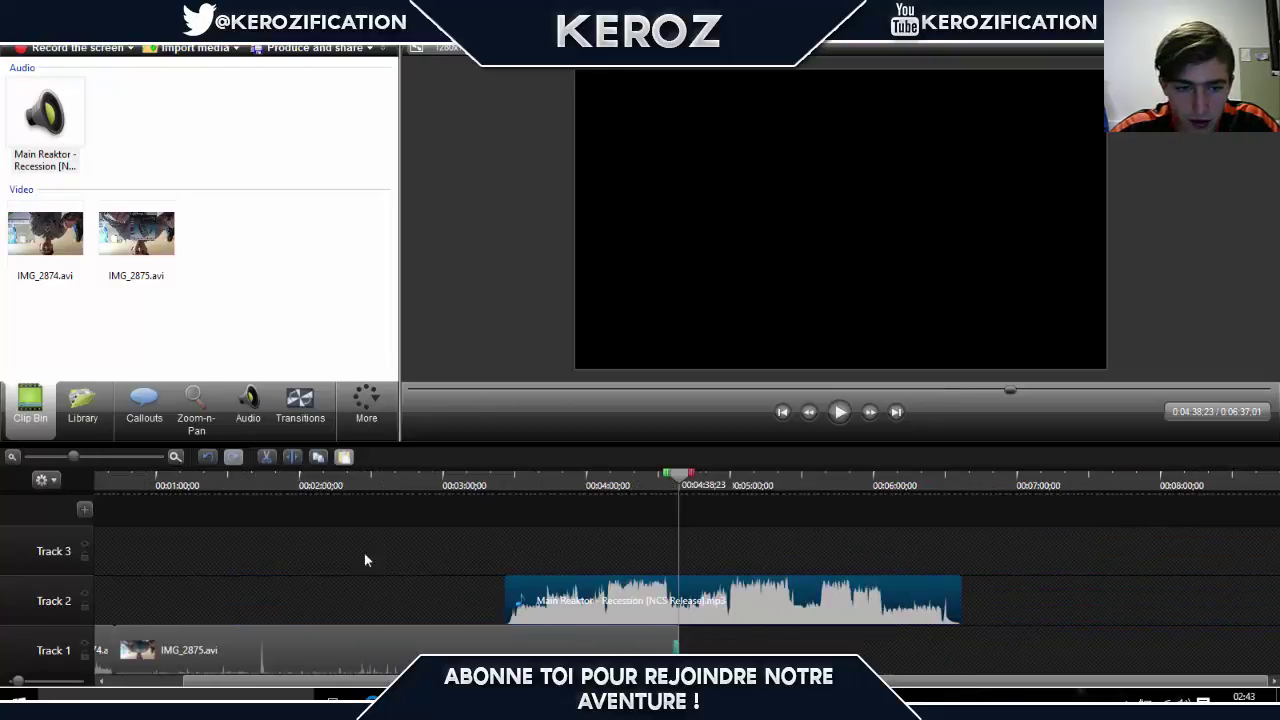
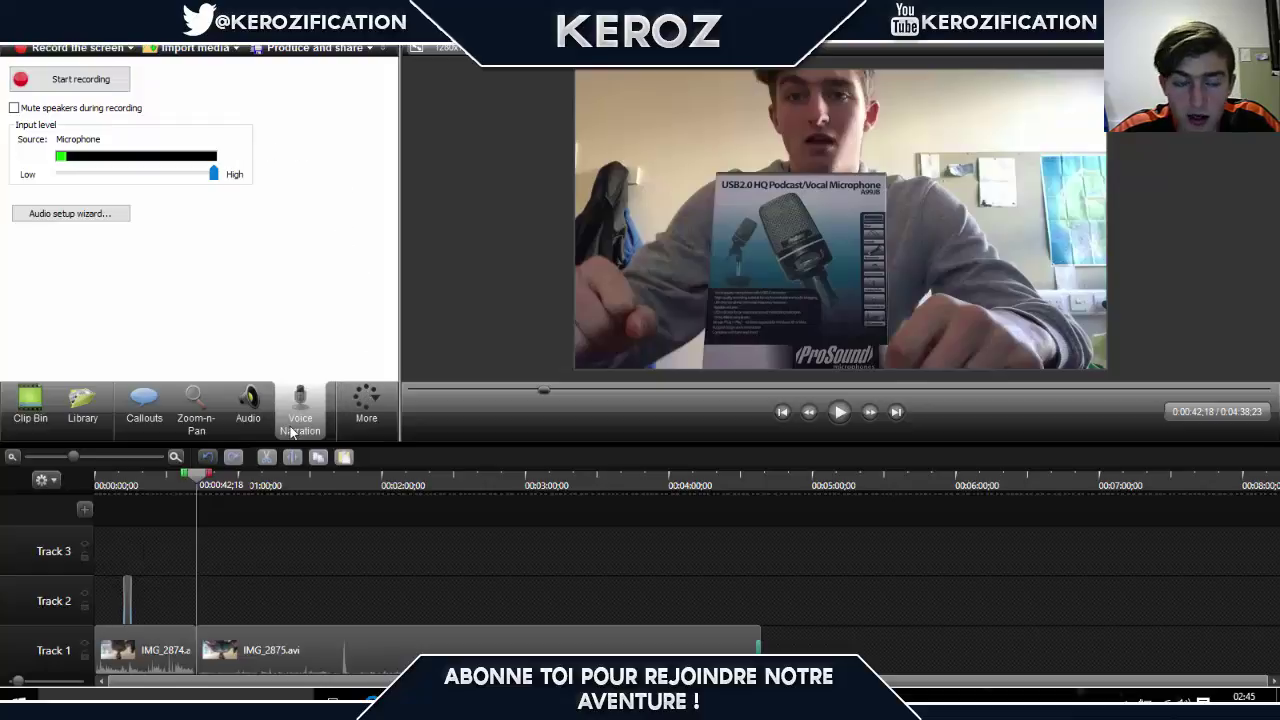
# Step: Open the Record Camera options, minimize the recorder window and examine the webcam's format properties without changing them
pyautogui.click(366, 402)
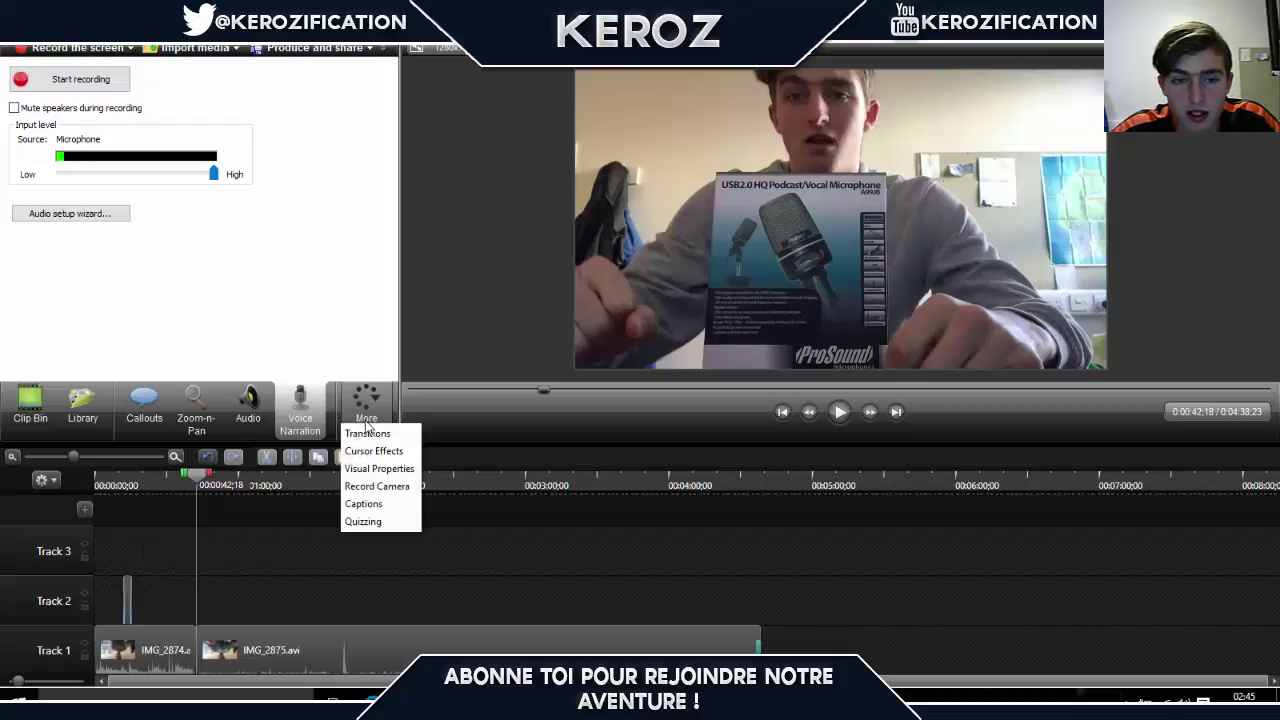
pyautogui.click(376, 487)
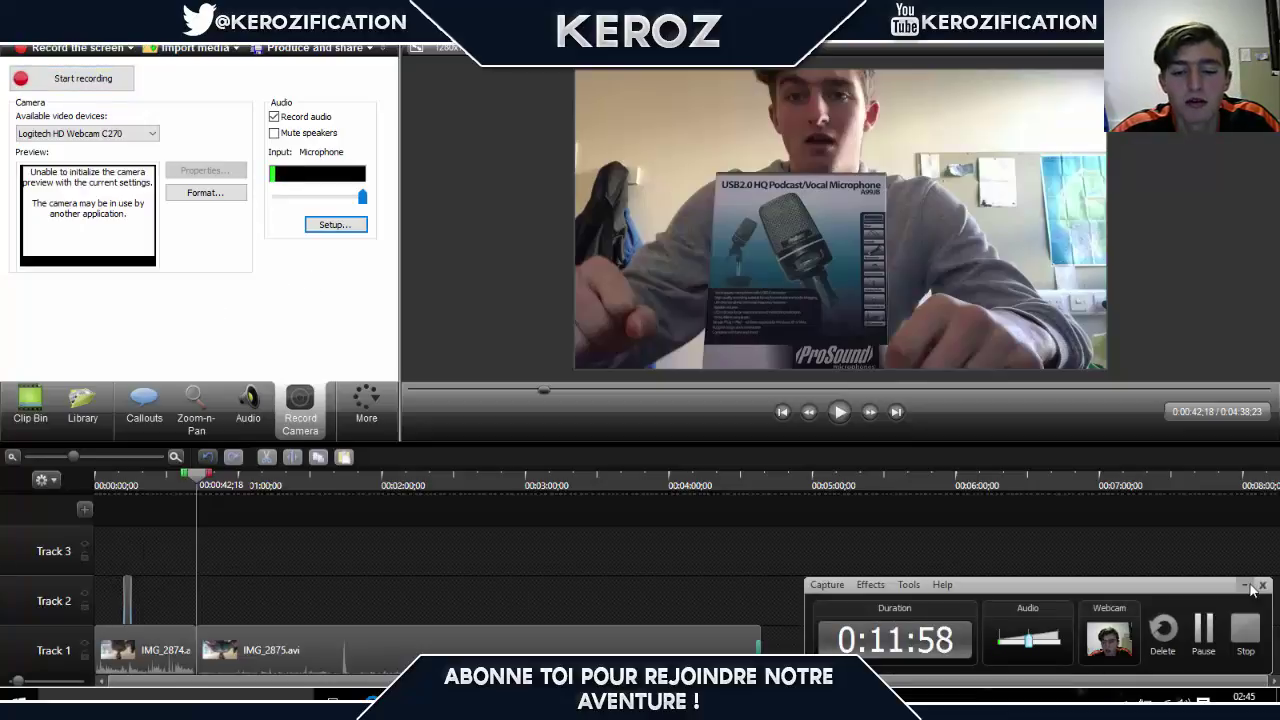
pyautogui.click(1248, 587)
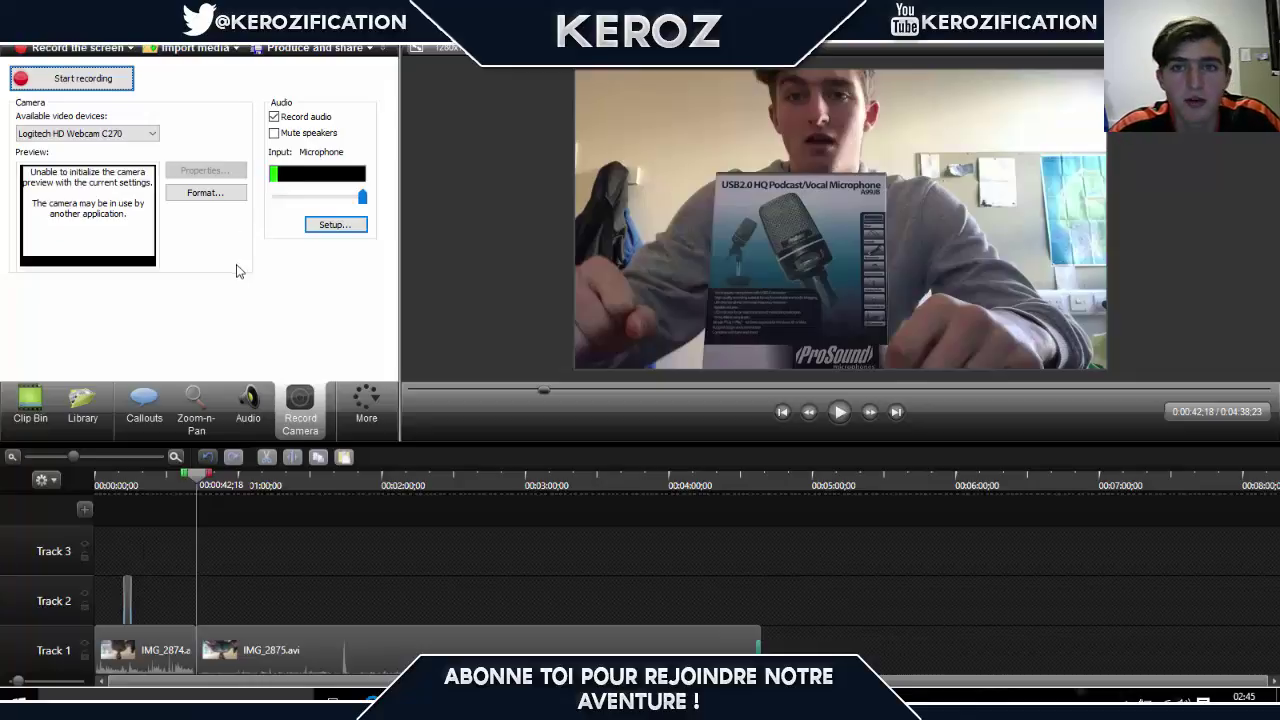
pyautogui.click(205, 192)
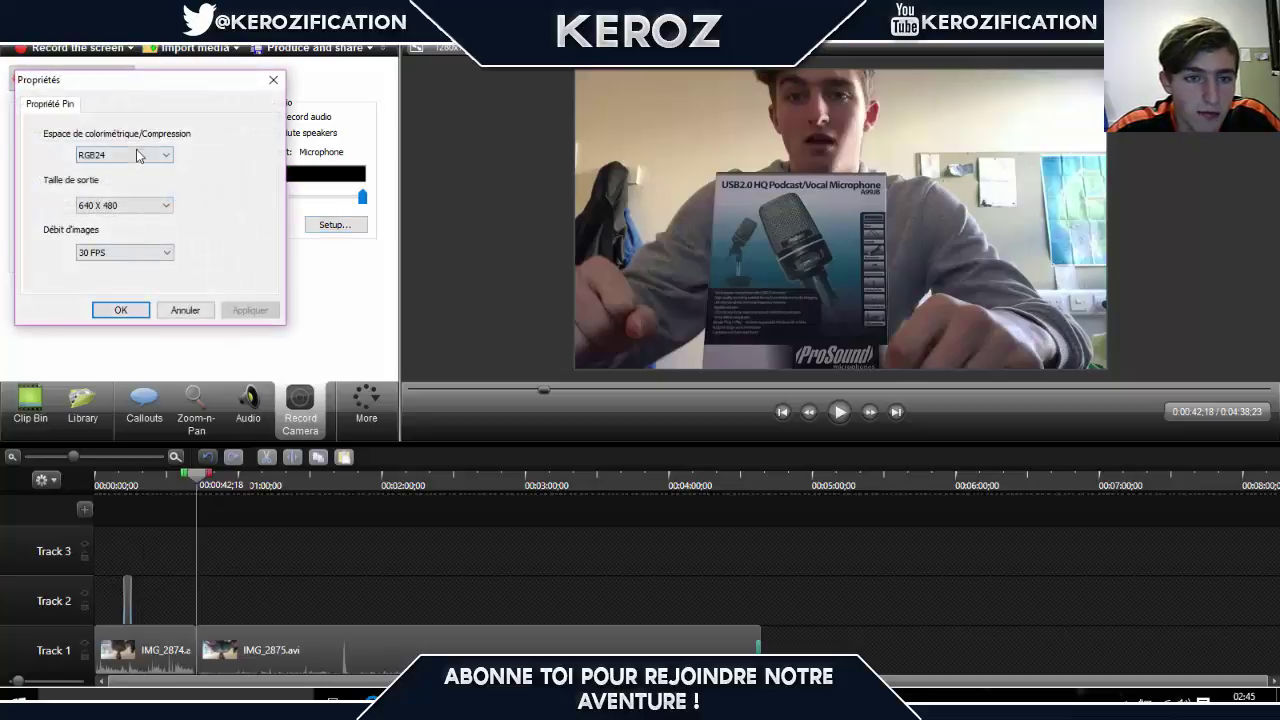
pyautogui.click(271, 81)
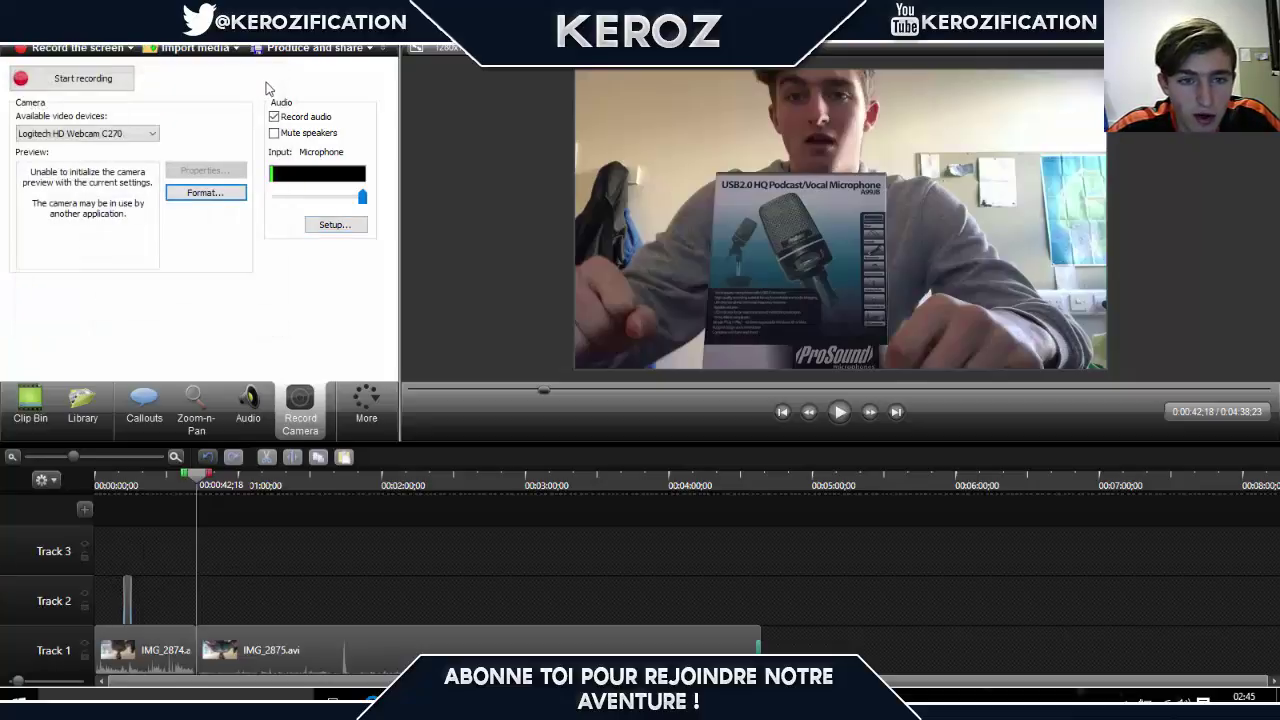
# Step: Examine the available microphones in the Audio Setup Wizard and cancel it
pyautogui.click(323, 225)
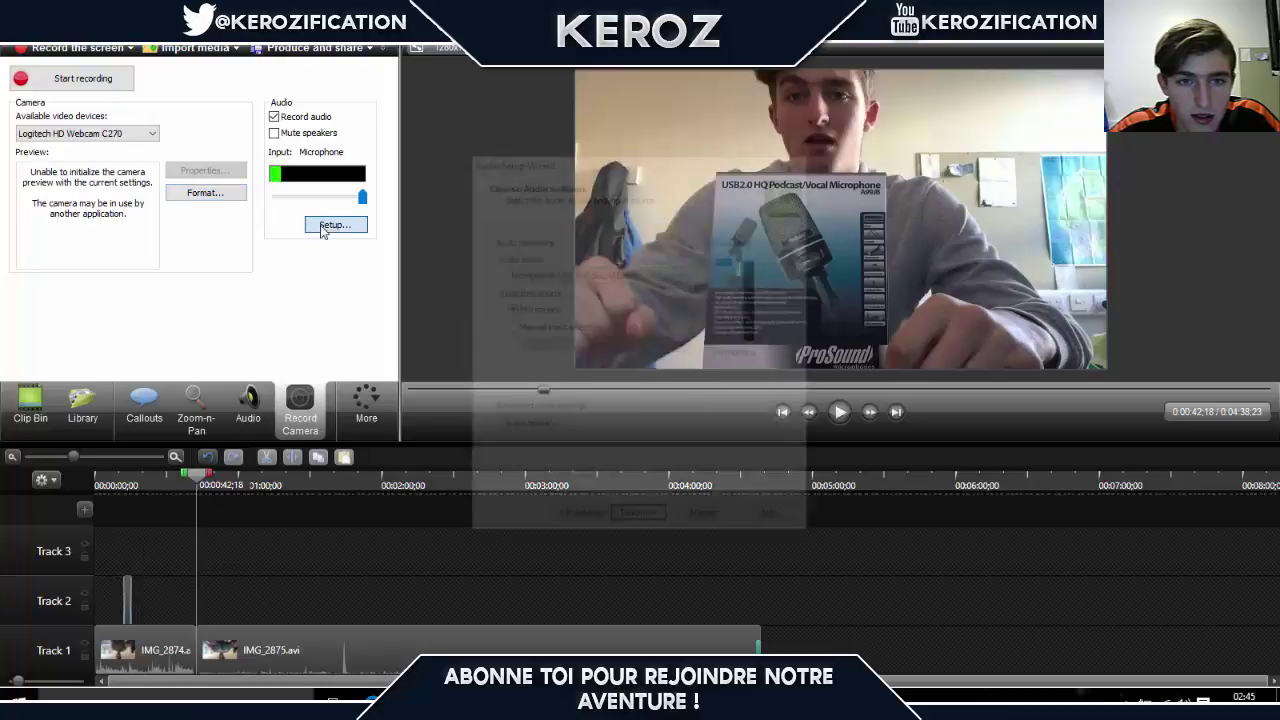
pyautogui.click(648, 273)
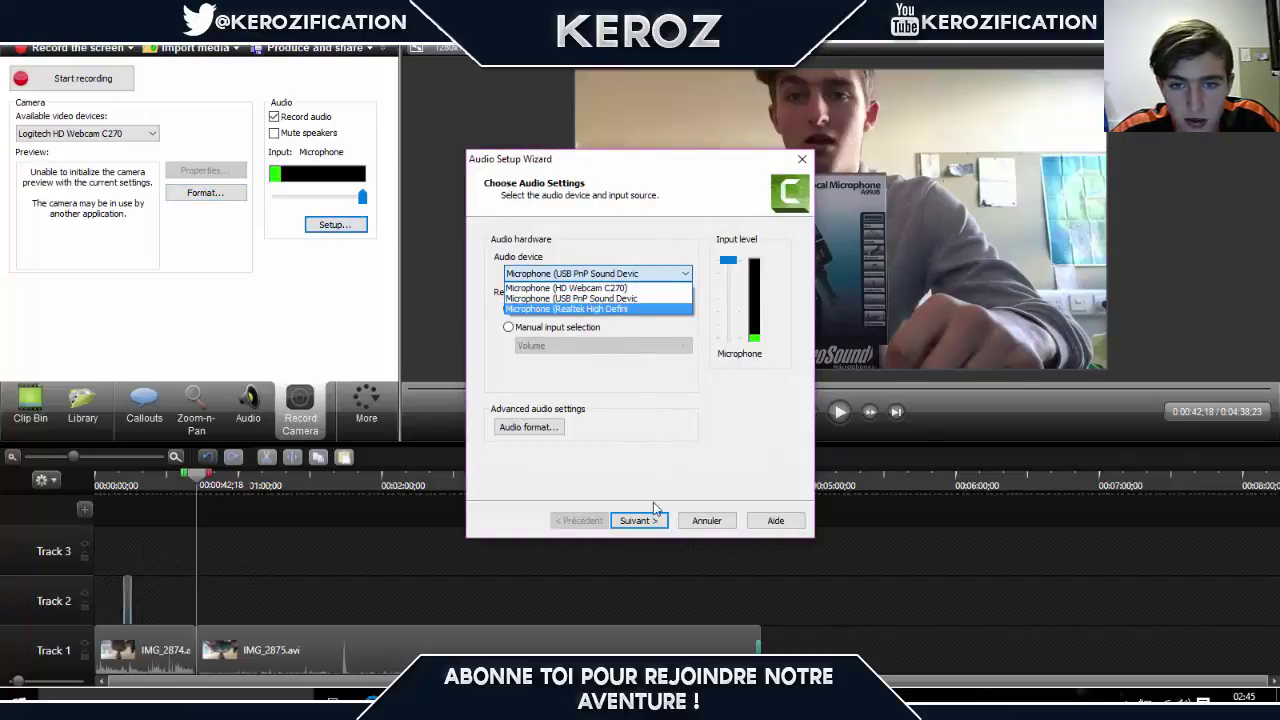
pyautogui.click(682, 406)
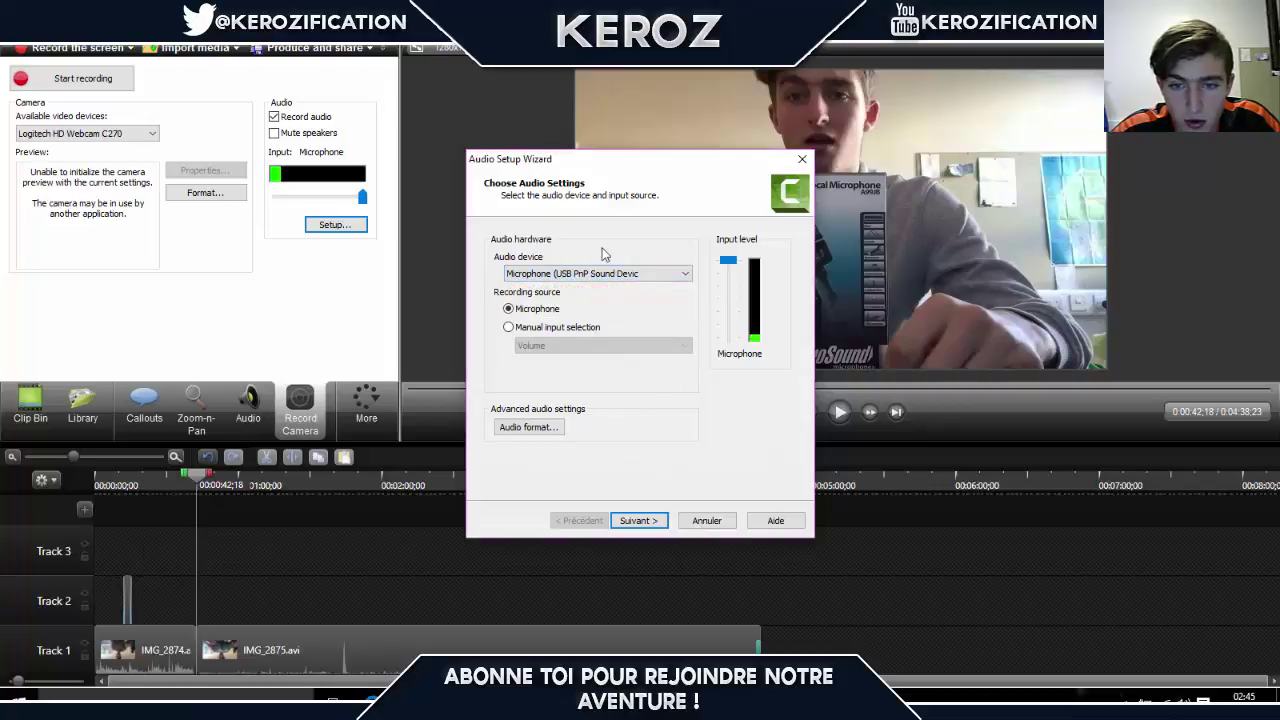
pyautogui.click(604, 280)
pyautogui.click(604, 280)
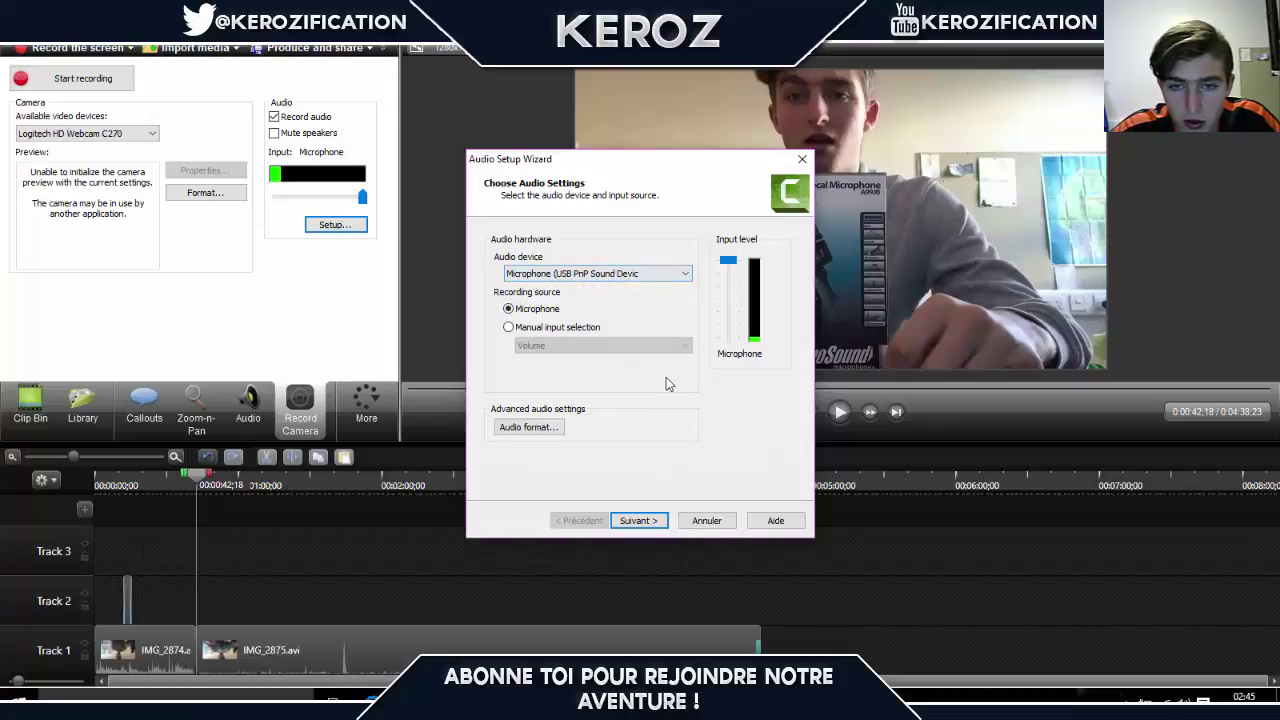
pyautogui.click(624, 285)
pyautogui.click(688, 390)
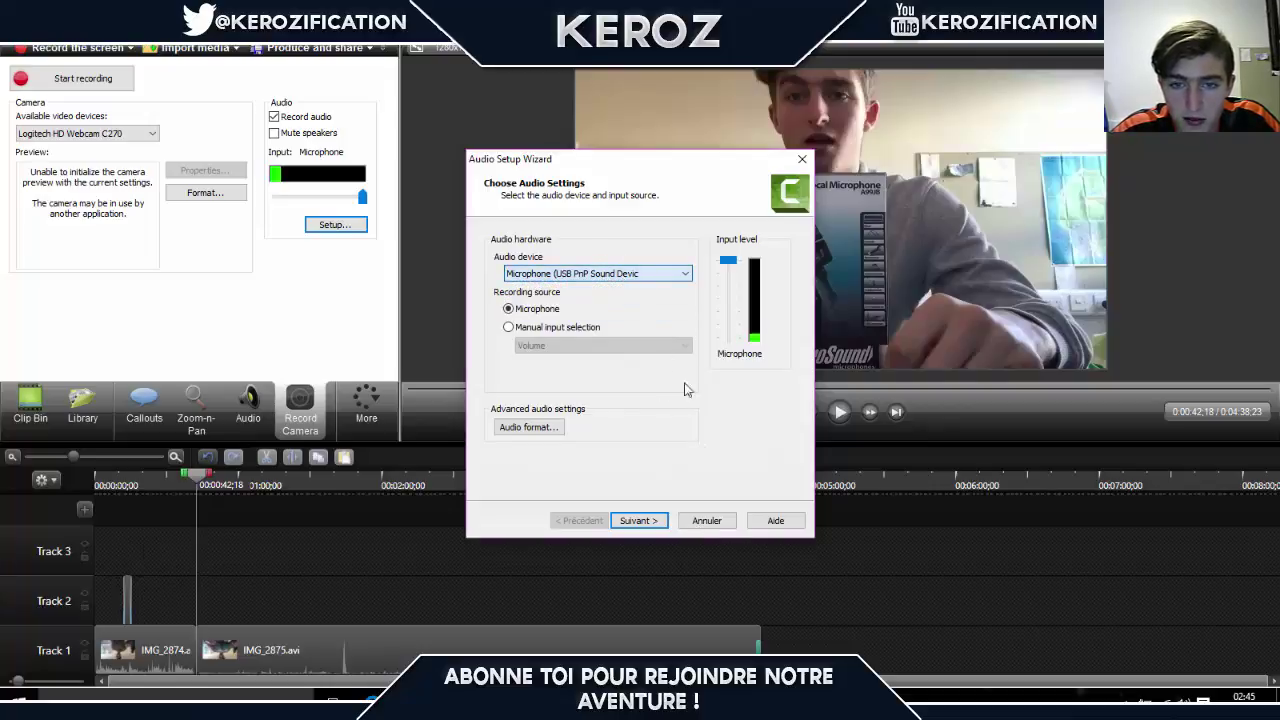
pyautogui.click(706, 520)
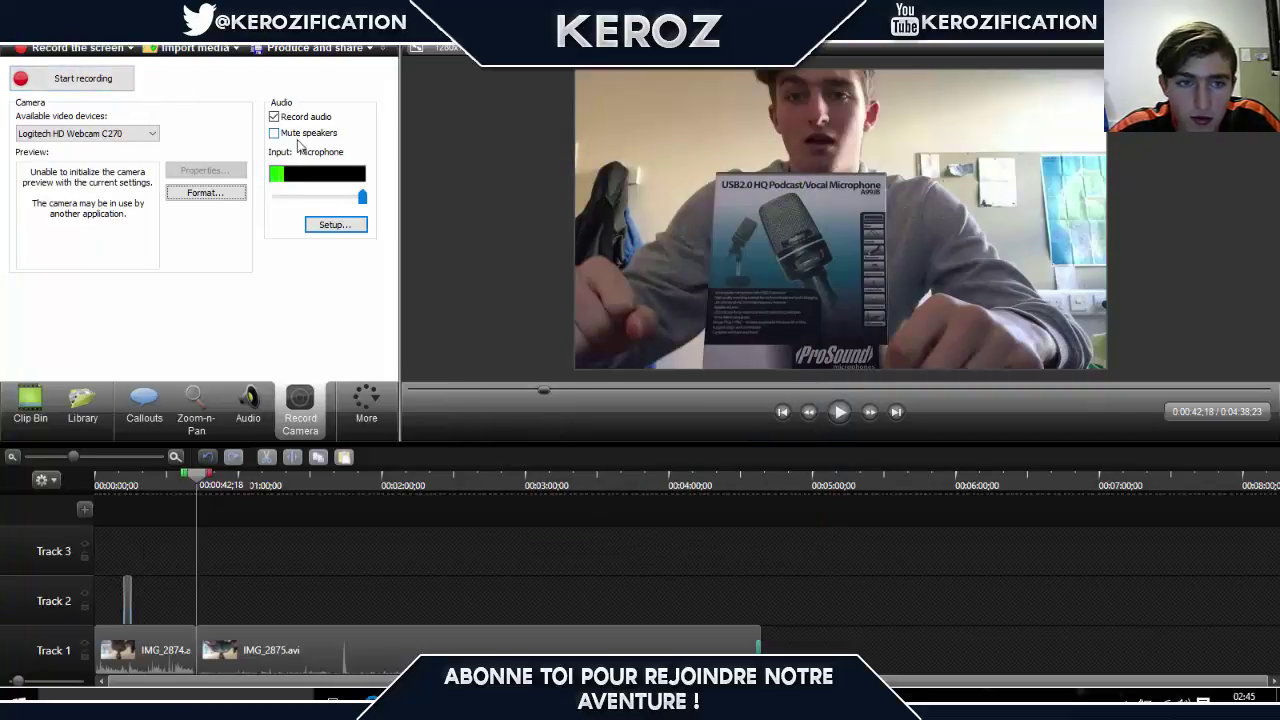
# Step: View the Captions options and the list of additional editing features
pyautogui.click(366, 396)
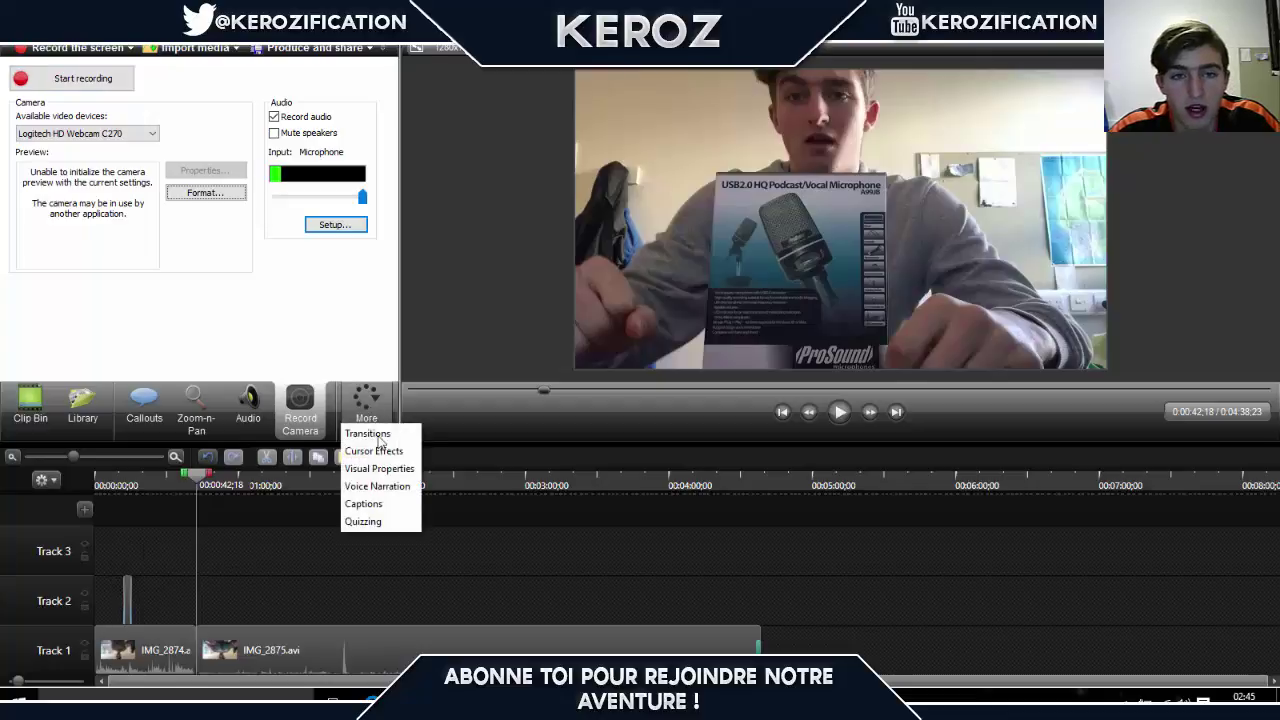
pyautogui.click(386, 501)
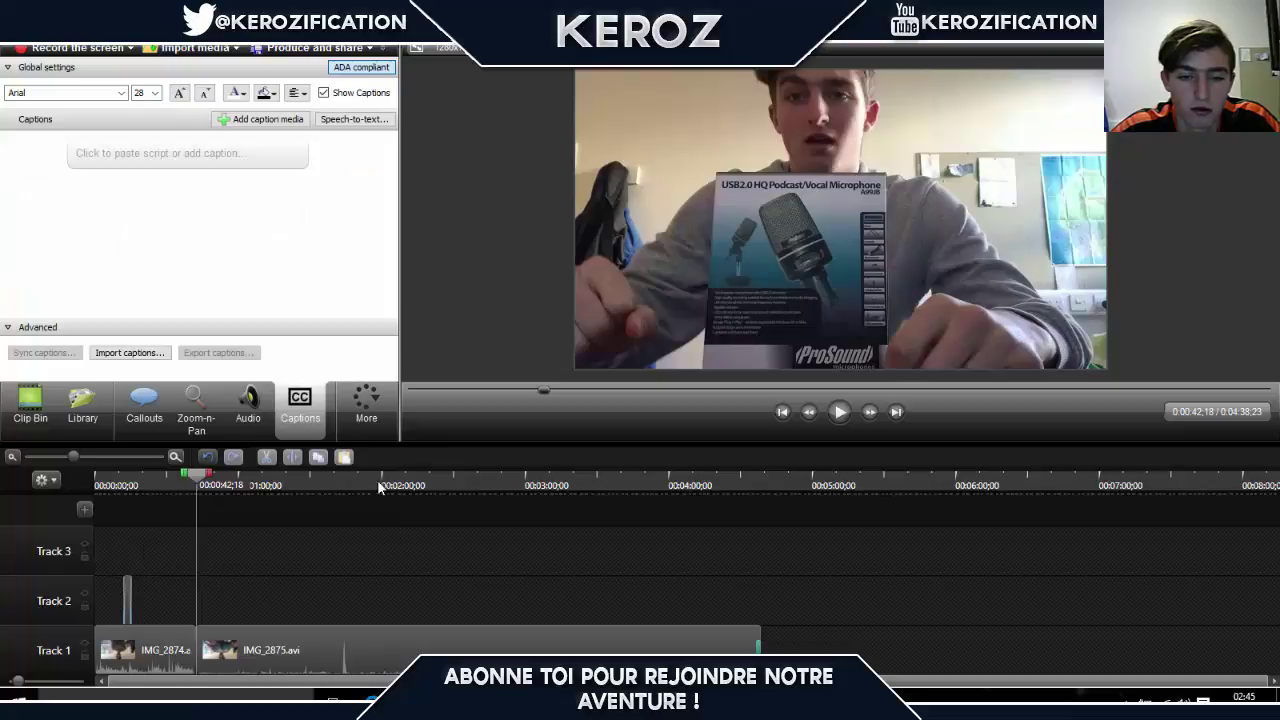
pyautogui.click(366, 400)
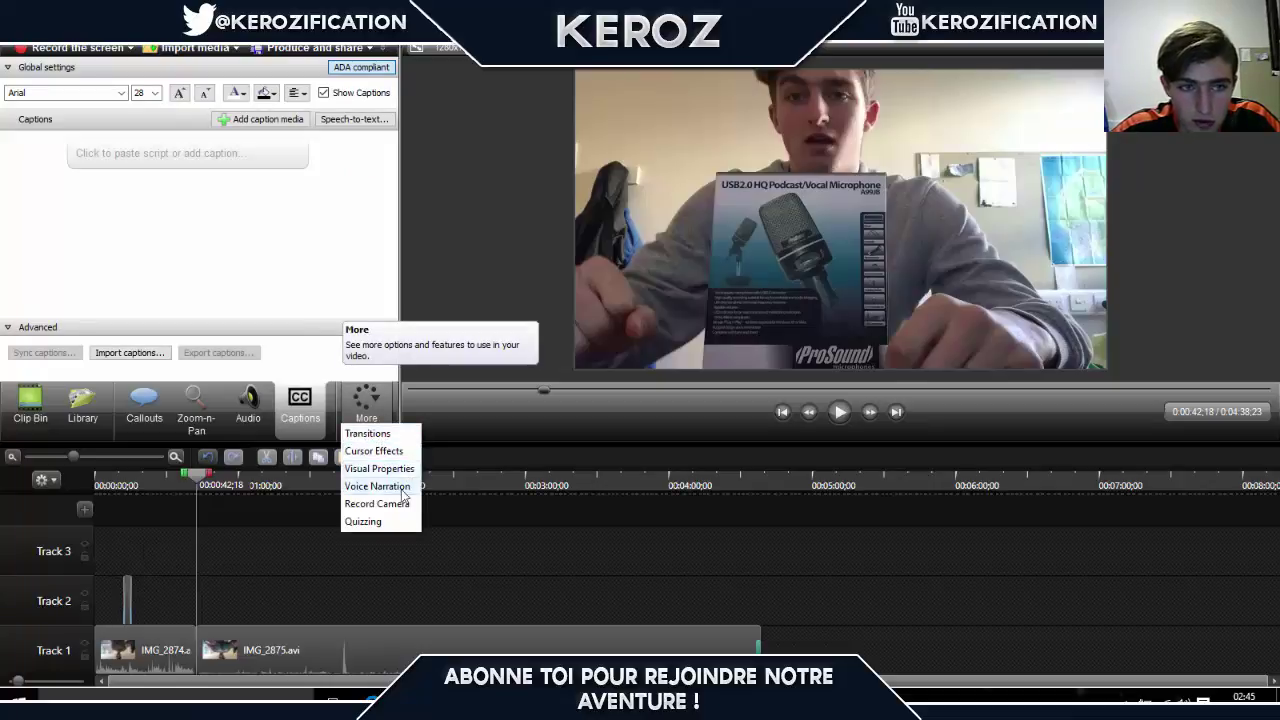
# Step: Add a 278% Zoom-n-Pan on the microphone box at the start of IMG_2875, with aspect ratio unlocked, and play it back
pyautogui.click(192, 410)
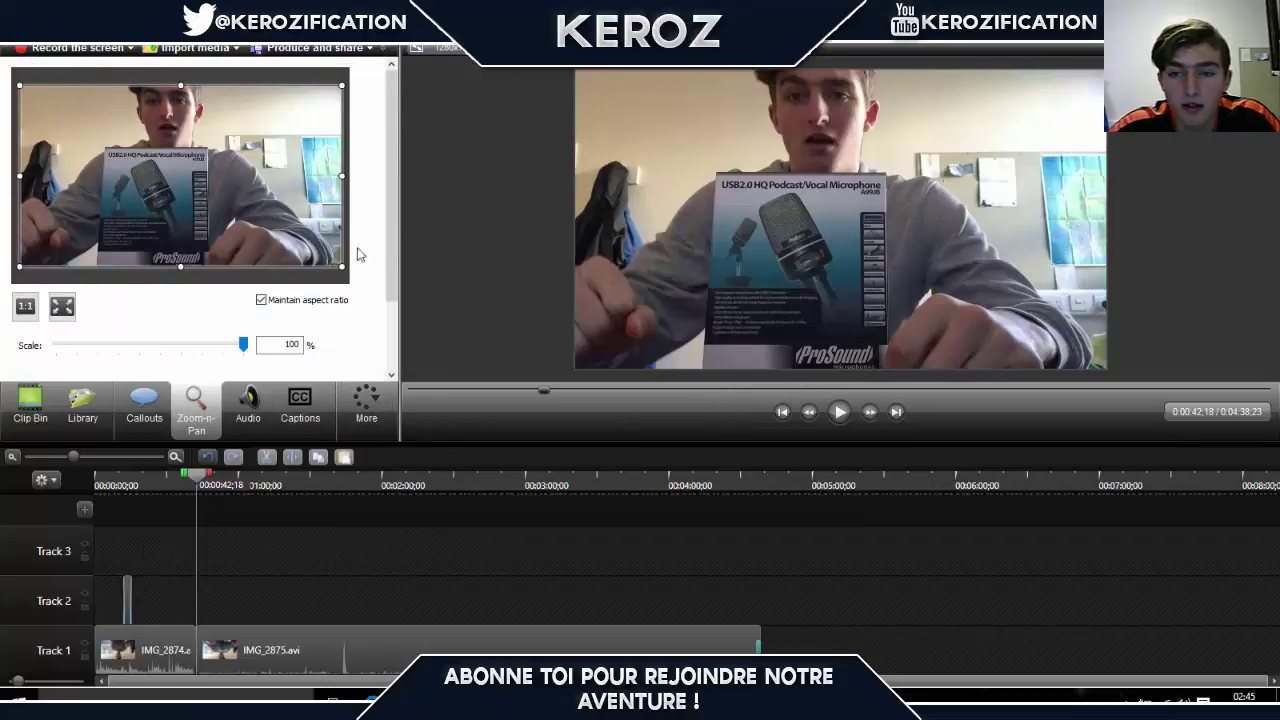
pyautogui.moveTo(19, 87); pyautogui.dragTo(105, 133)
pyautogui.moveTo(342, 133); pyautogui.dragTo(170, 143)
pyautogui.click(262, 300)
pyautogui.moveTo(267, 258); pyautogui.dragTo(213, 275)
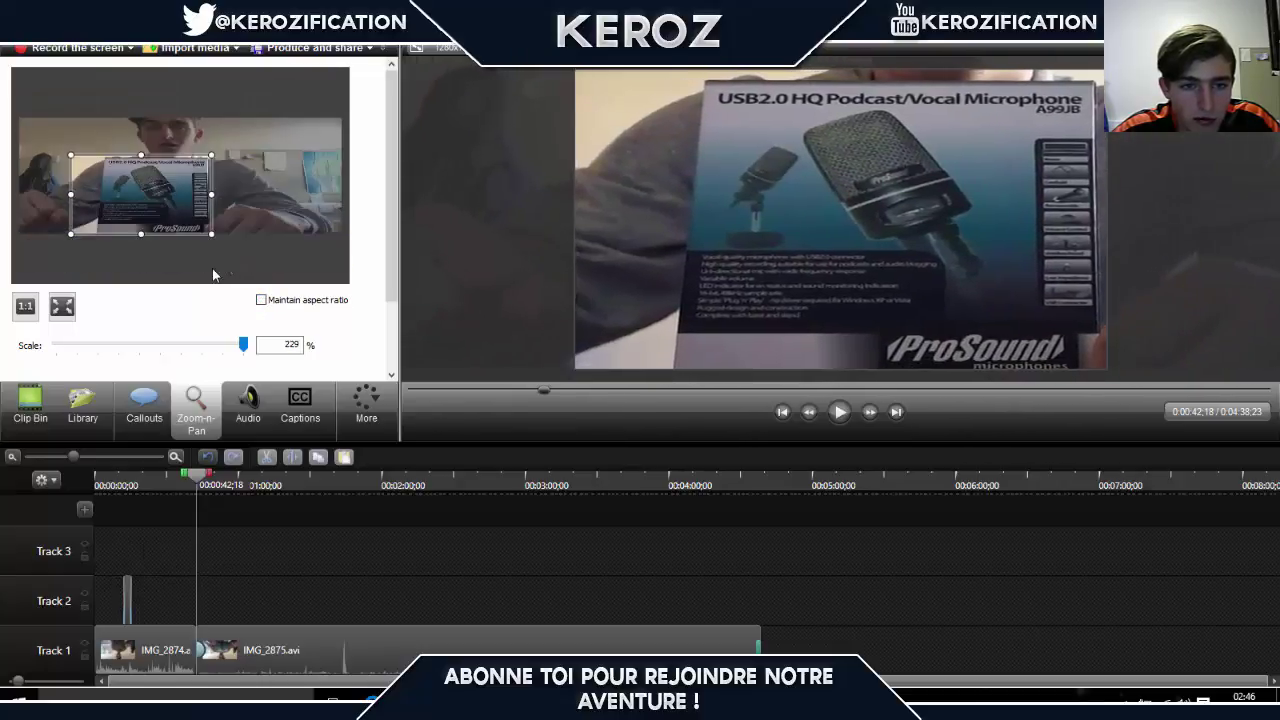
pyautogui.moveTo(68, 160); pyautogui.dragTo(97, 158)
pyautogui.click(840, 412)
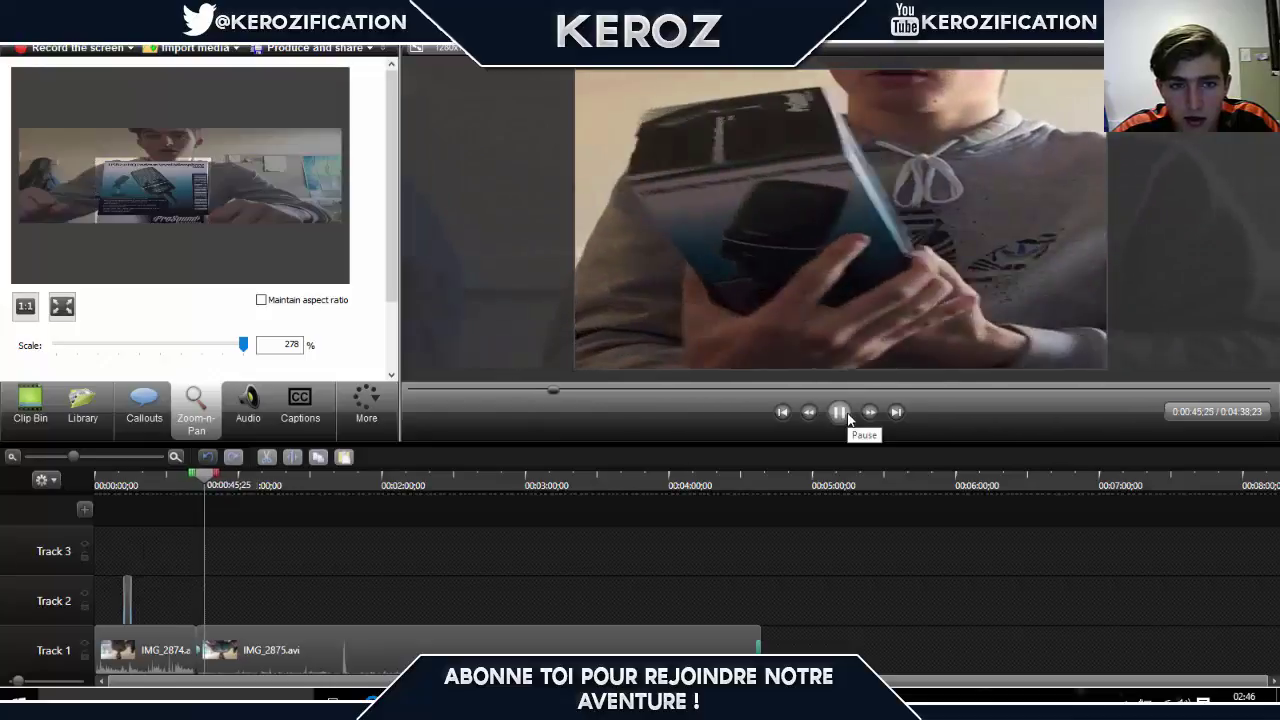
pyautogui.click(840, 412)
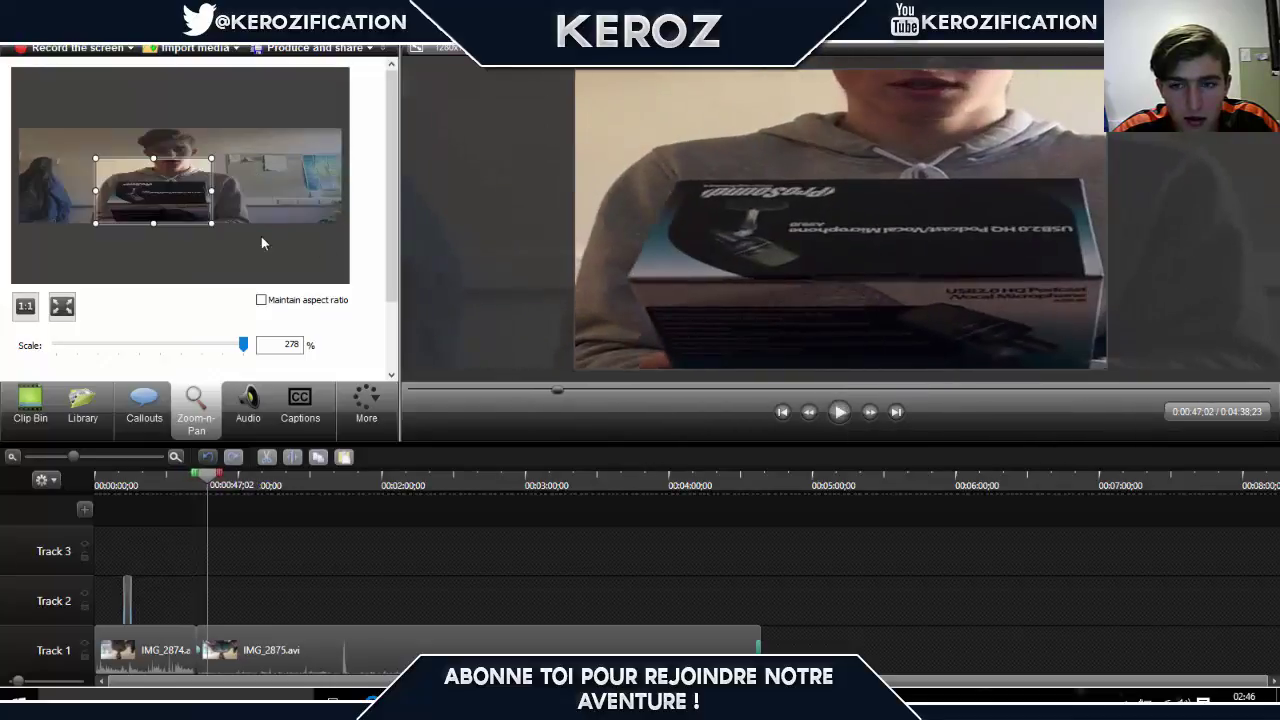
# Step: Lengthen the zoom animation at the start of the IMG_2875 clip and play it back
pyautogui.moveTo(387, 216)
pyautogui.mouseDown()
pyautogui.moveTo(394, 300)
pyautogui.moveTo(392, 214)
pyautogui.mouseUp()
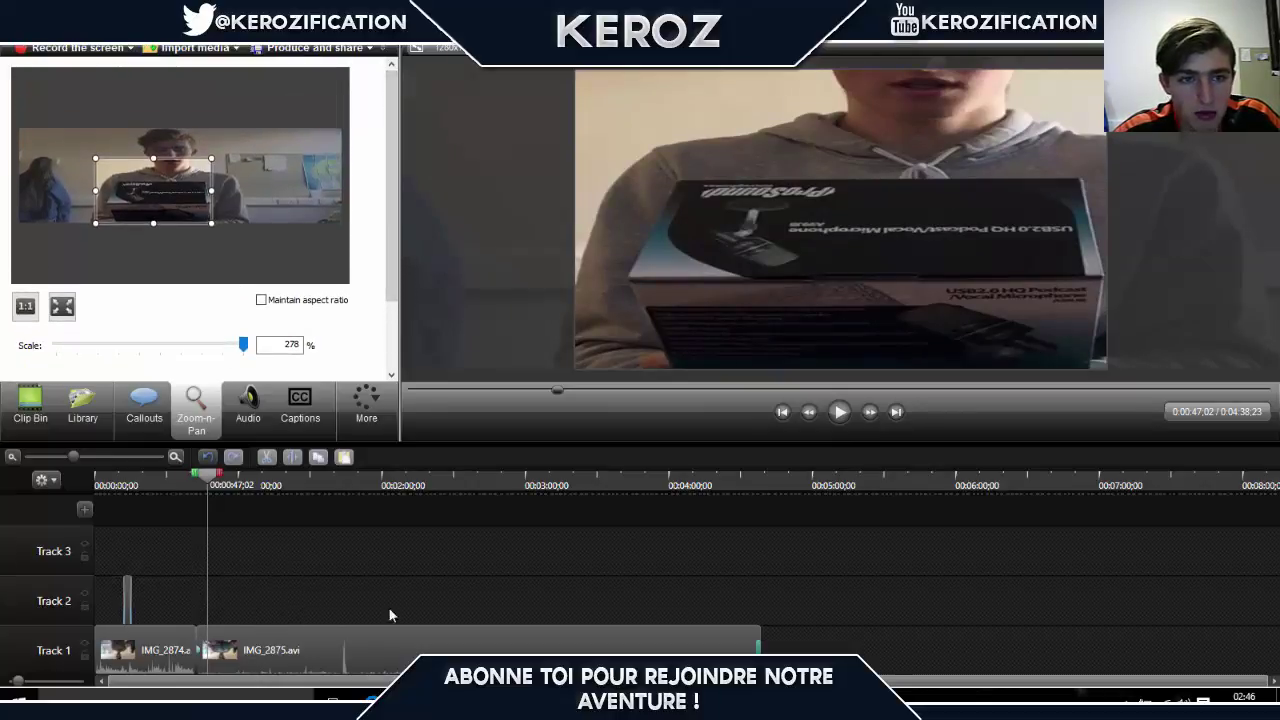
pyautogui.click(218, 650)
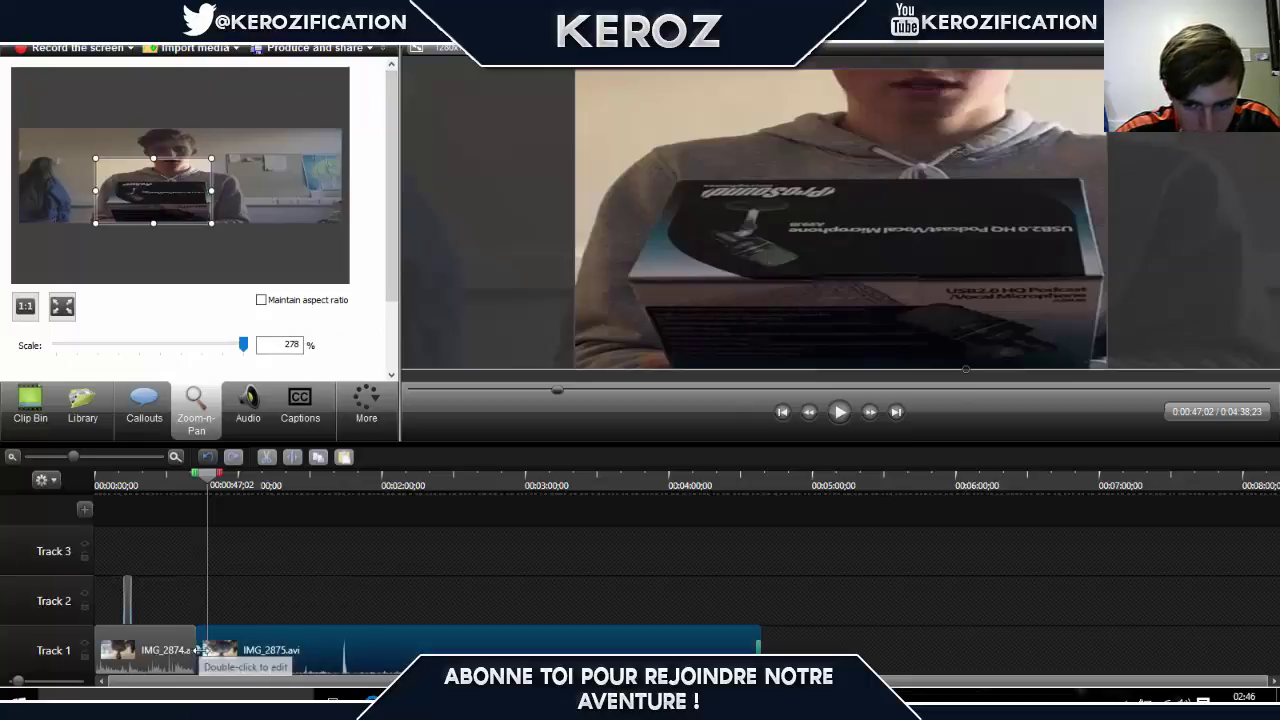
pyautogui.moveTo(226, 650)
pyautogui.mouseDown()
pyautogui.moveTo(474, 638)
pyautogui.moveTo(206, 640)
pyautogui.mouseUp()
pyautogui.moveTo(207, 485); pyautogui.dragTo(197, 485)
pyautogui.click(840, 411)
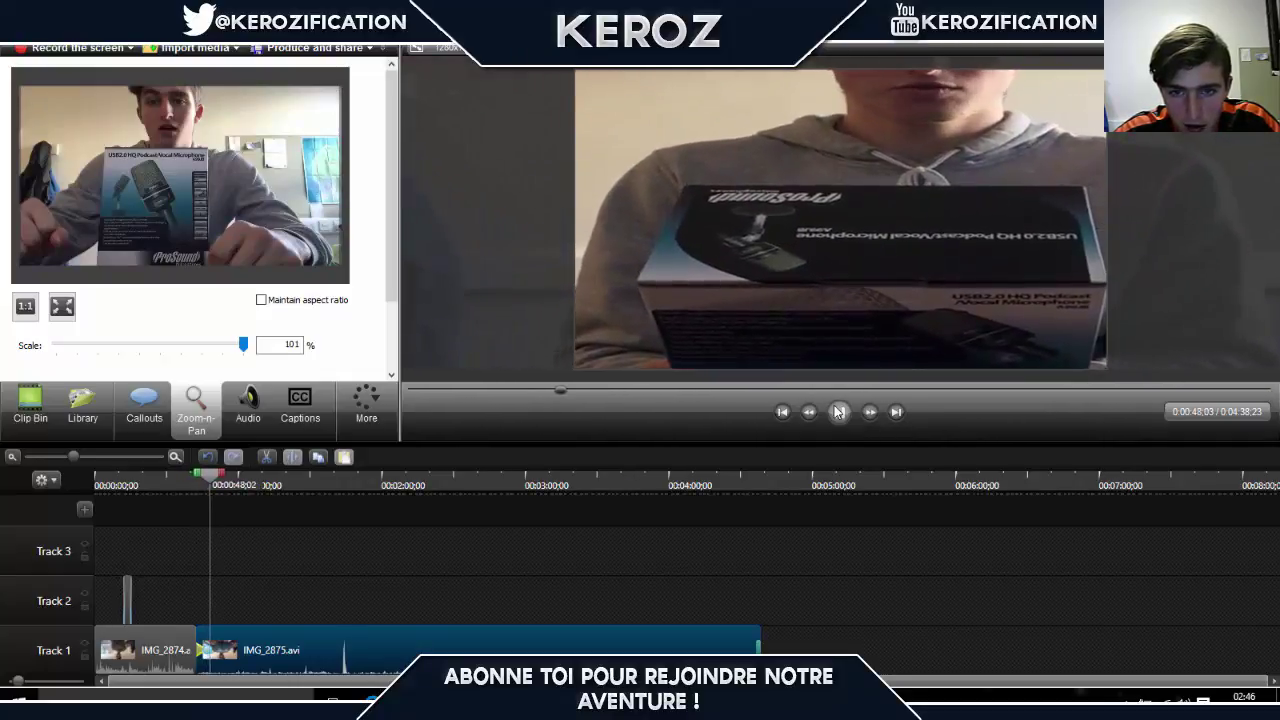
pyautogui.click(839, 411)
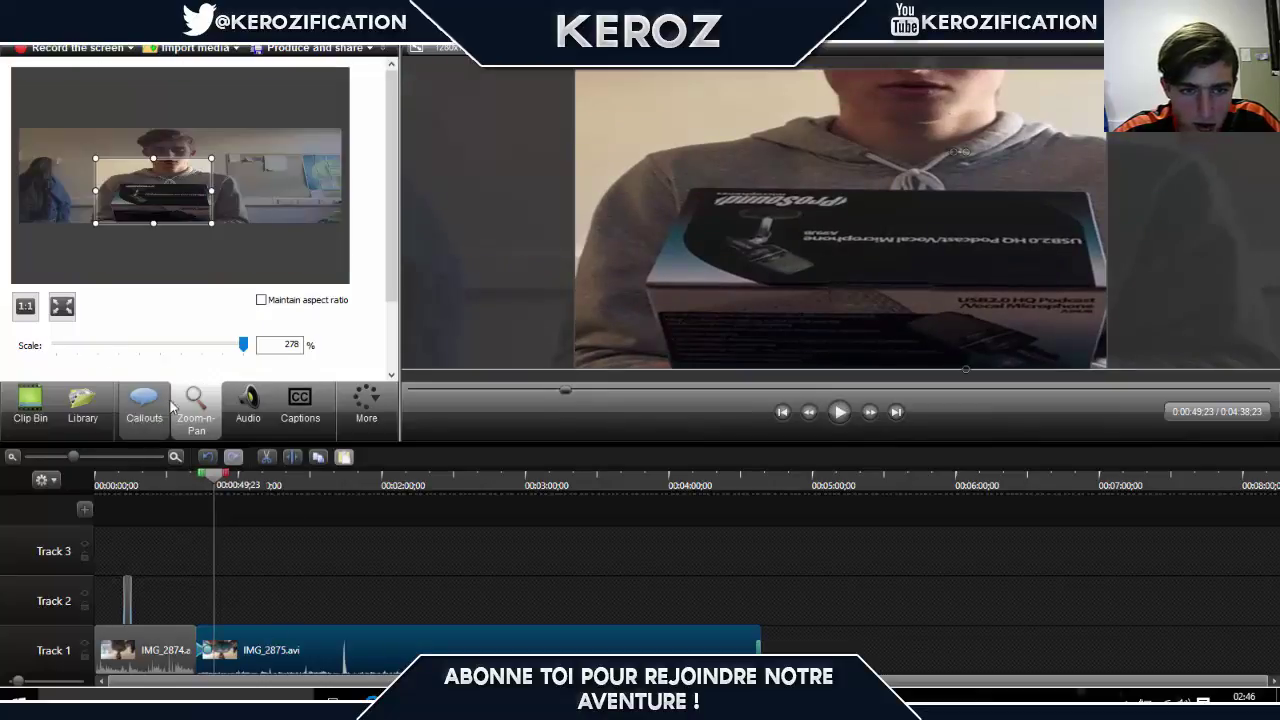
# Step: Add a Zoom-n-Pan back to the full 100% frame at 0:00:49;23 of IMG_2875 and play the clip from its start
pyautogui.moveTo(213, 226); pyautogui.dragTo(348, 225)
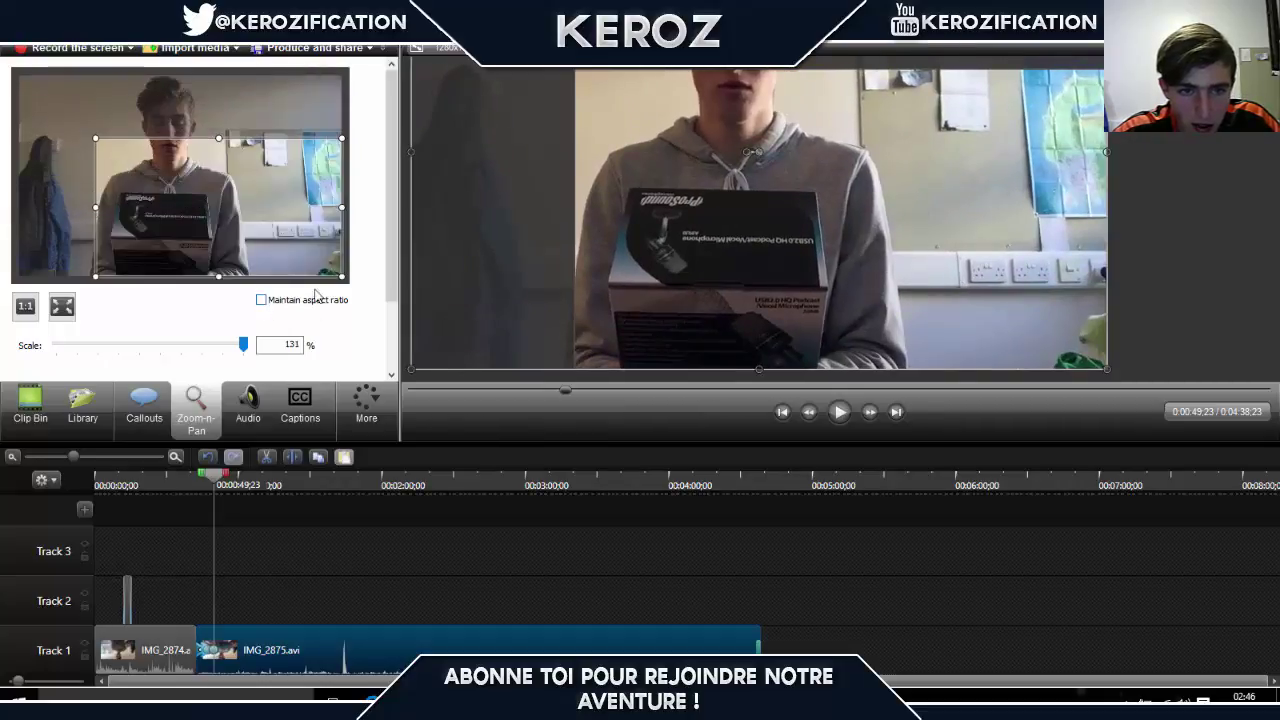
pyautogui.moveTo(340, 274); pyautogui.dragTo(343, 278)
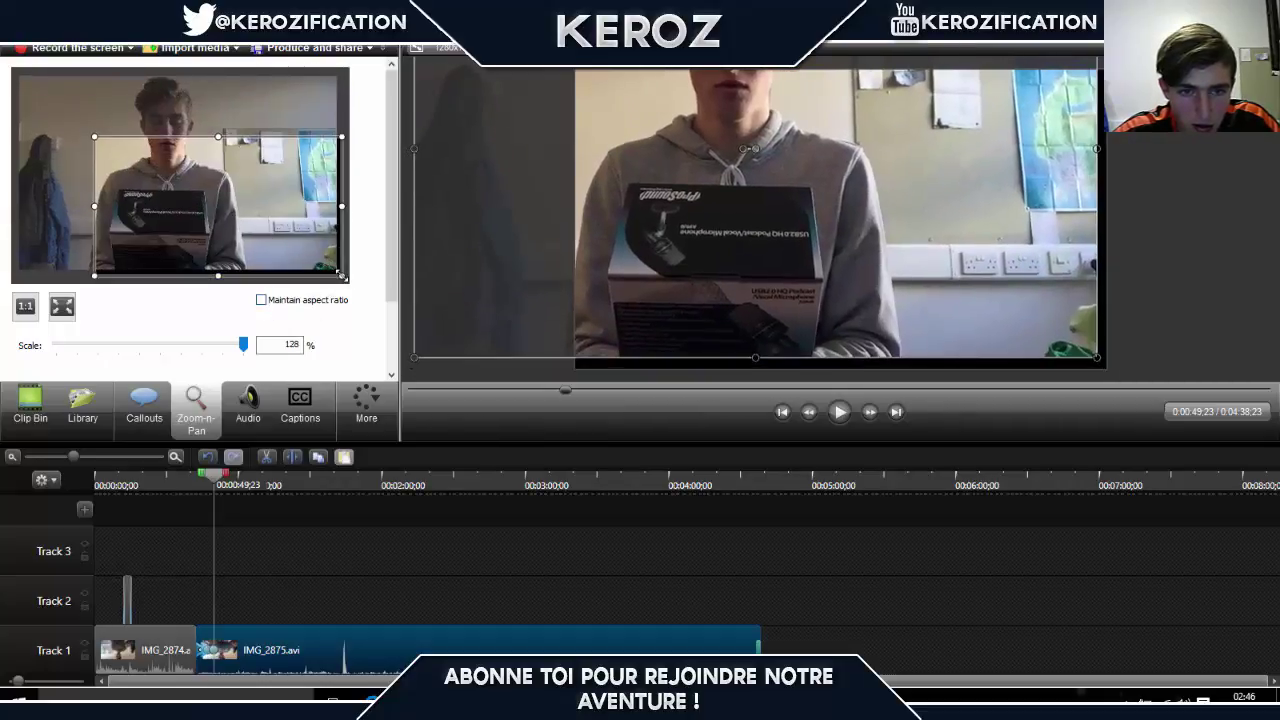
pyautogui.moveTo(94, 136); pyautogui.dragTo(14, 62)
pyautogui.click(25, 306)
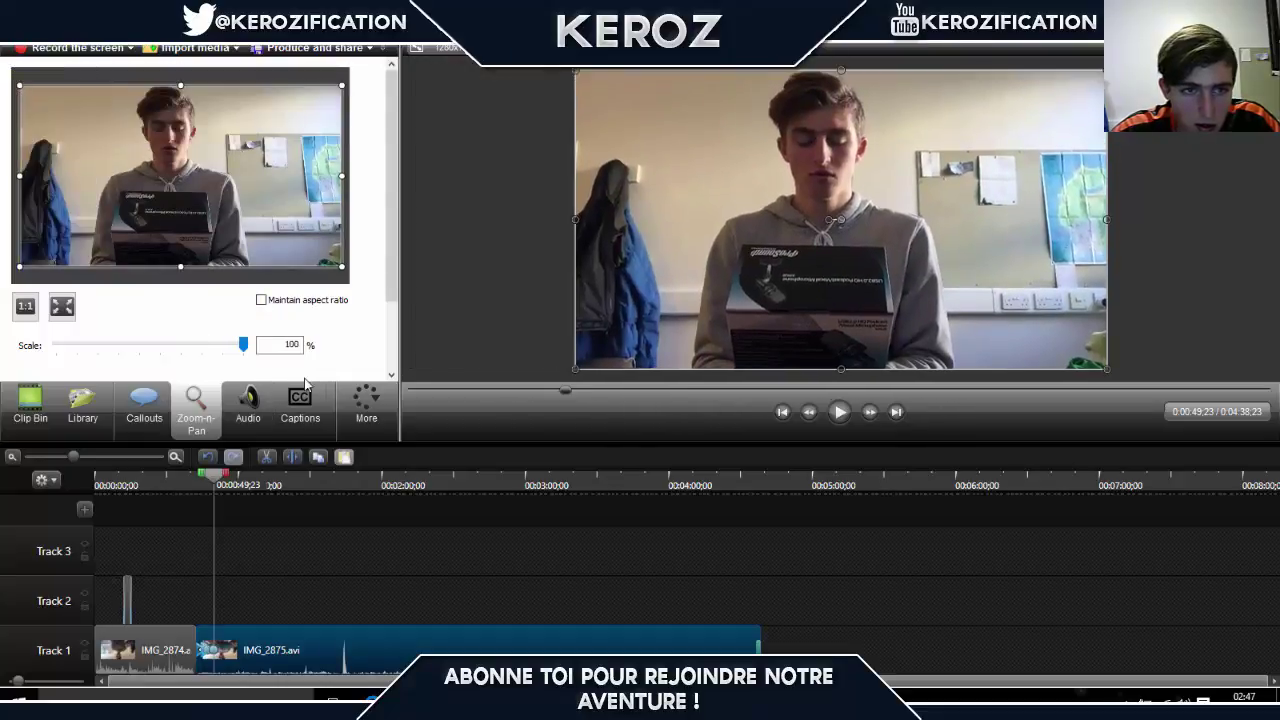
pyautogui.click(197, 485)
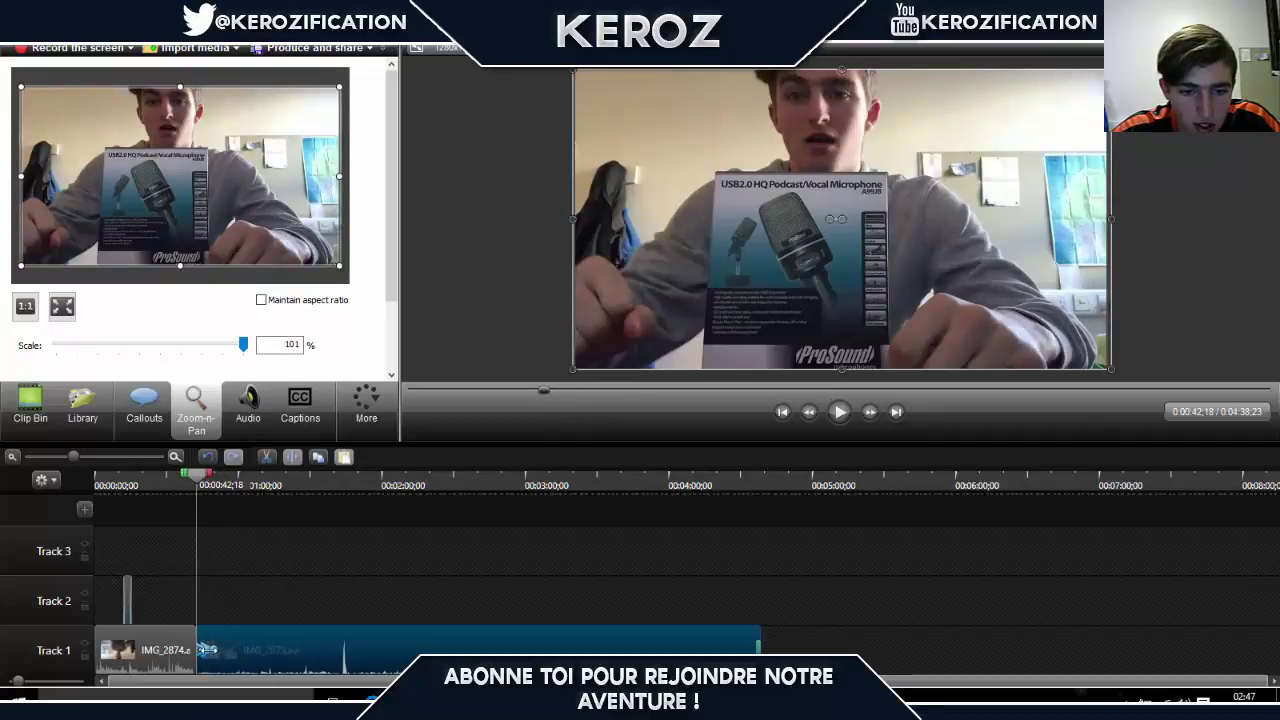
pyautogui.click(829, 419)
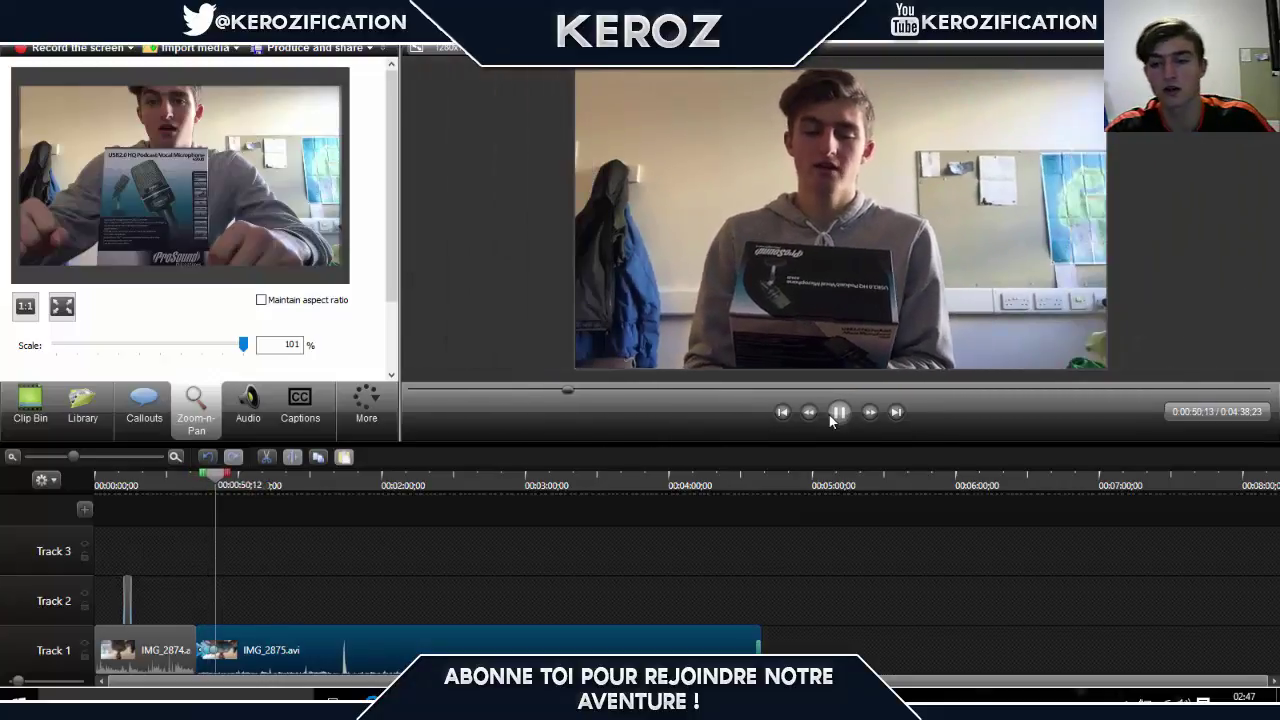
pyautogui.click(836, 413)
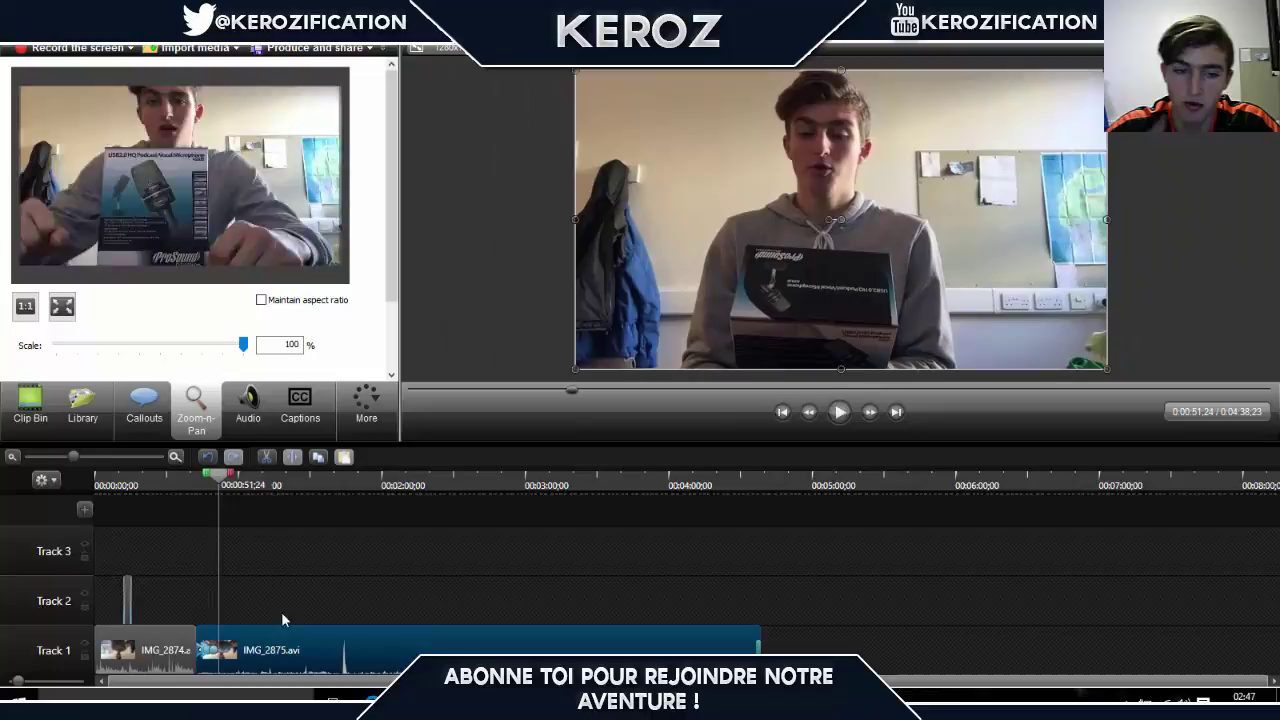
# Step: Add full-frame Zoom-n-Pan animations to IMG_2875 at 0:01:14;18 and 0:01:24;09
pyautogui.click(272, 486)
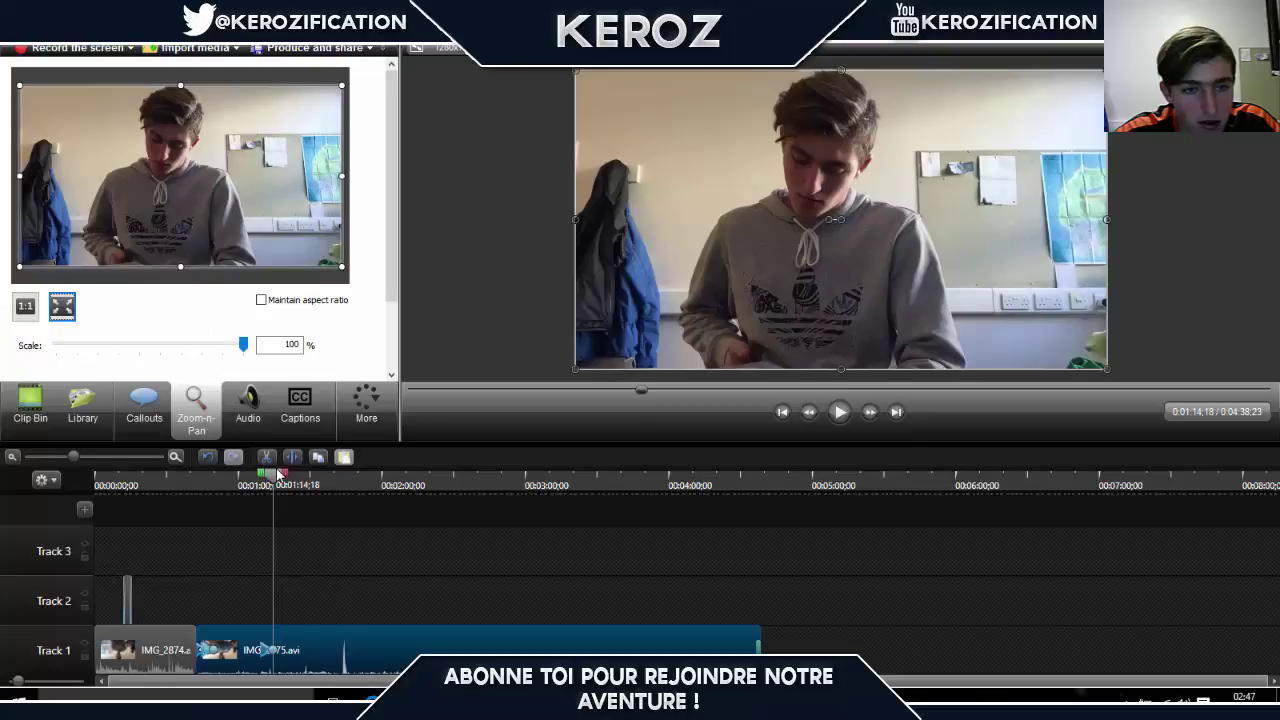
pyautogui.moveTo(275, 474); pyautogui.dragTo(296, 474)
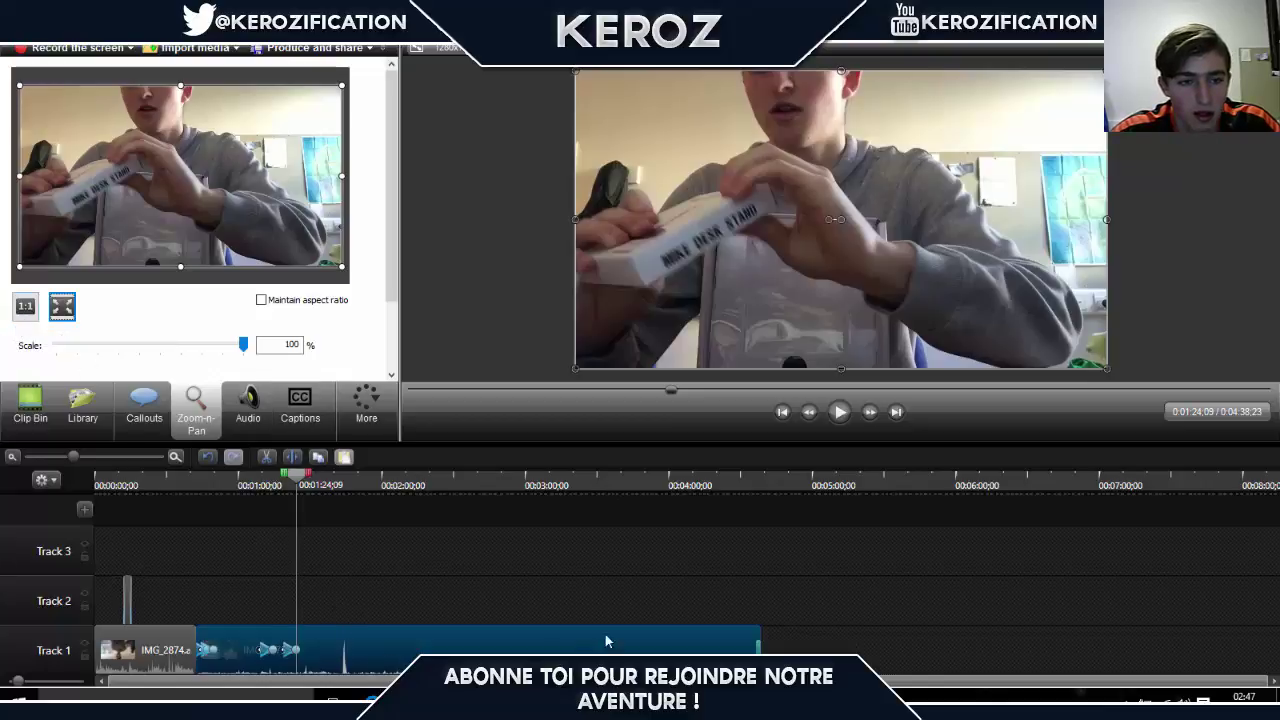
# Step: Delete all media from the timeline's tracks
pyautogui.click(679, 647)
pyautogui.hotkey('ctrl', 'a')
pyautogui.press('Delete')
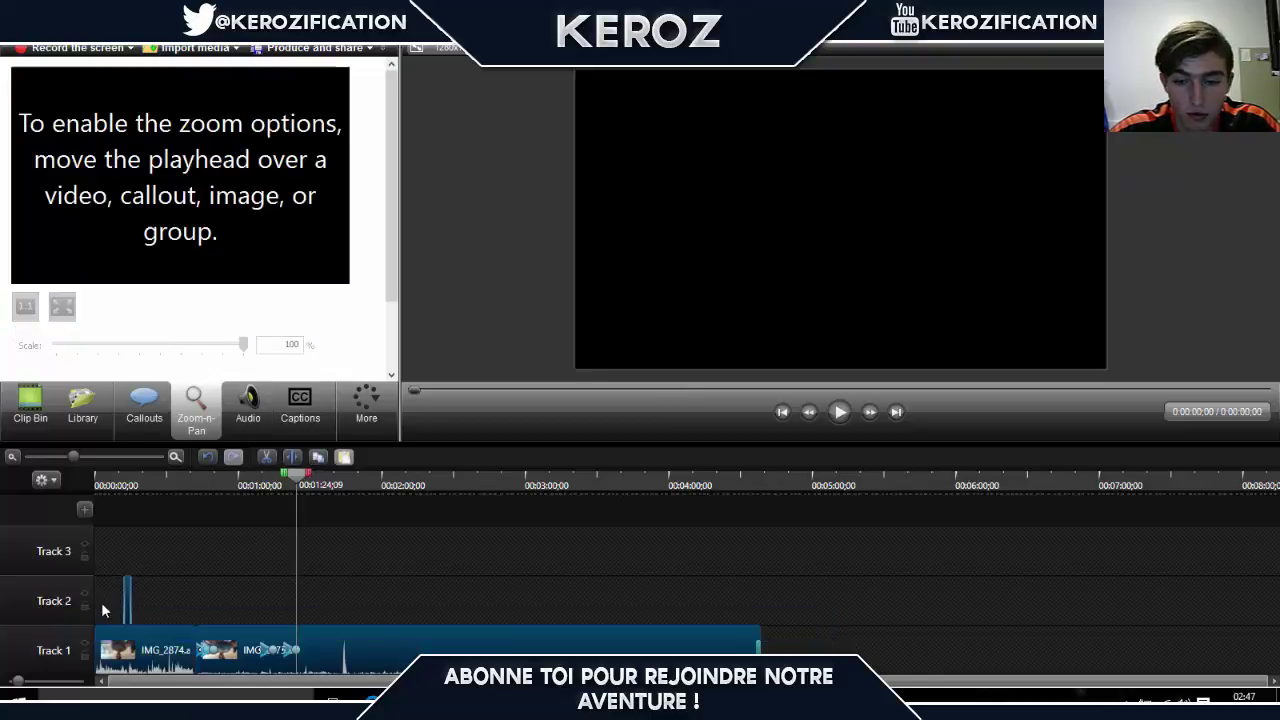
# Step: Place IMG_2874.avi at the start of Track 1 and rotate the upside-down picture upright
pyautogui.click(52, 409)
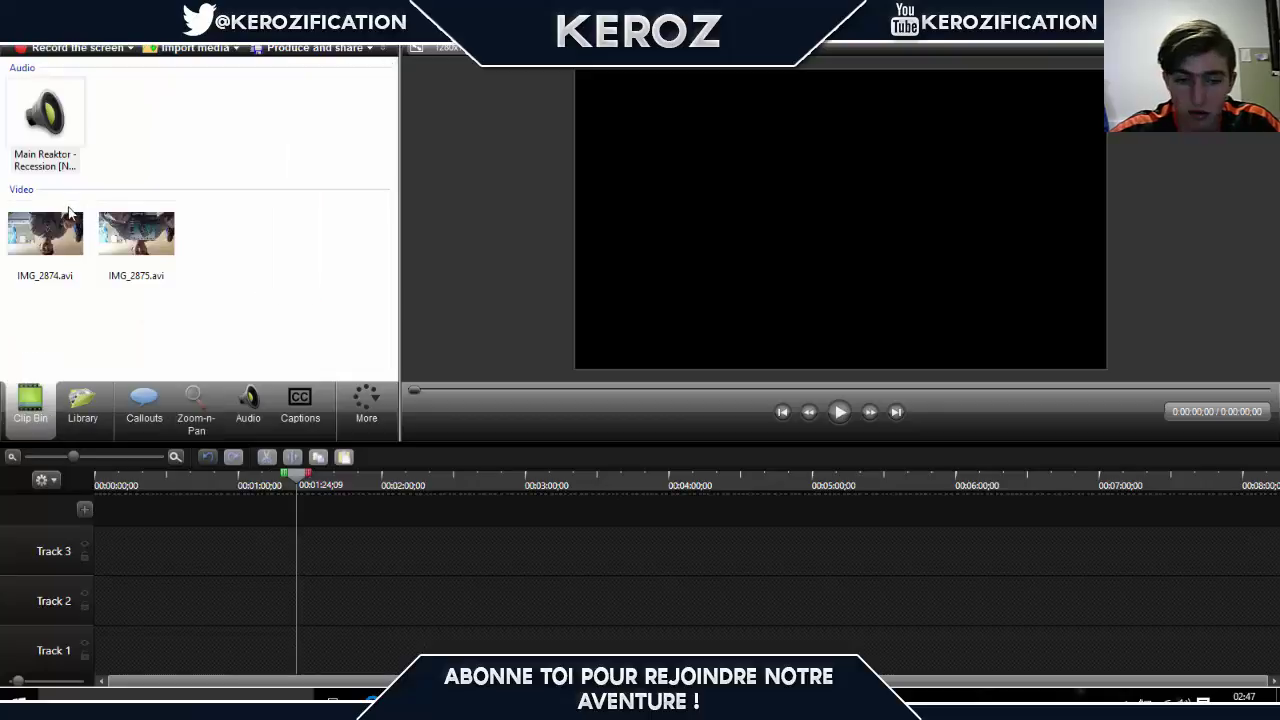
pyautogui.moveTo(70, 212); pyautogui.dragTo(115, 385)
pyautogui.moveTo(155, 645)
pyautogui.mouseDown()
pyautogui.moveTo(227, 640)
pyautogui.moveTo(156, 640)
pyautogui.mouseUp()
pyautogui.click(145, 480)
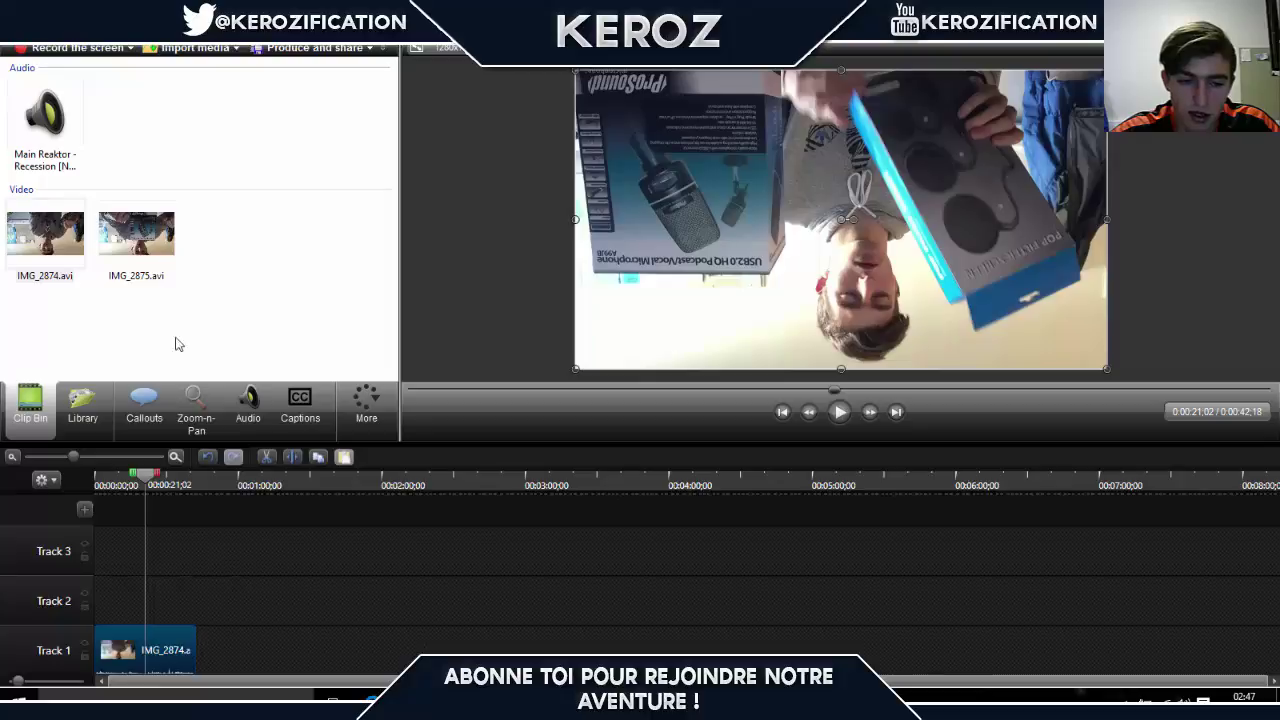
pyautogui.moveTo(852, 220); pyautogui.dragTo(736, 222)
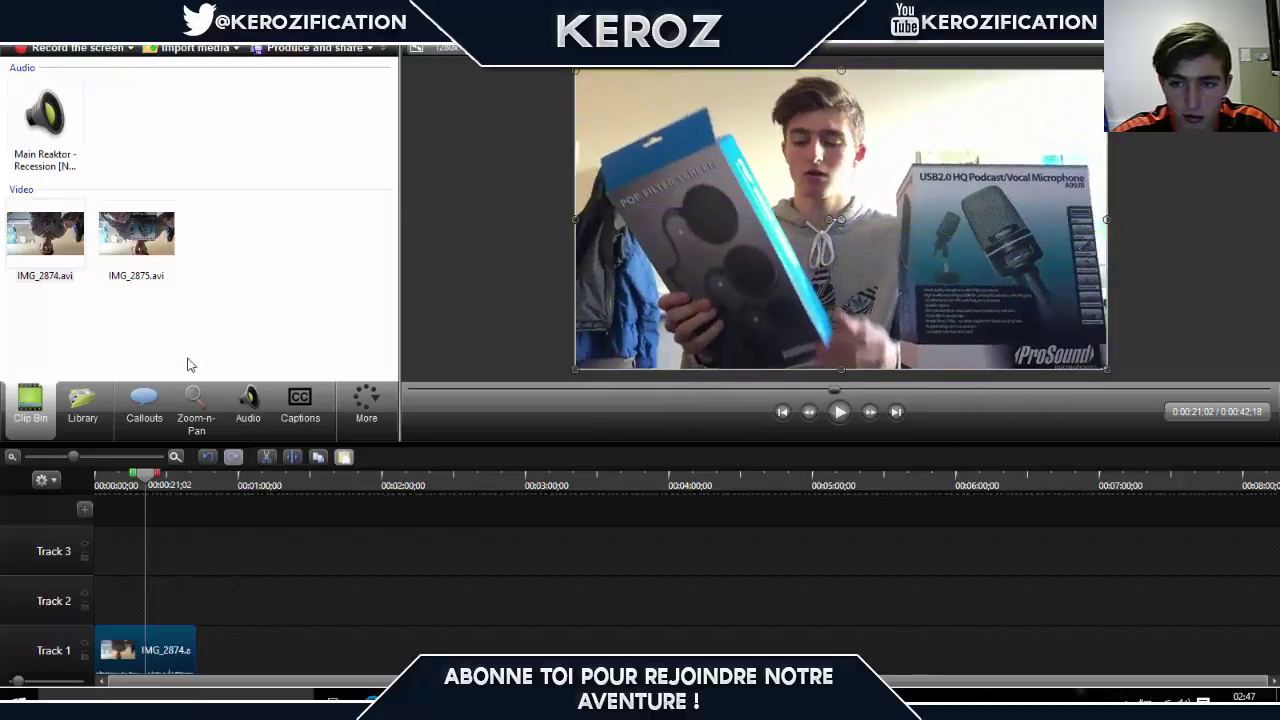
# Step: Add Overlay-officiel from the Library to Track 2 and stretch it over the full length of IMG_2874
pyautogui.click(83, 405)
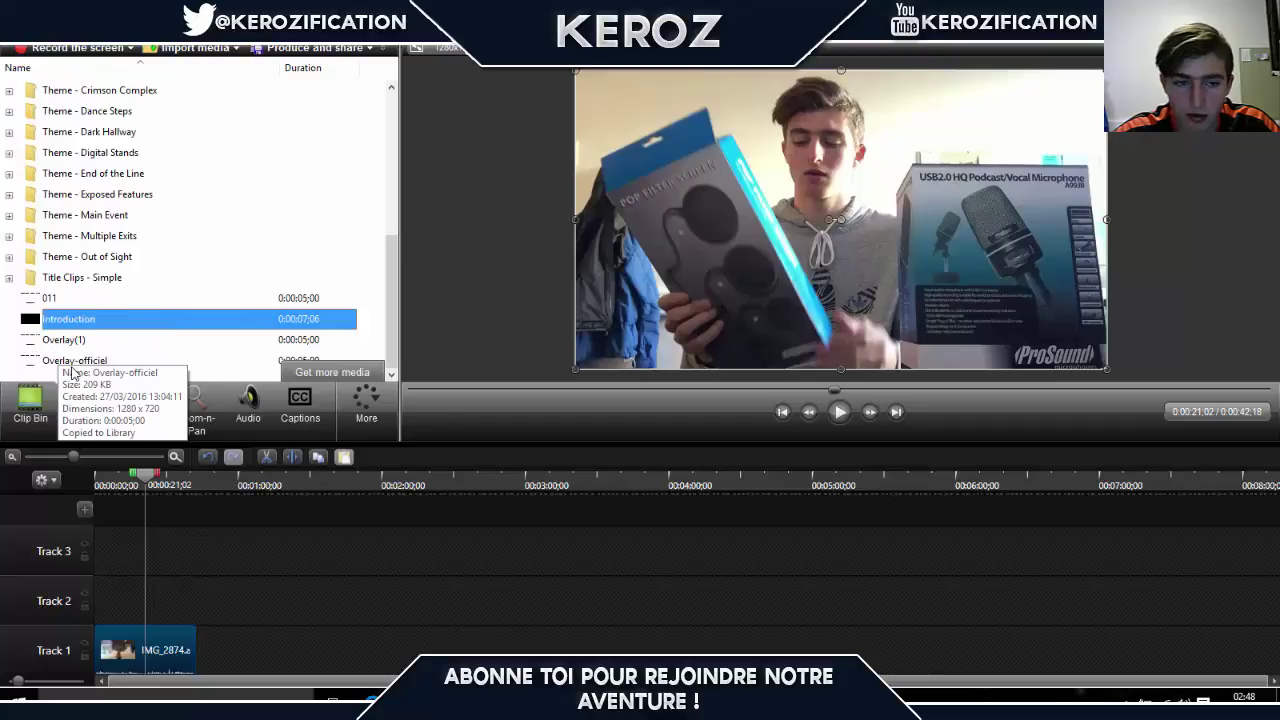
pyautogui.click(75, 360)
pyautogui.moveTo(113, 593); pyautogui.dragTo(195, 600)
pyautogui.moveTo(114, 600); pyautogui.dragTo(91, 600)
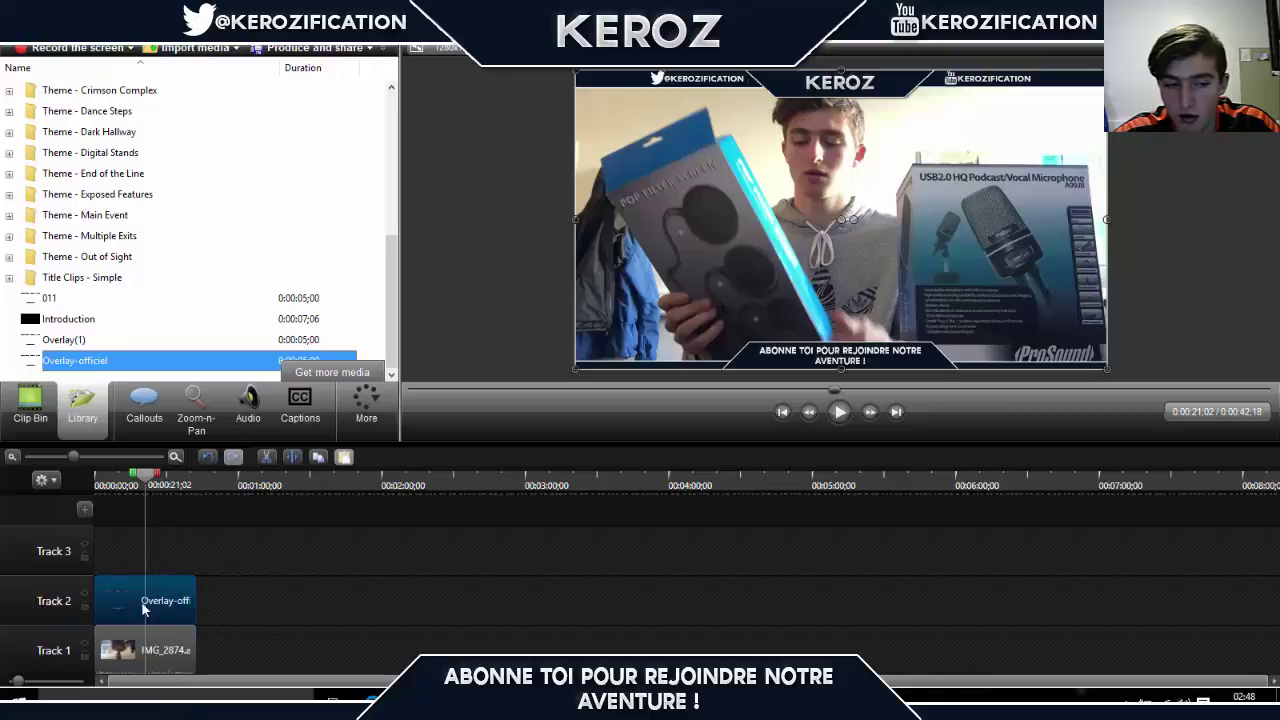
# Step: Try IMG_2874 on Track 3 above the overlay, return it to Track 1 beneath the overlay, and play it briefly
pyautogui.click(165, 645)
pyautogui.moveTo(165, 622); pyautogui.dragTo(157, 551)
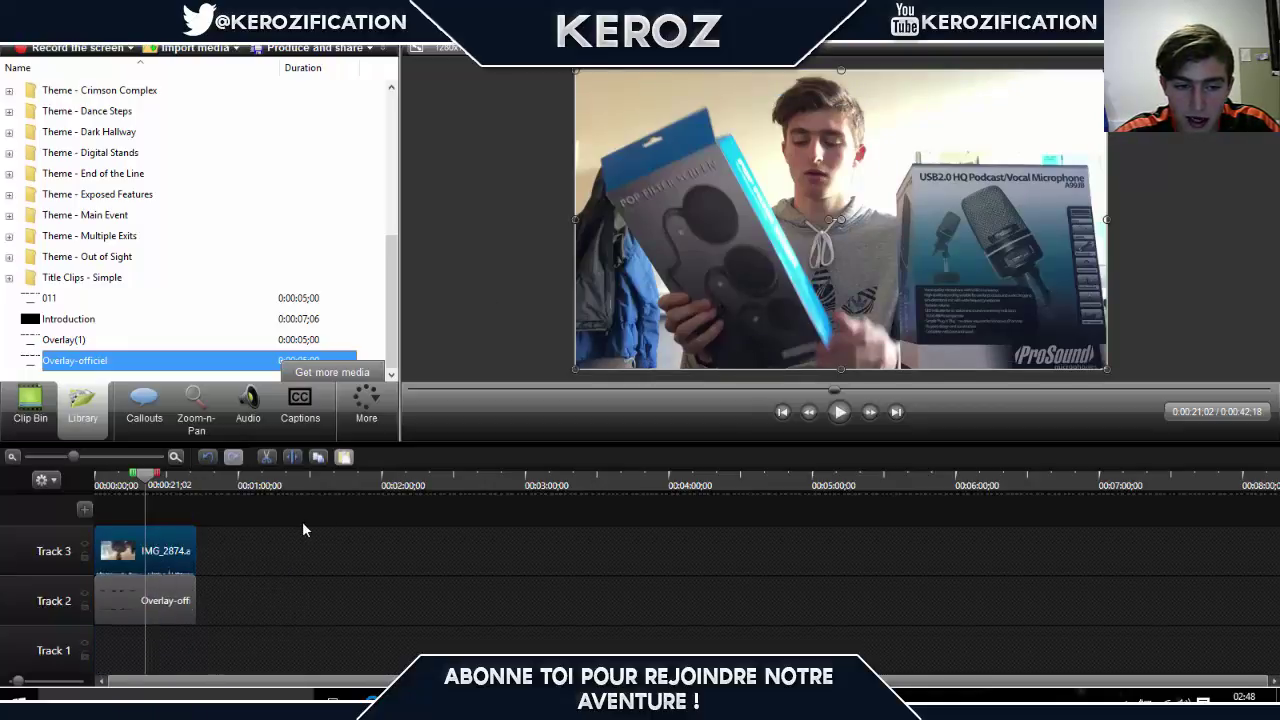
pyautogui.click(170, 603)
pyautogui.moveTo(170, 613); pyautogui.dragTo(172, 660)
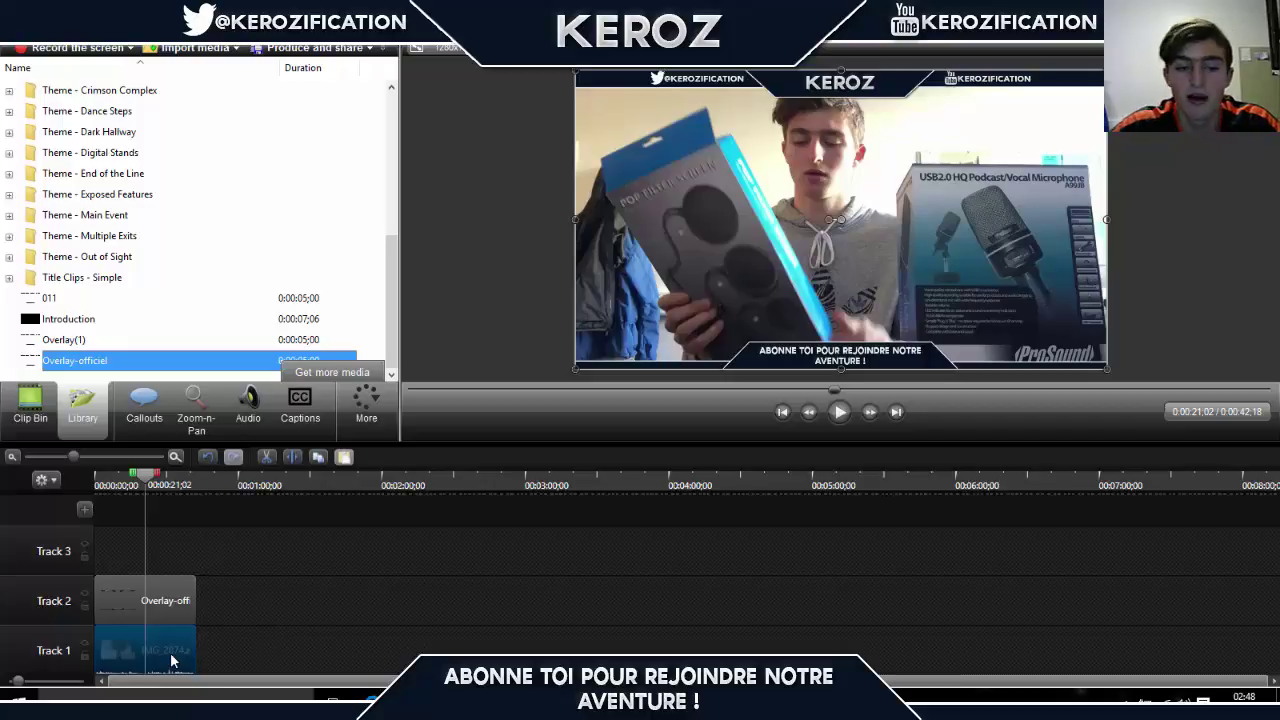
pyautogui.click(224, 658)
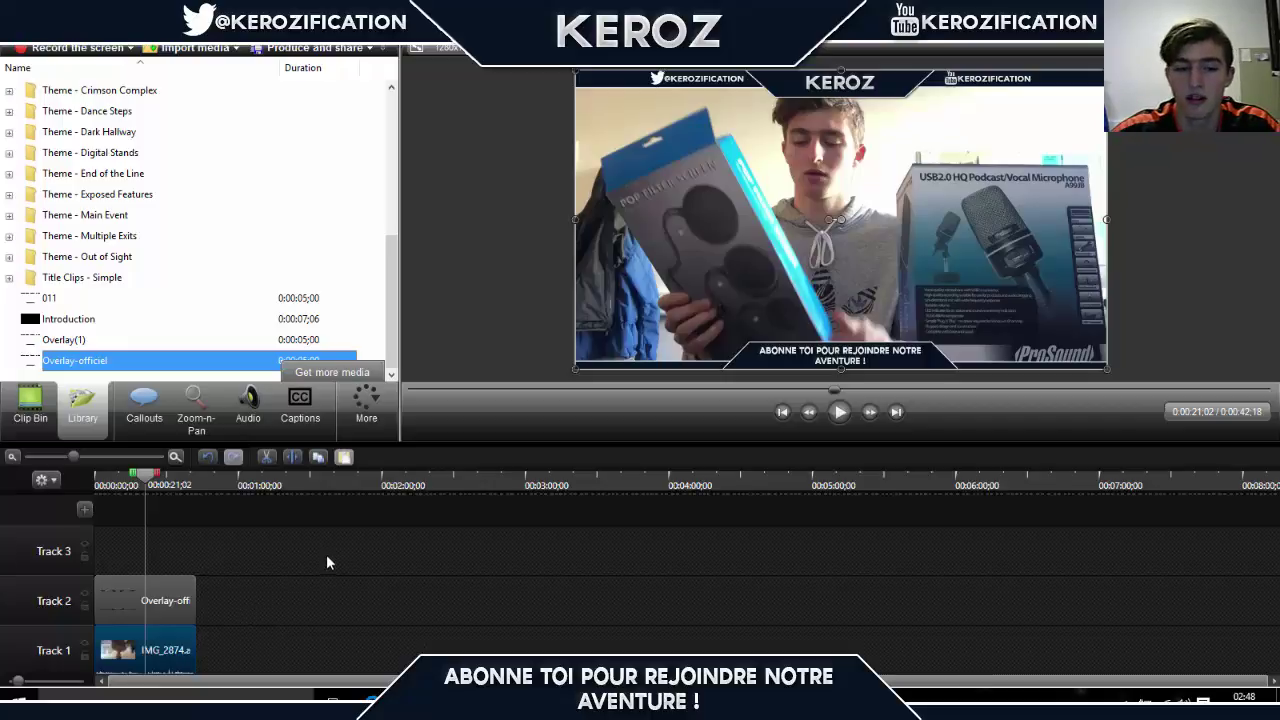
pyautogui.click(833, 423)
pyautogui.click(833, 423)
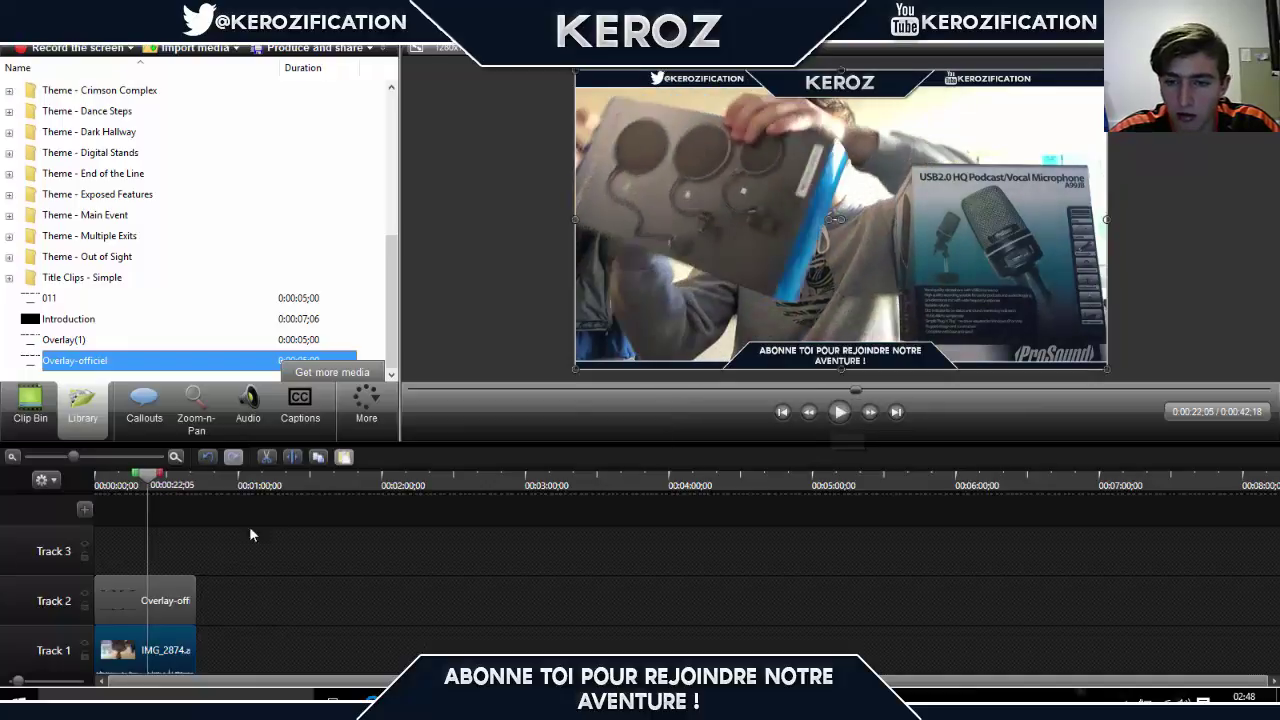
# Step: Delete the overlay from Track 2 and the IMG_2874 clip from Track 1
pyautogui.click(165, 605)
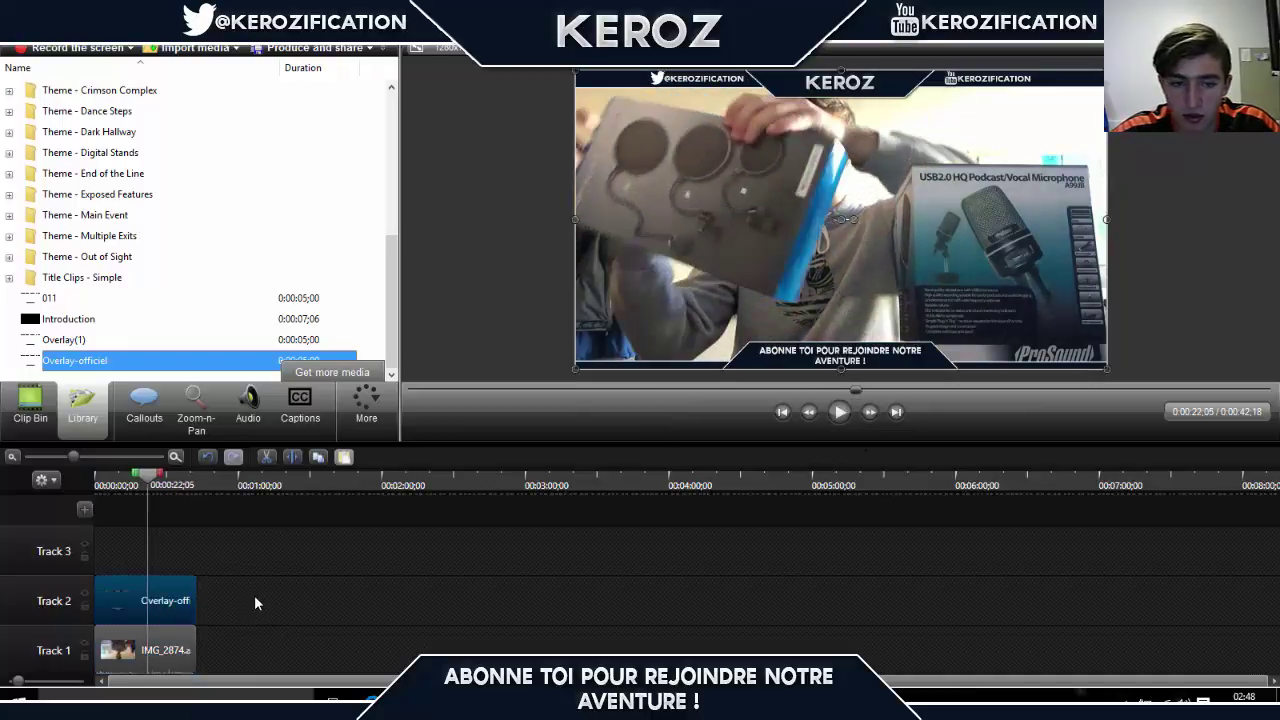
pyautogui.press('Delete')
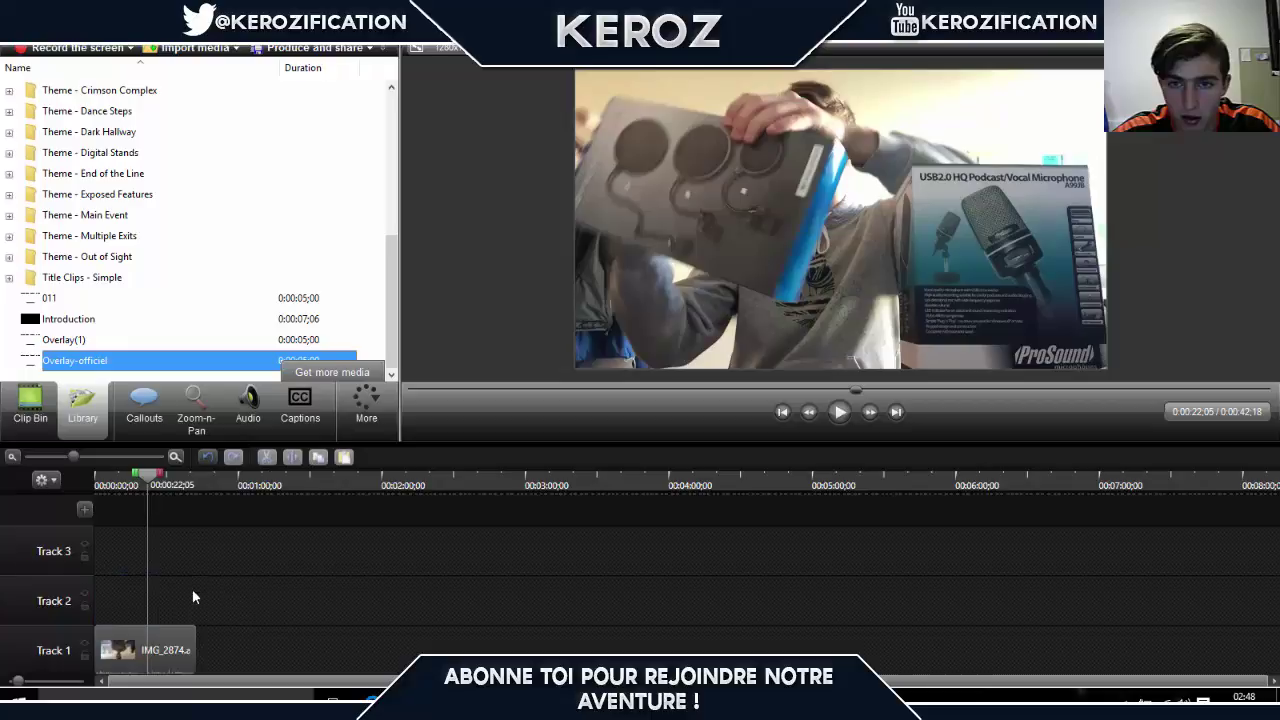
pyautogui.click(185, 648)
pyautogui.press('Delete')
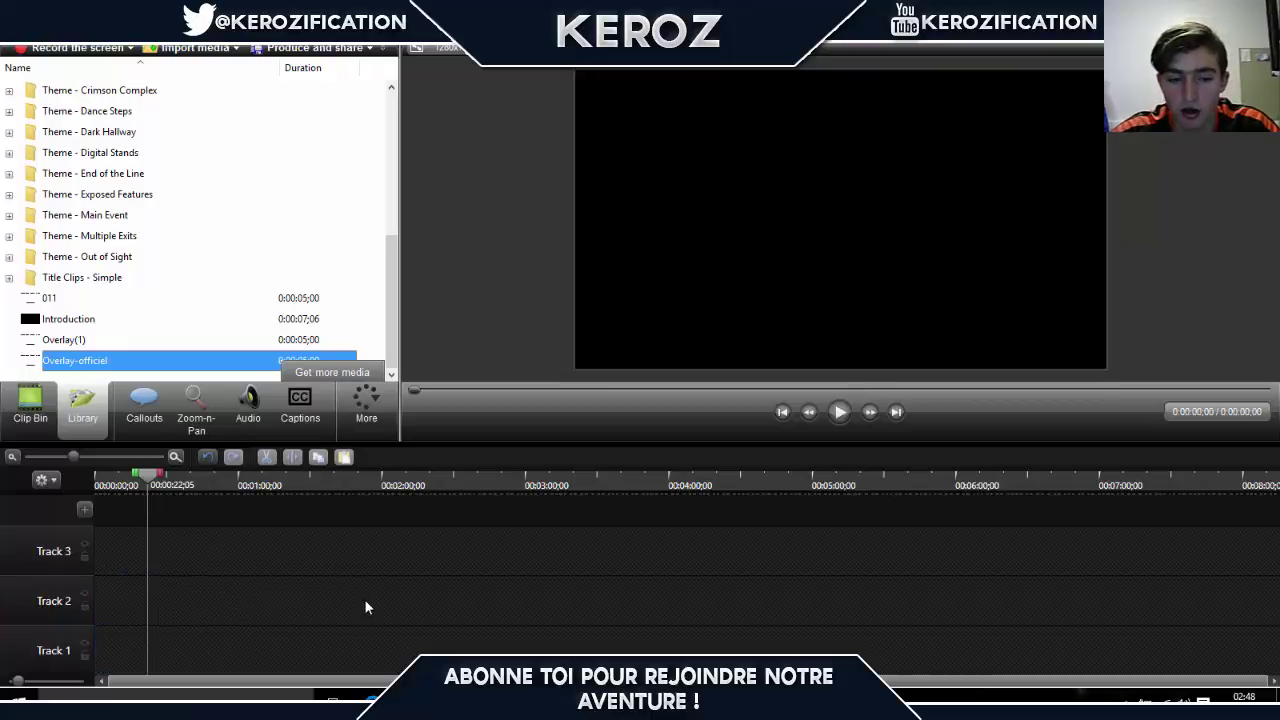
# Step: Preview the Library's Introduction clip at the start of Track 1 and delete it from the timeline
pyautogui.keyDown('shift'); pyautogui.click(292, 318); pyautogui.keyUp('shift')
pyautogui.moveTo(48, 320); pyautogui.dragTo(125, 644)
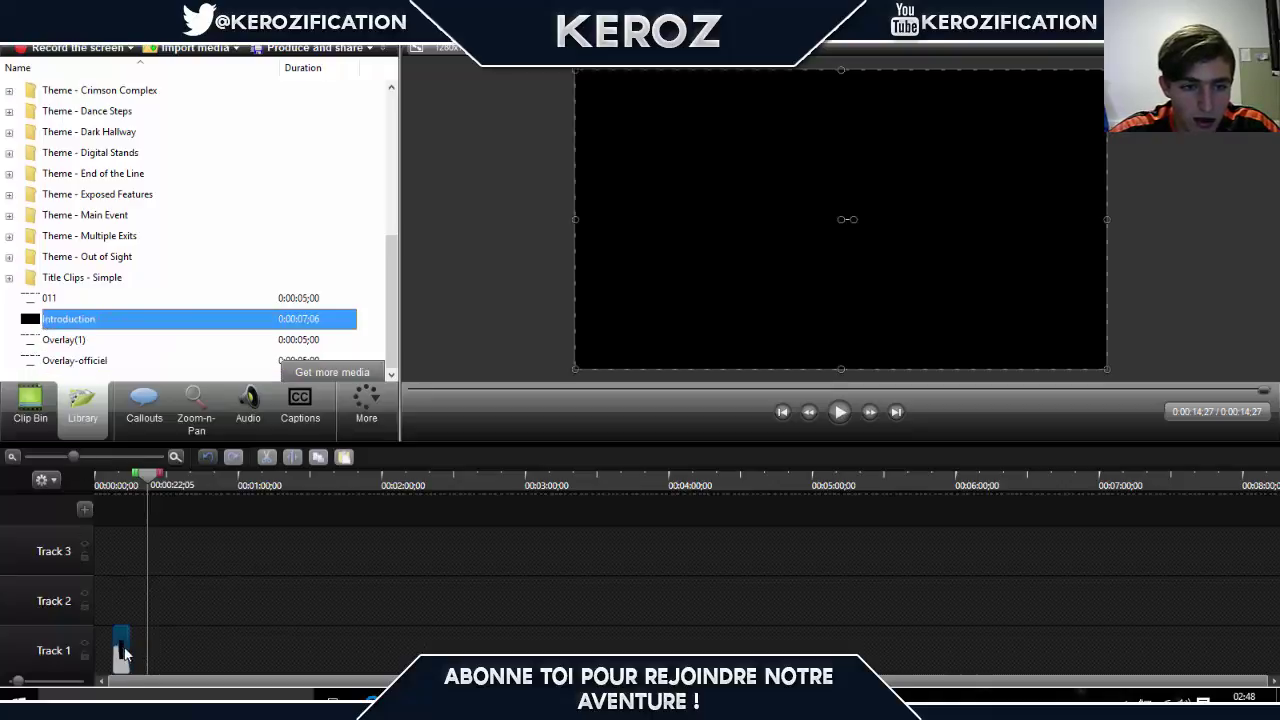
pyautogui.click(102, 482)
pyautogui.click(840, 411)
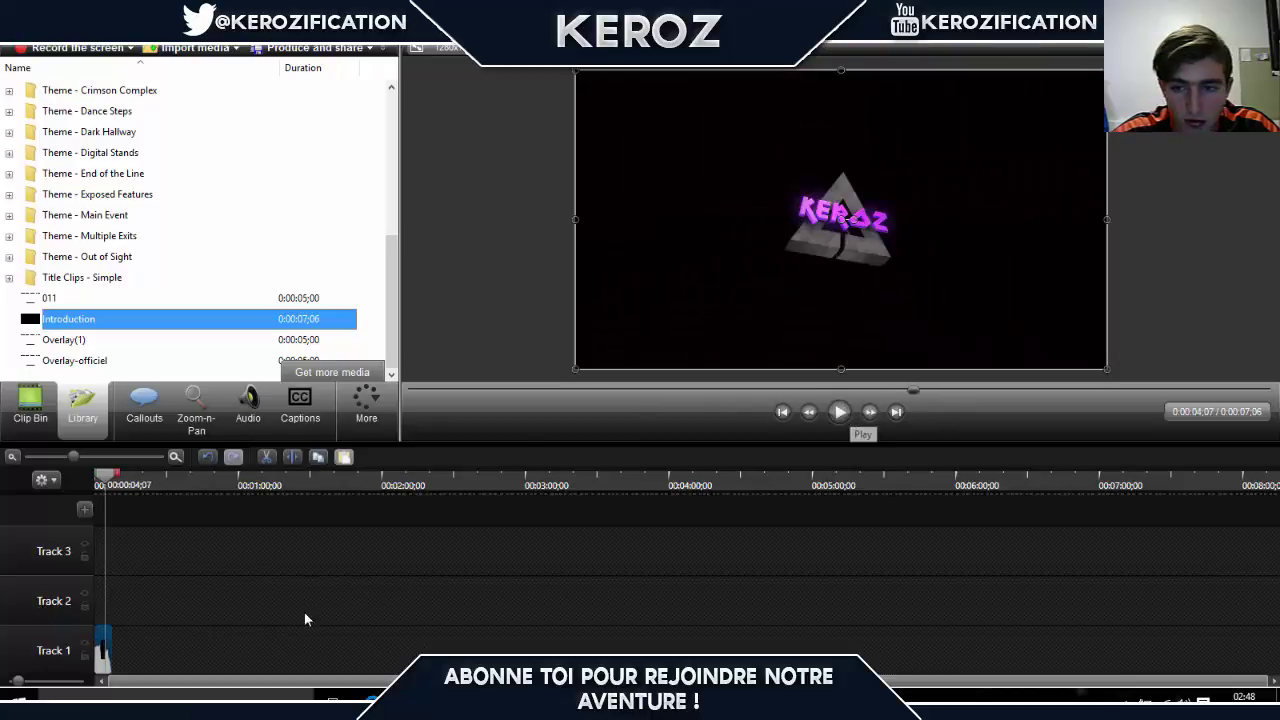
pyautogui.press('Delete')
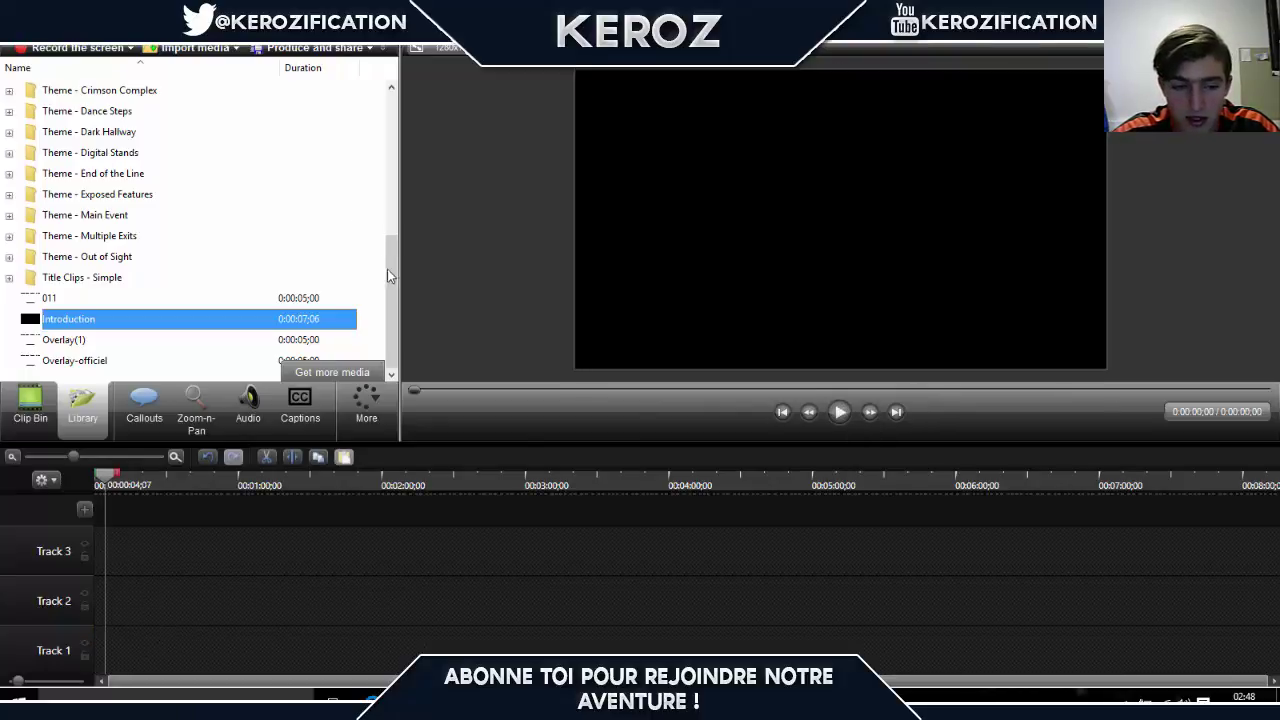
# Step: Examine the Library's music and theme folders, including the contents of Theme - Clear Disturbance, and return to the Clip Bin
pyautogui.moveTo(387, 269); pyautogui.dragTo(381, 133)
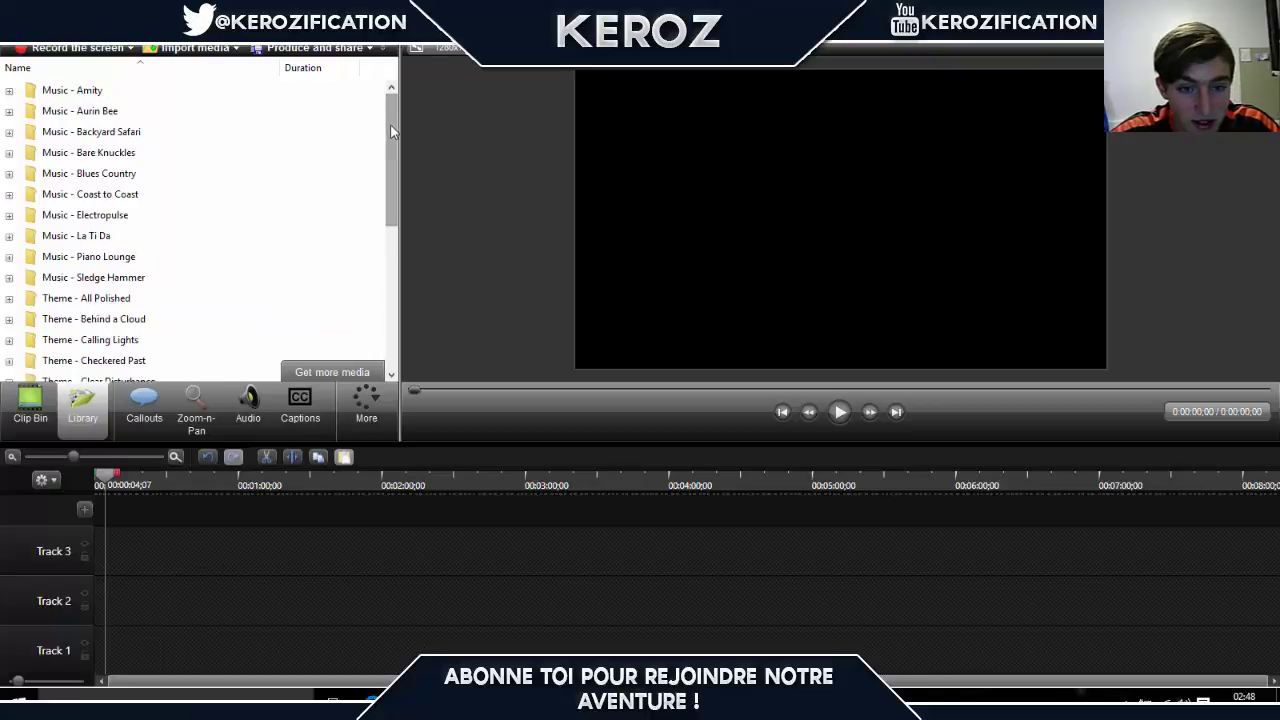
pyautogui.scroll(-2, 392, 132)
pyautogui.click(9, 258)
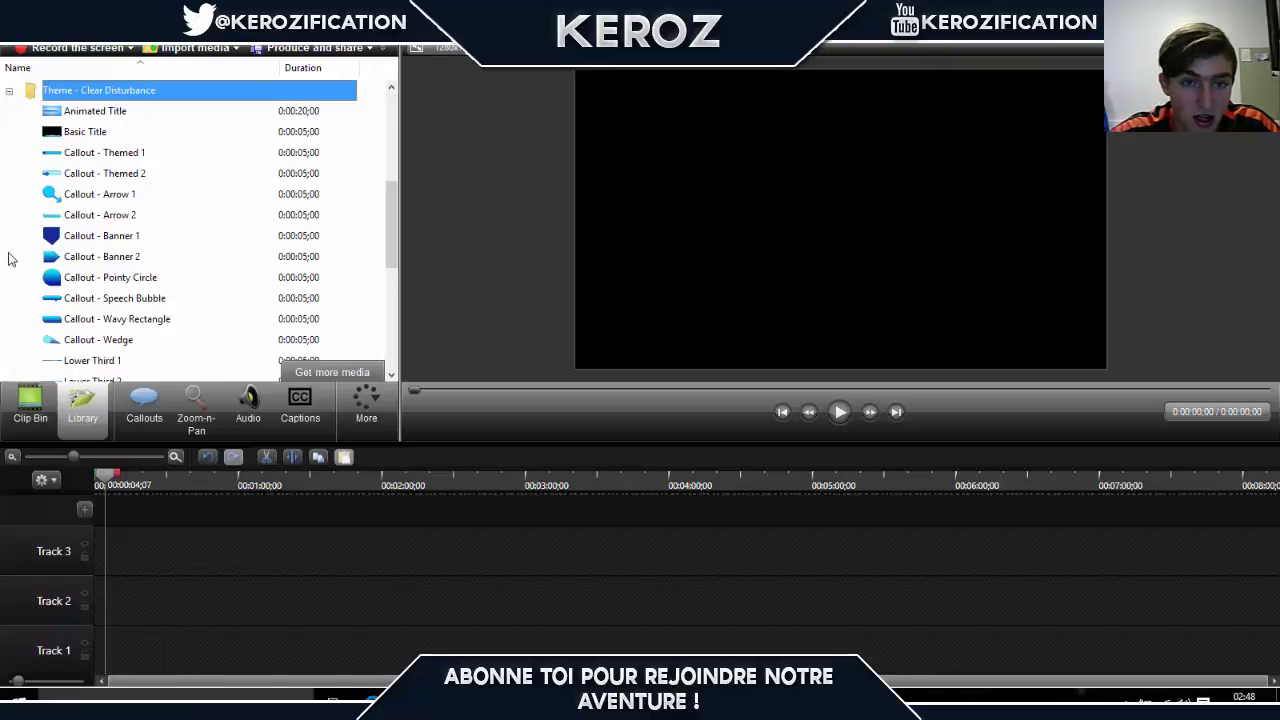
pyautogui.moveTo(14, 250); pyautogui.dragTo(20, 228)
pyautogui.click(14, 175)
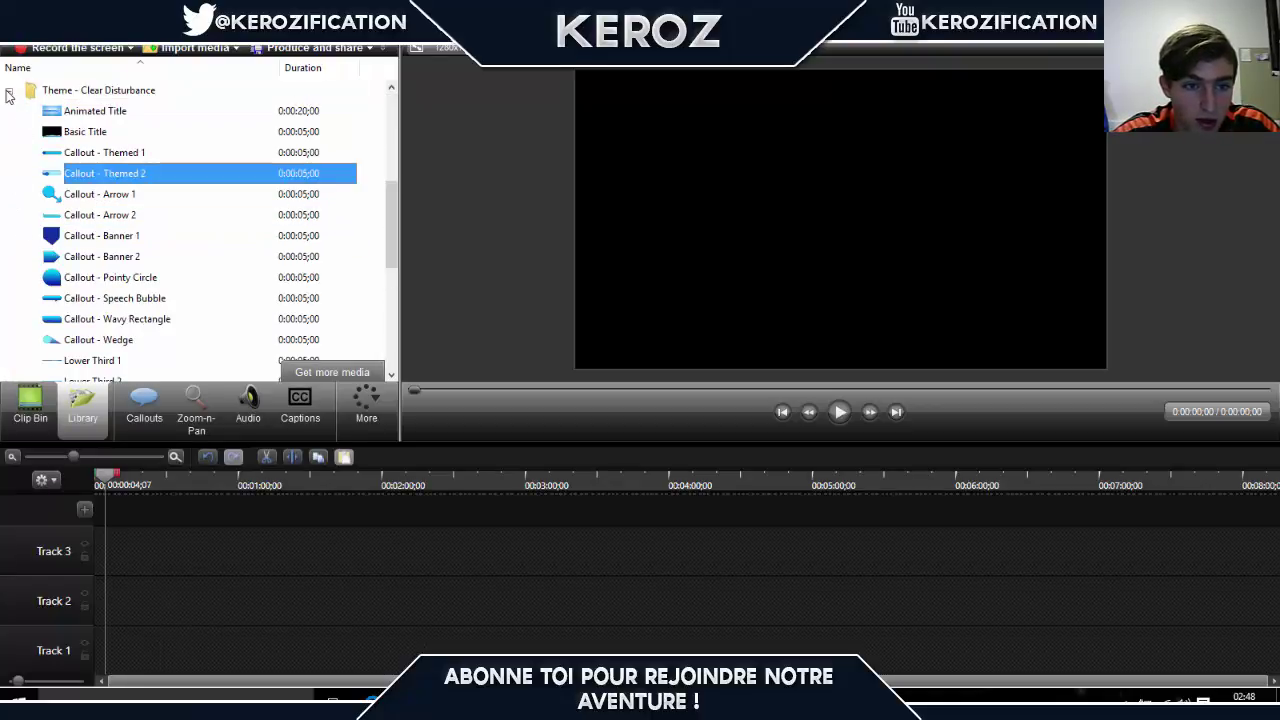
pyautogui.click(9, 90)
pyautogui.moveTo(386, 325); pyautogui.dragTo(388, 163)
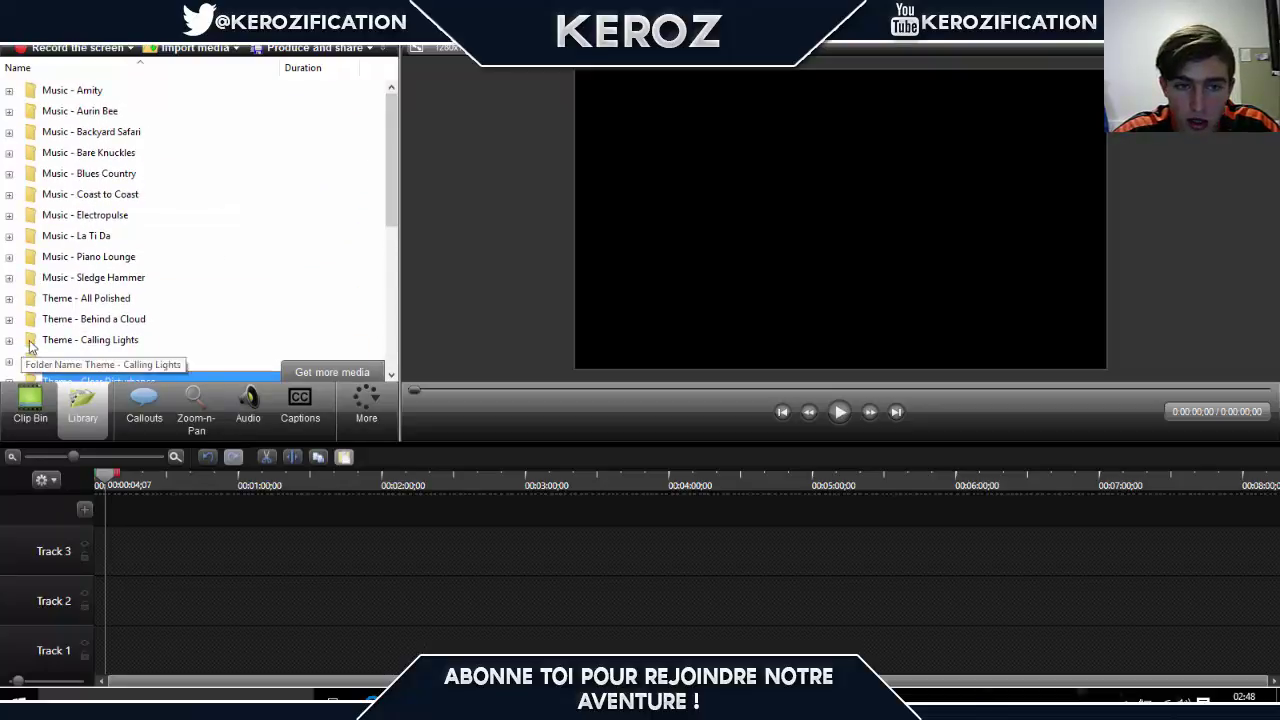
pyautogui.moveTo(109, 475); pyautogui.dragTo(76, 479)
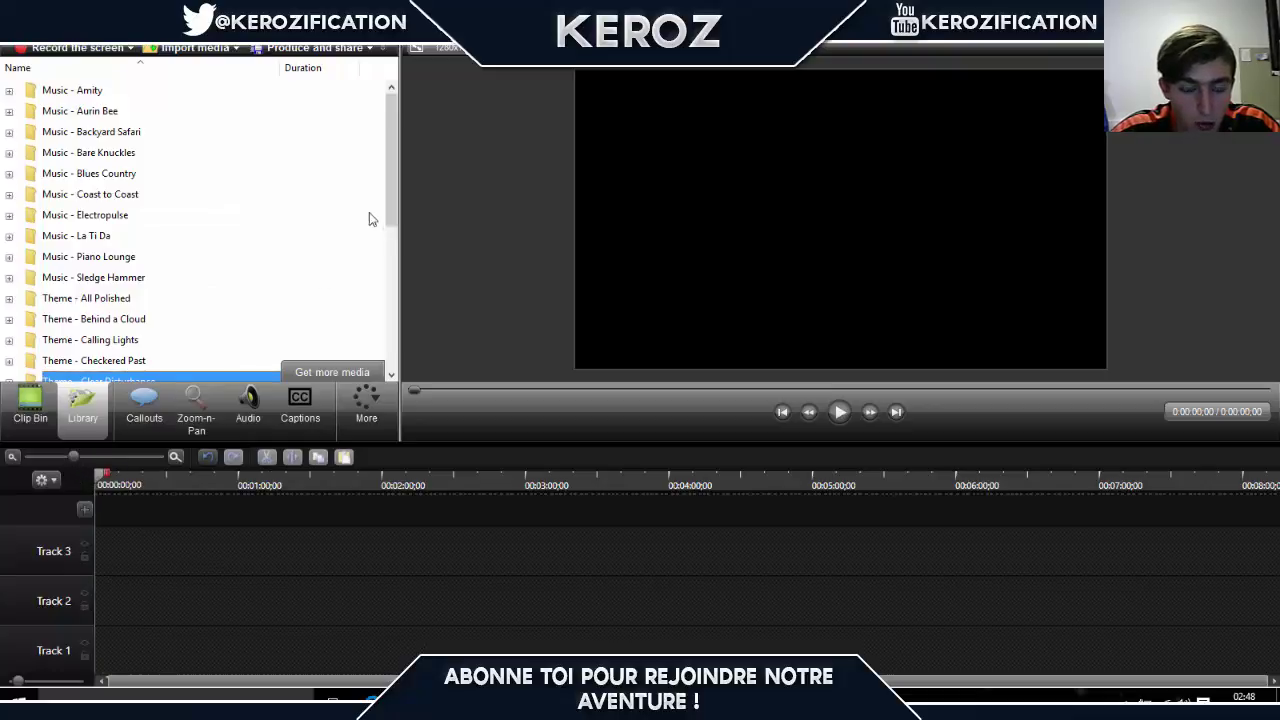
pyautogui.click(30, 405)
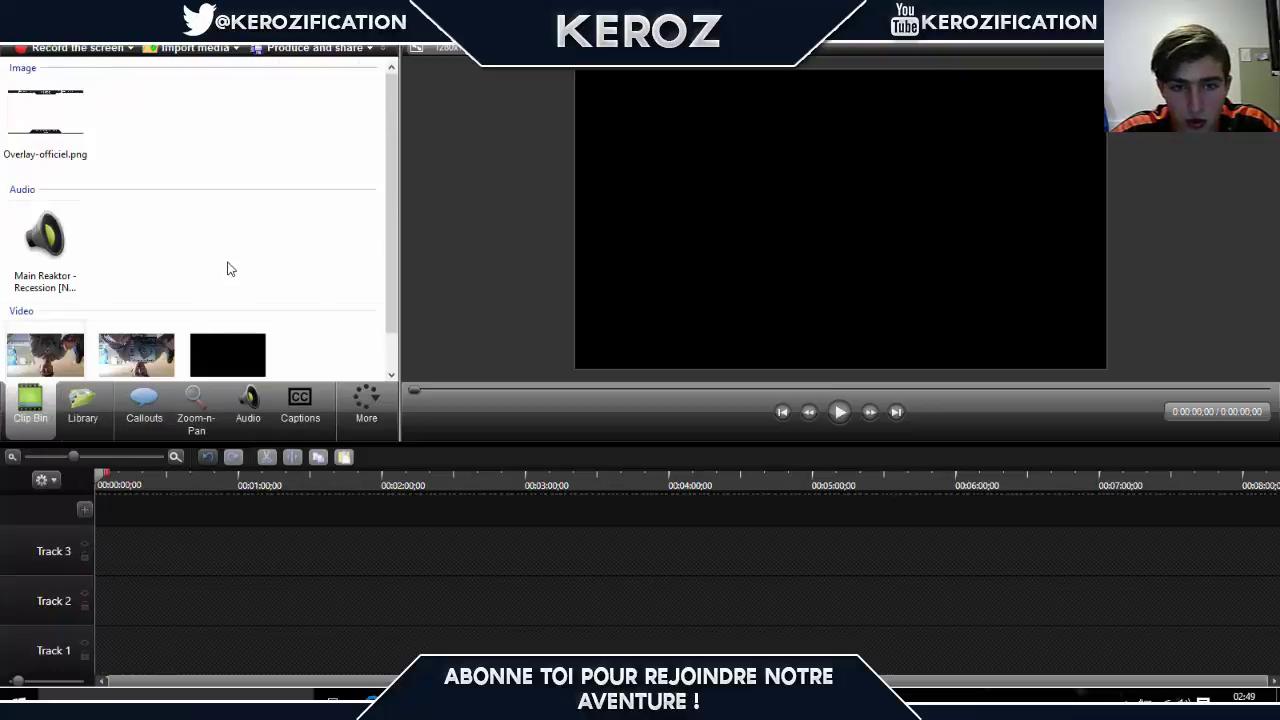